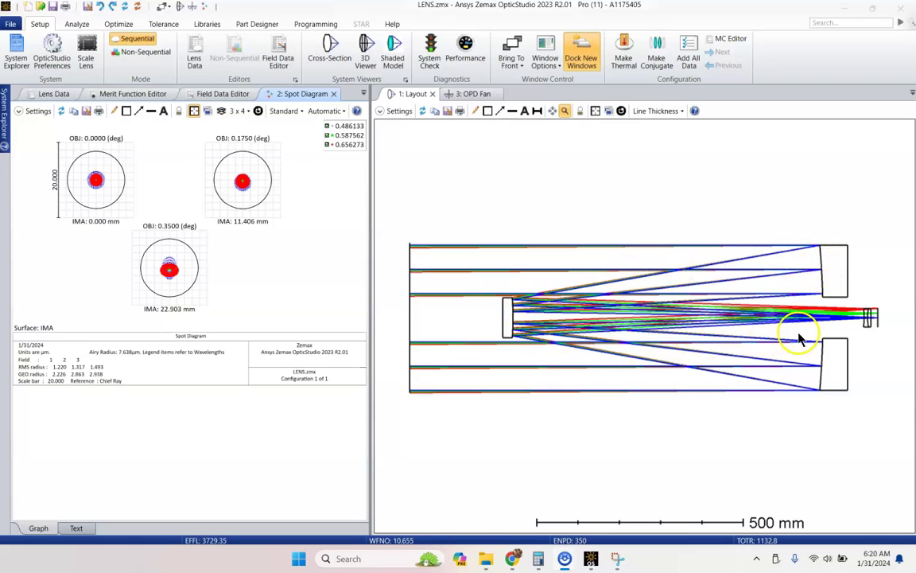
Step: Reset the layout view to show the whole telescope
{"action": "scroll", "coordinate": [879, 318], "scroll_direction": "up", "scroll_amount": 5}
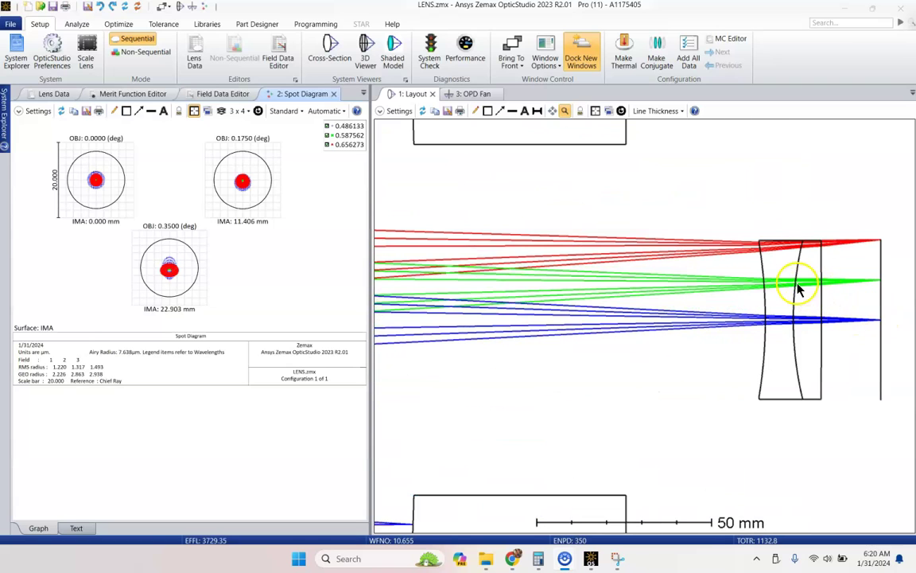
{"action": "left_click", "coordinate": [621, 111]}
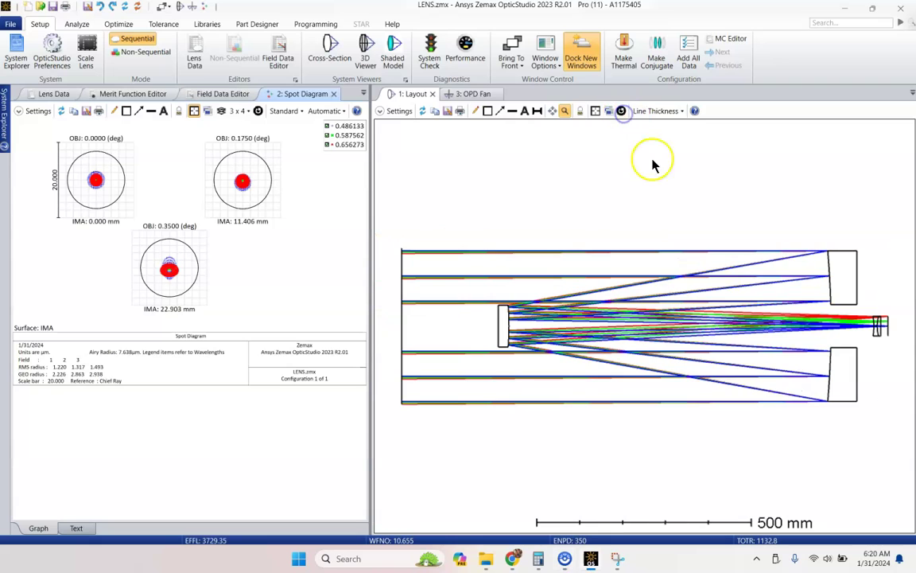
{"action": "scroll", "coordinate": [722, 307], "scroll_direction": "up", "scroll_amount": 2}
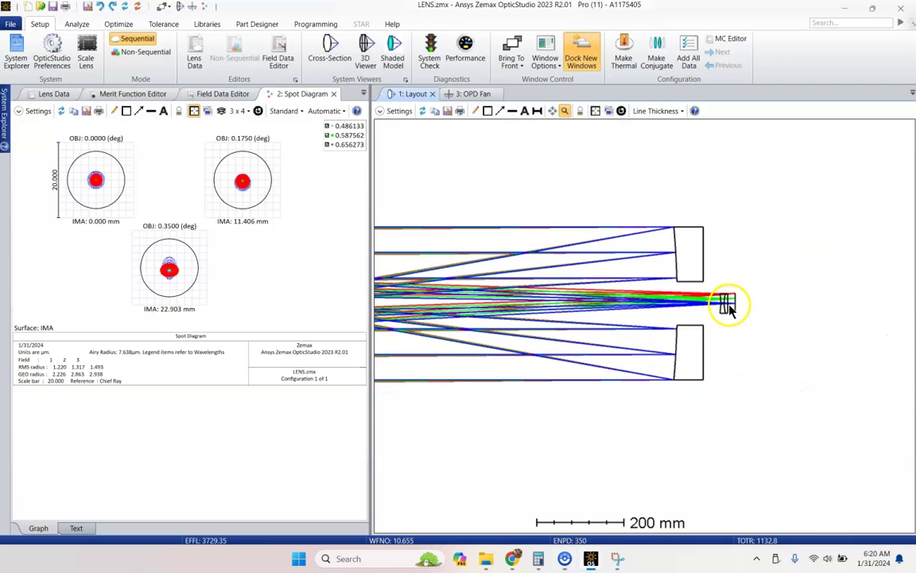
{"action": "scroll", "coordinate": [724, 306], "scroll_direction": "up", "scroll_amount": 2}
{"action": "scroll", "coordinate": [728, 305], "scroll_direction": "up", "scroll_amount": 2}
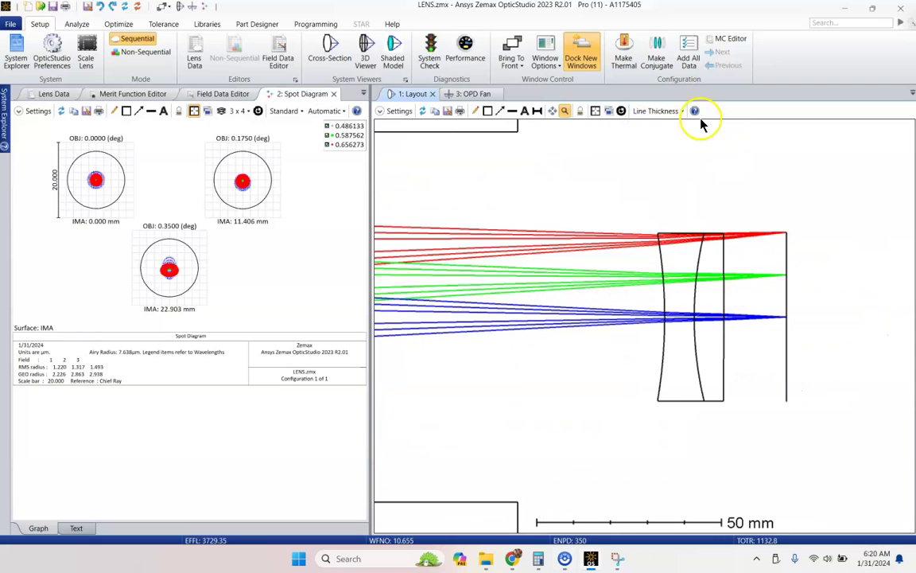
{"action": "left_click", "coordinate": [622, 112]}
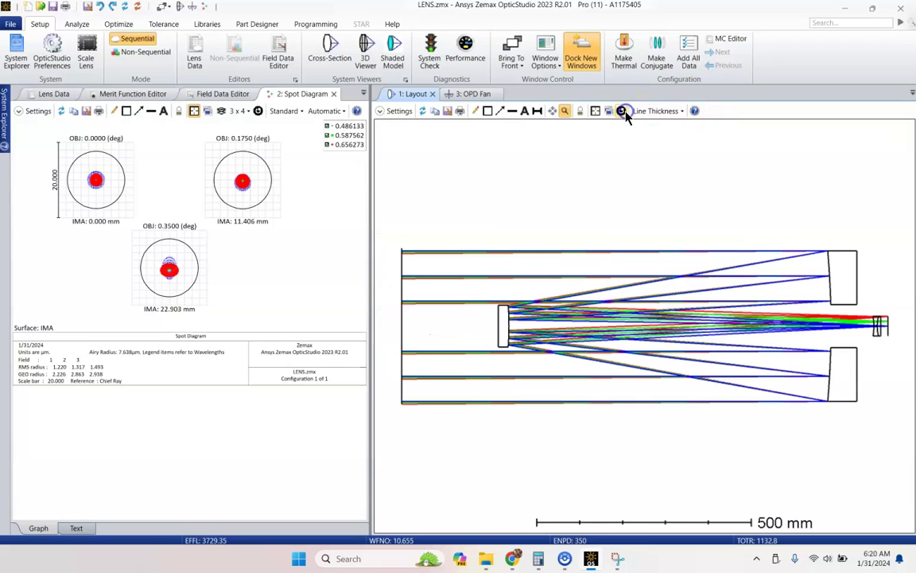
Step: Start a new lens, saving the current one, with entrance pupil diameter 350
{"action": "left_click", "coordinate": [10, 24]}
{"action": "left_click", "coordinate": [16, 56]}
{"action": "left_click", "coordinate": [484, 300]}
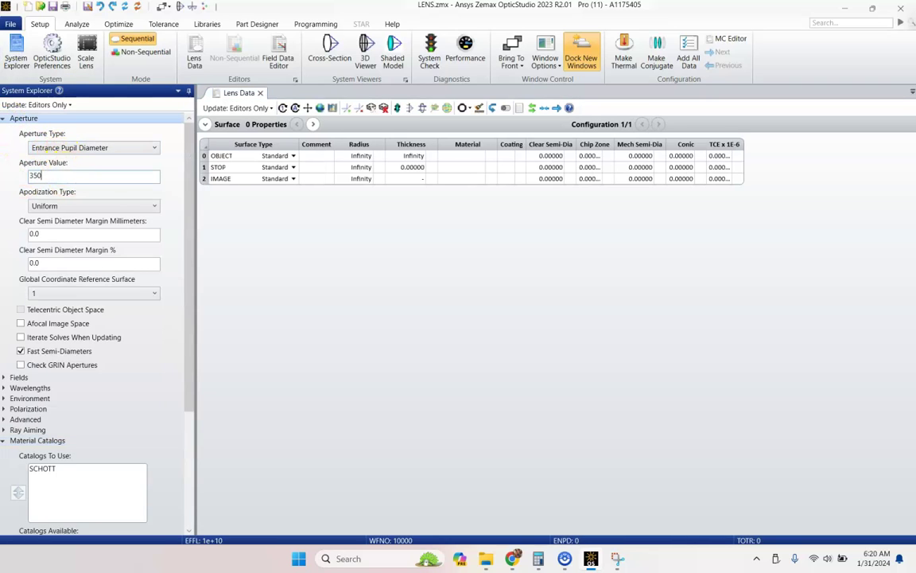
{"action": "key", "text": "Return"}
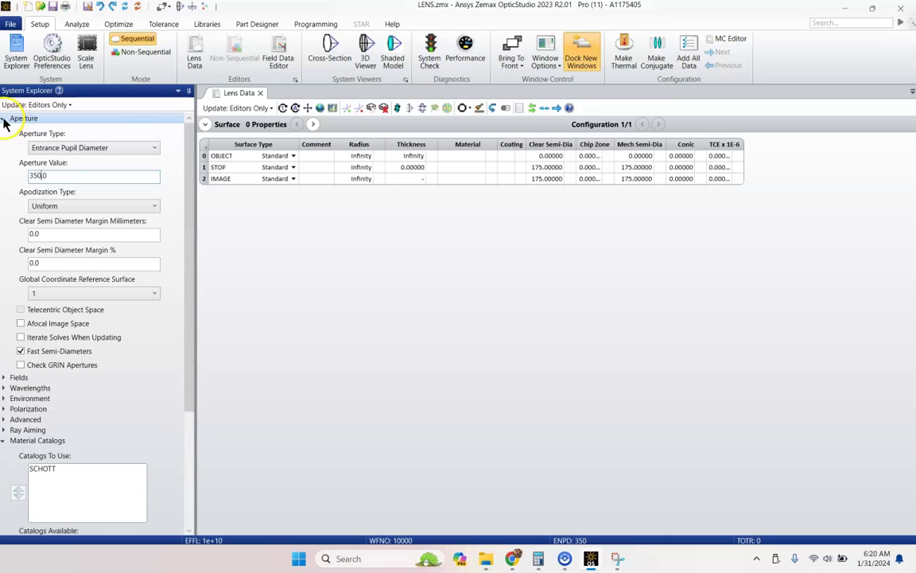
{"action": "left_click", "coordinate": [4, 119]}
Step: Add two more fields at Y = 0.175 and 0.35 degrees
{"action": "left_click", "coordinate": [4, 129]}
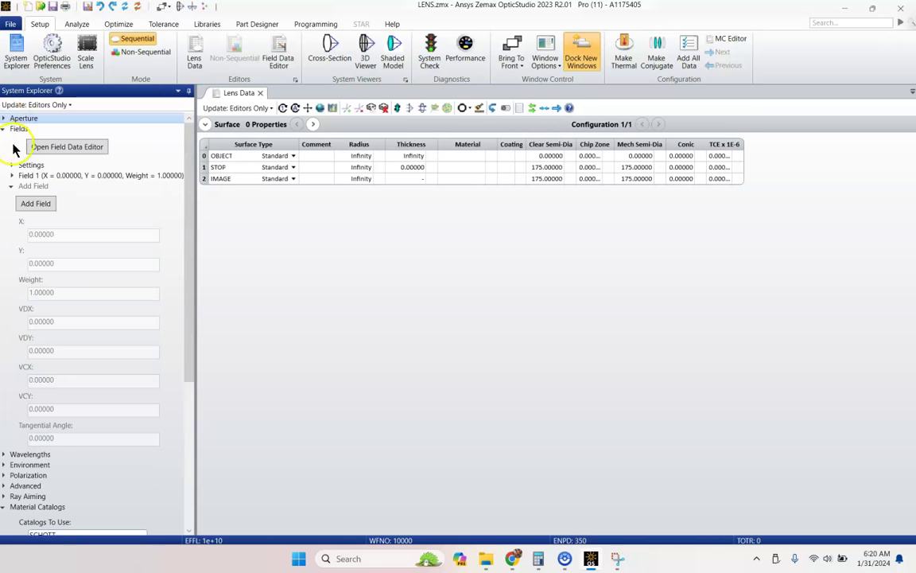
{"action": "left_click", "coordinate": [13, 176]}
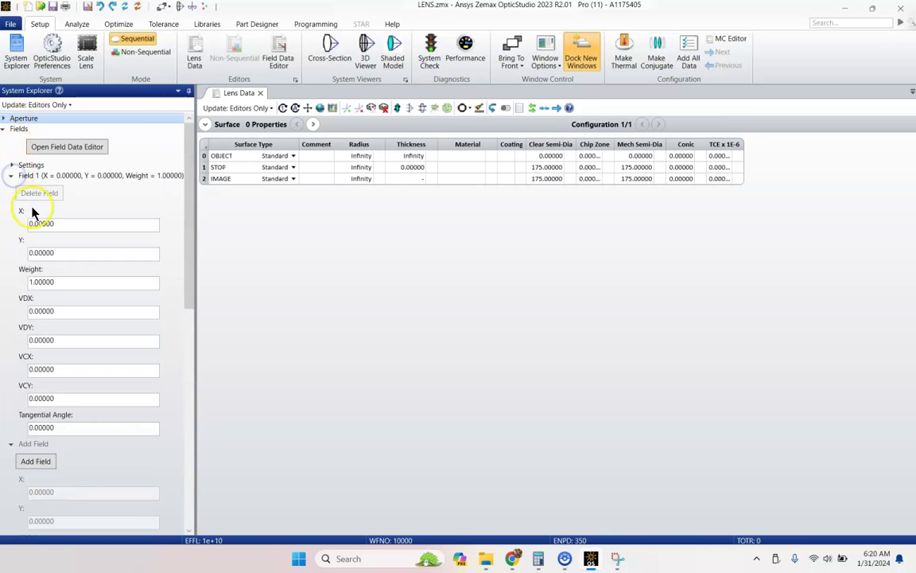
{"action": "left_click", "coordinate": [13, 176]}
{"action": "left_click", "coordinate": [35, 203]}
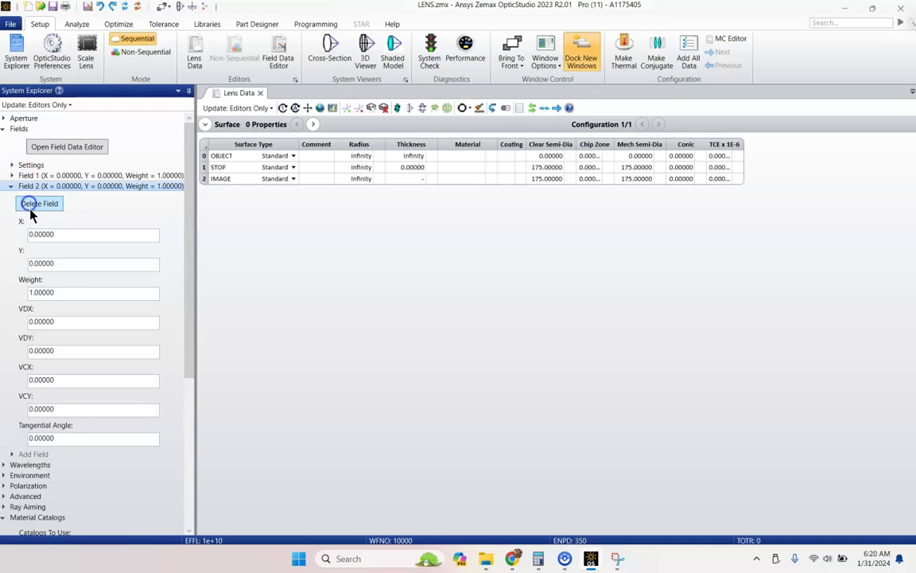
{"action": "left_click_drag", "start_coordinate": [71, 263], "coordinate": [18, 263]}
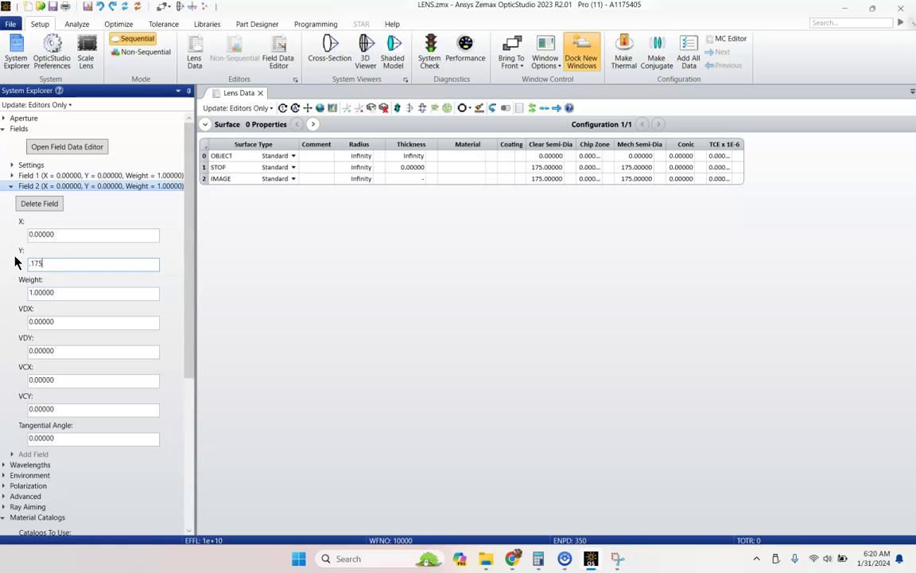
{"action": "left_click", "coordinate": [10, 186]}
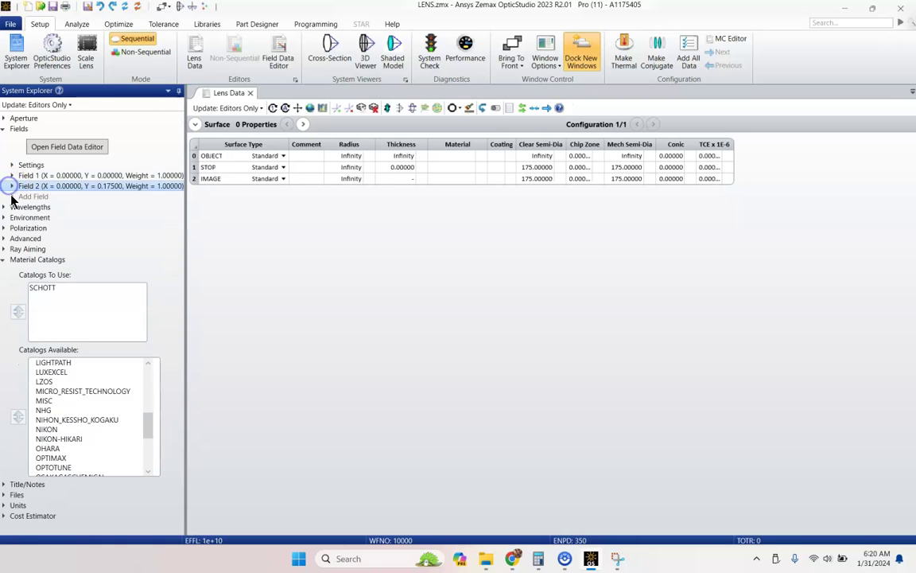
{"action": "left_click", "coordinate": [11, 197]}
{"action": "left_click", "coordinate": [42, 222]}
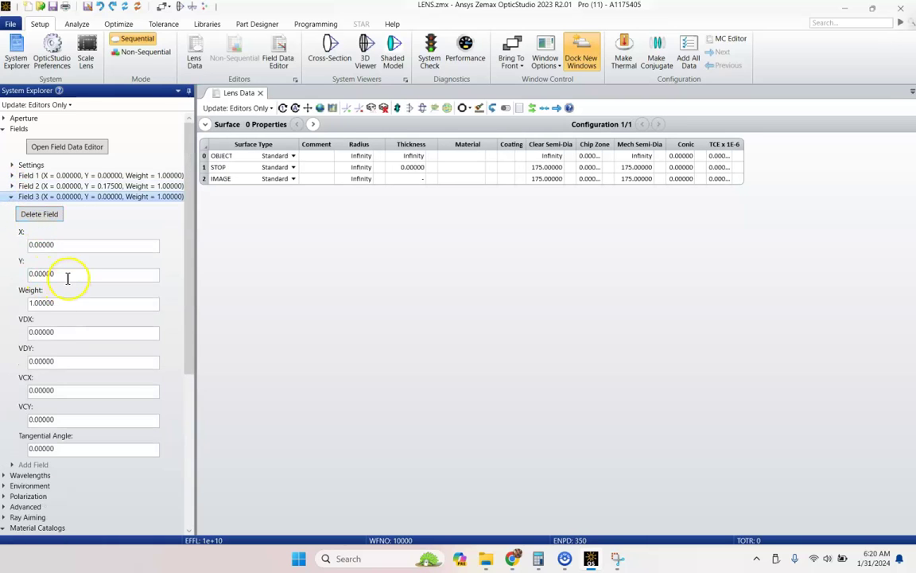
{"action": "left_click_drag", "start_coordinate": [67, 273], "coordinate": [17, 274]}
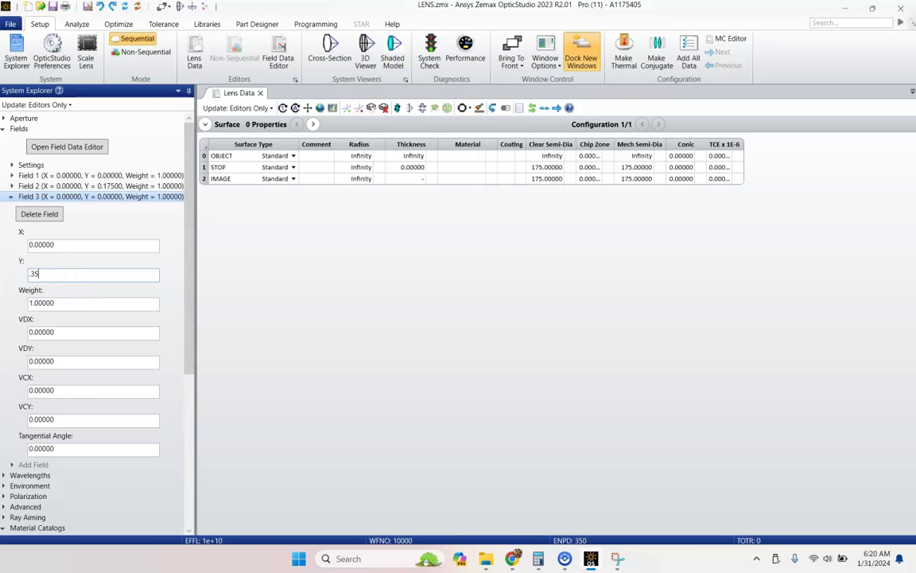
{"action": "left_click", "coordinate": [10, 197]}
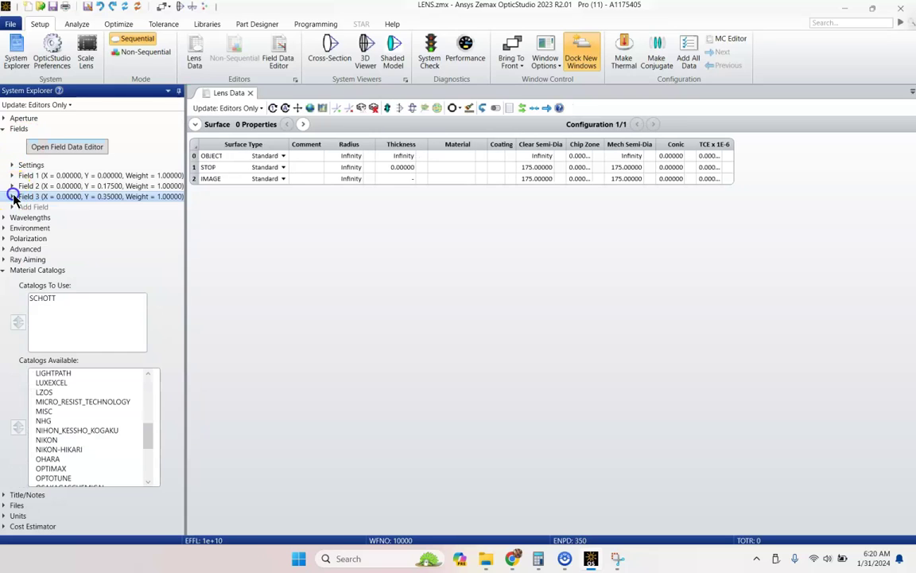
{"action": "left_click", "coordinate": [3, 128]}
Step: Apply the F, d, C (Visible) wavelength preset: 0.48613, 0.58756 and 0.65627 µm
{"action": "left_click", "coordinate": [5, 139]}
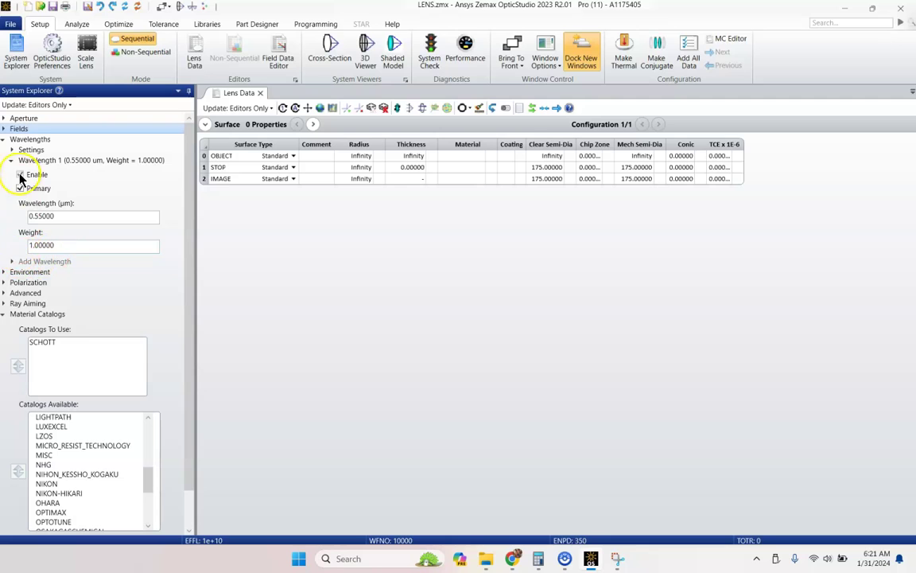
{"action": "left_click", "coordinate": [11, 149]}
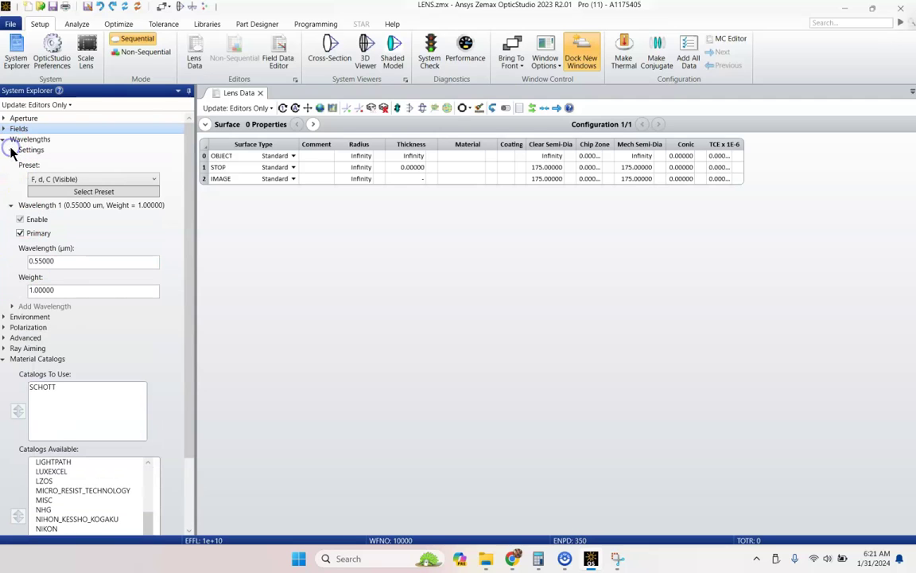
{"action": "left_click", "coordinate": [80, 193]}
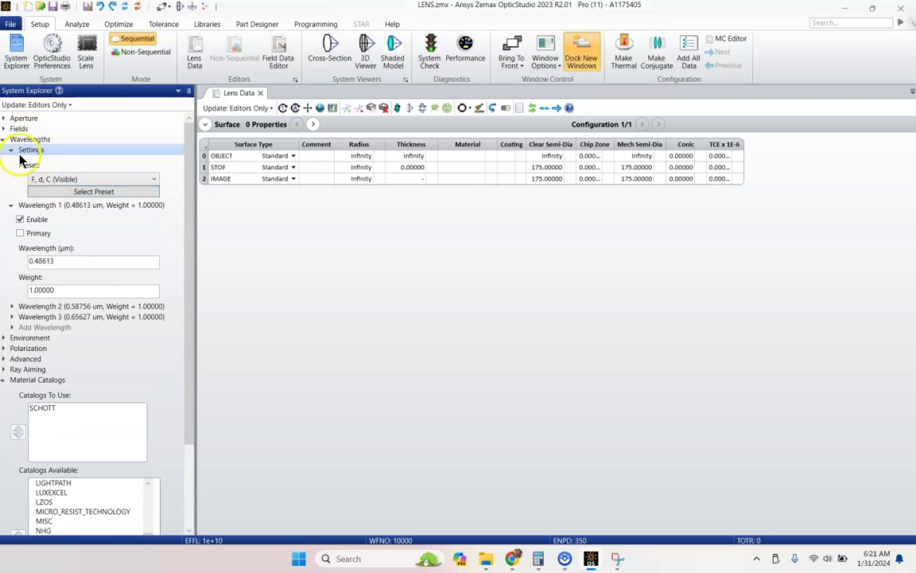
{"action": "left_click", "coordinate": [4, 139]}
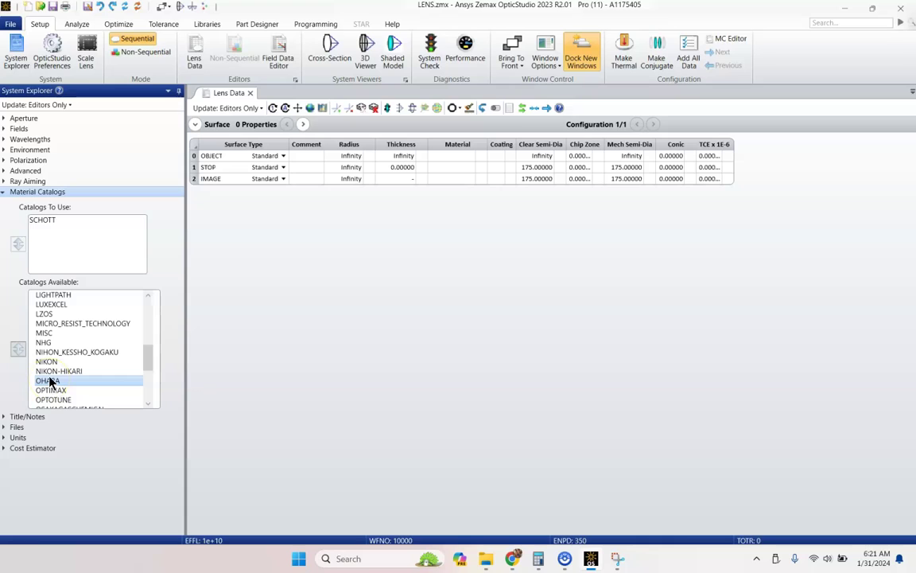
{"action": "left_click", "coordinate": [17, 348]}
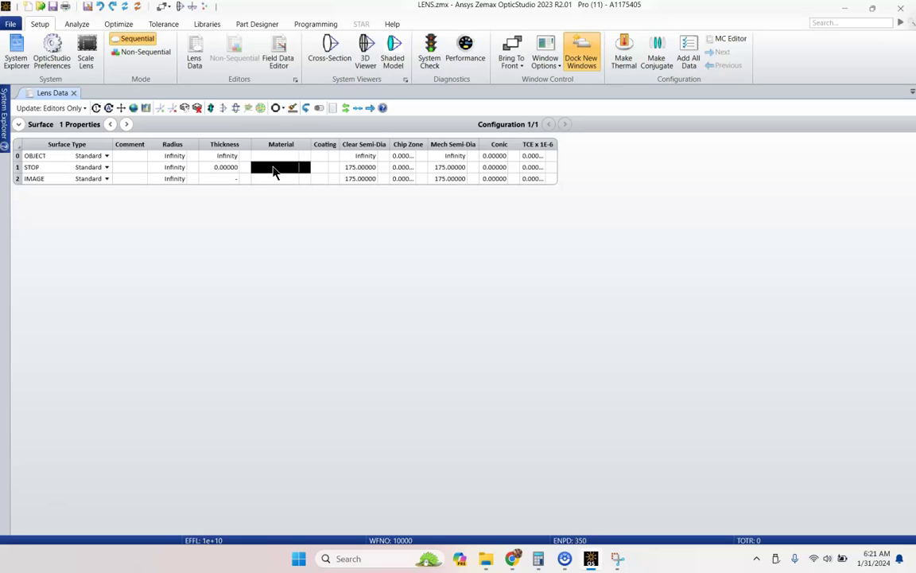
Step: Set the stop surface material to MIRROR, with radius -2000 and conic -1
{"action": "type", "text": "mirror"}
{"action": "key", "text": "Return"}
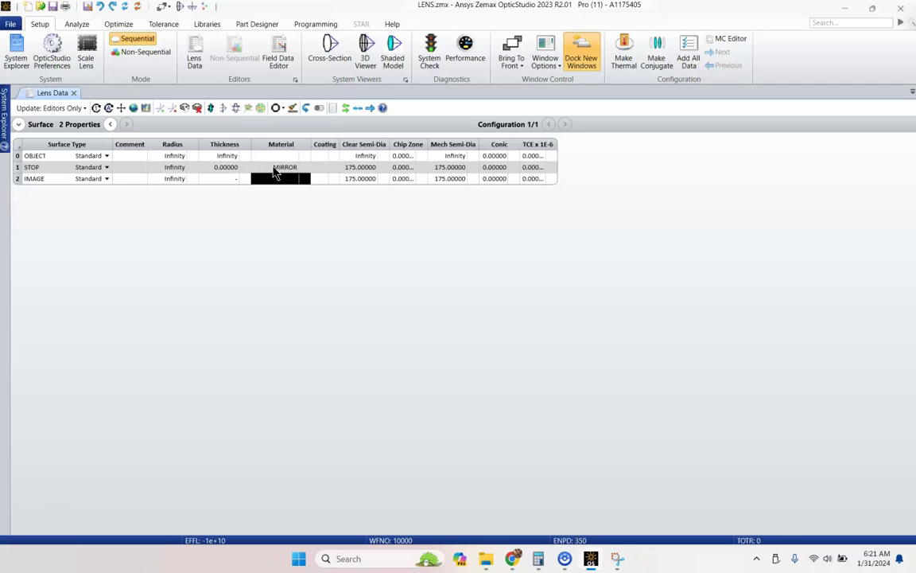
{"action": "key", "text": "Left"}
{"action": "key", "text": "Up"}
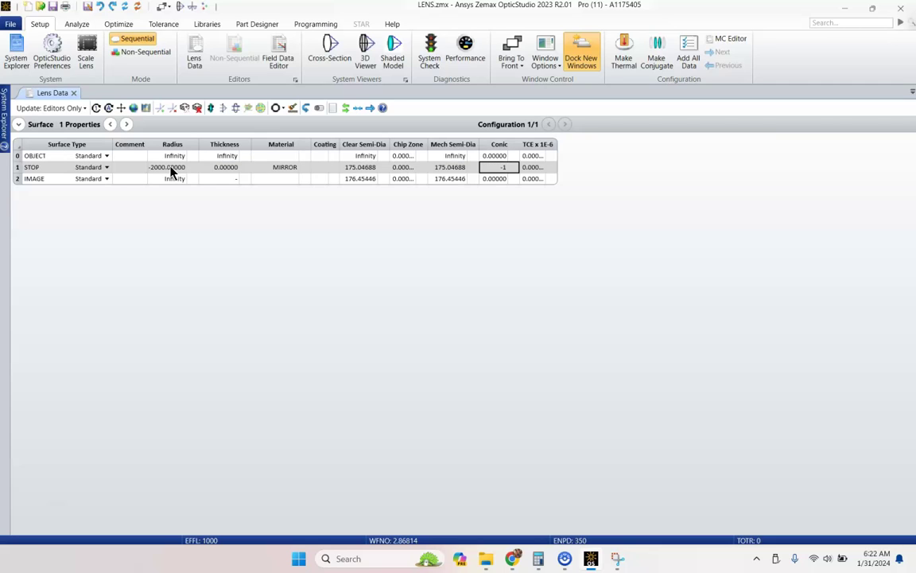
{"action": "key", "text": "Return"}
{"action": "key", "text": "Up"}
{"action": "key", "text": "Left"}
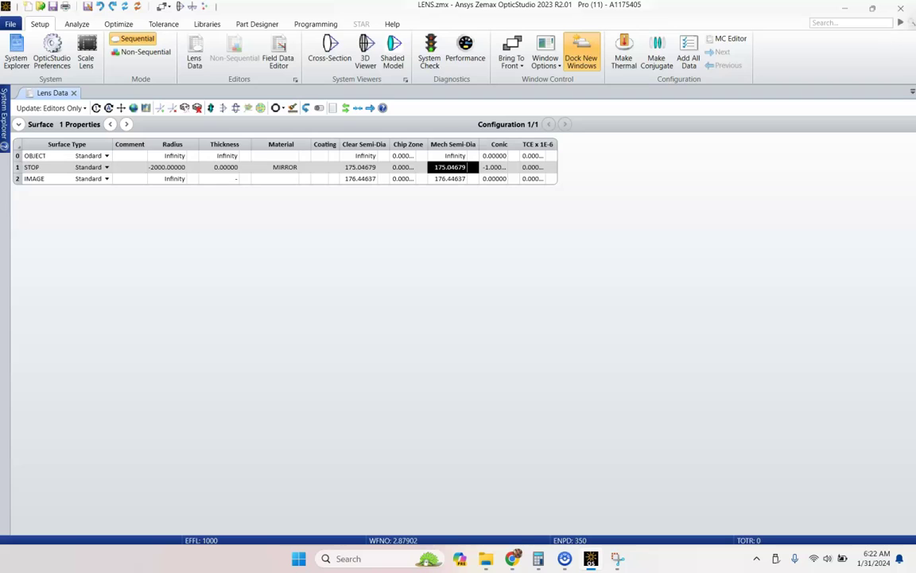
{"action": "left_click", "coordinate": [392, 23]}
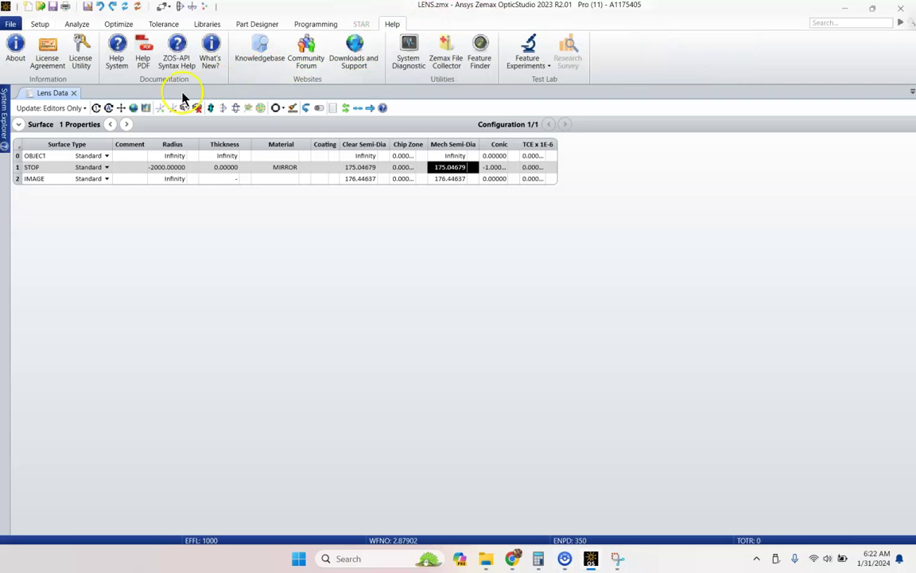
Step: Search the Help for 'conic' and open the Standard surface topic in a widened window
{"action": "left_click", "coordinate": [116, 60]}
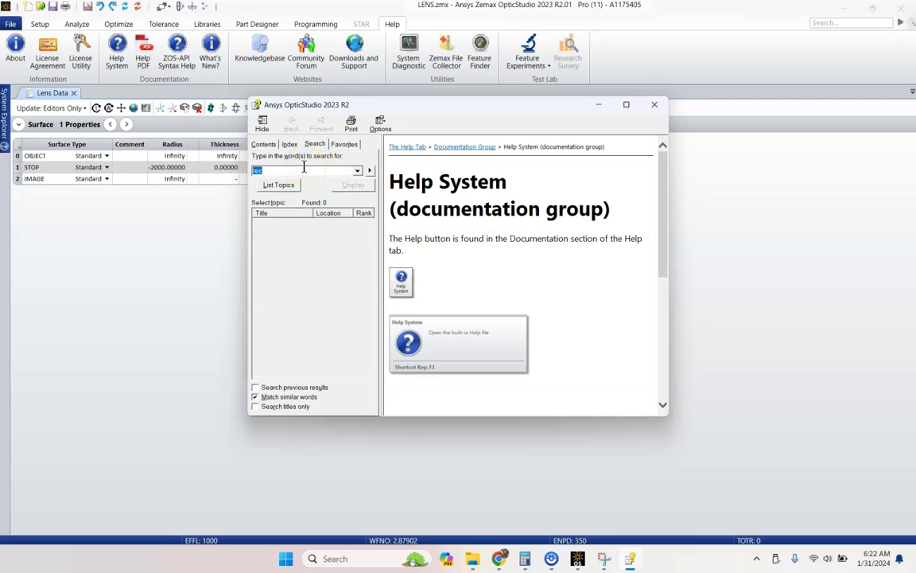
{"action": "type", "text": "conic"}
{"action": "key", "text": "Return"}
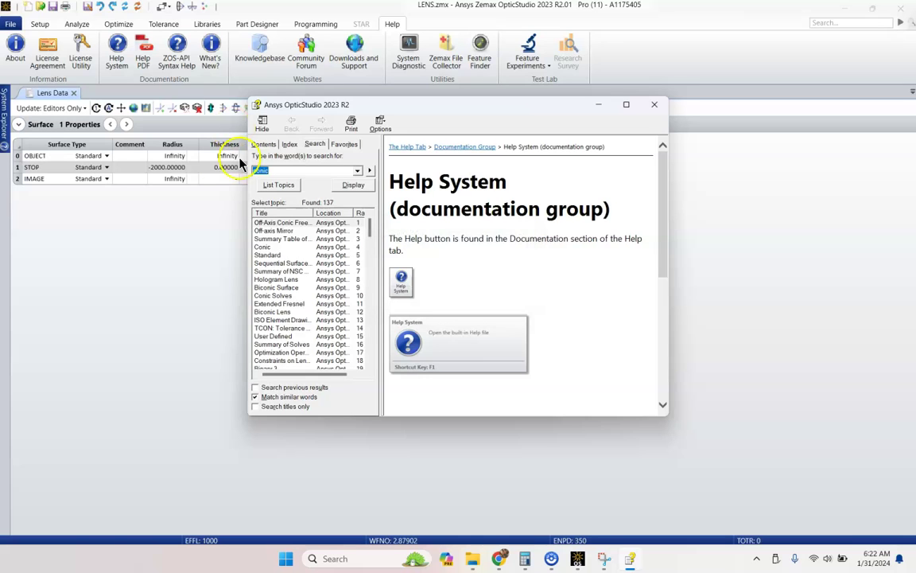
{"action": "left_click_drag", "start_coordinate": [379, 107], "coordinate": [585, 103]}
{"action": "double_click", "coordinate": [487, 253]}
{"action": "left_click_drag", "start_coordinate": [646, 107], "coordinate": [435, 112]}
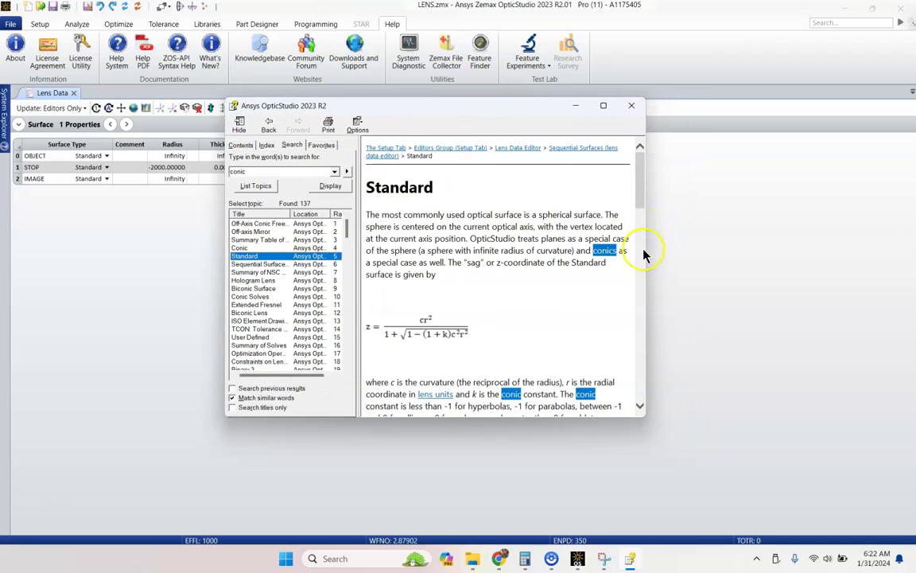
{"action": "left_click_drag", "start_coordinate": [648, 250], "coordinate": [810, 250]}
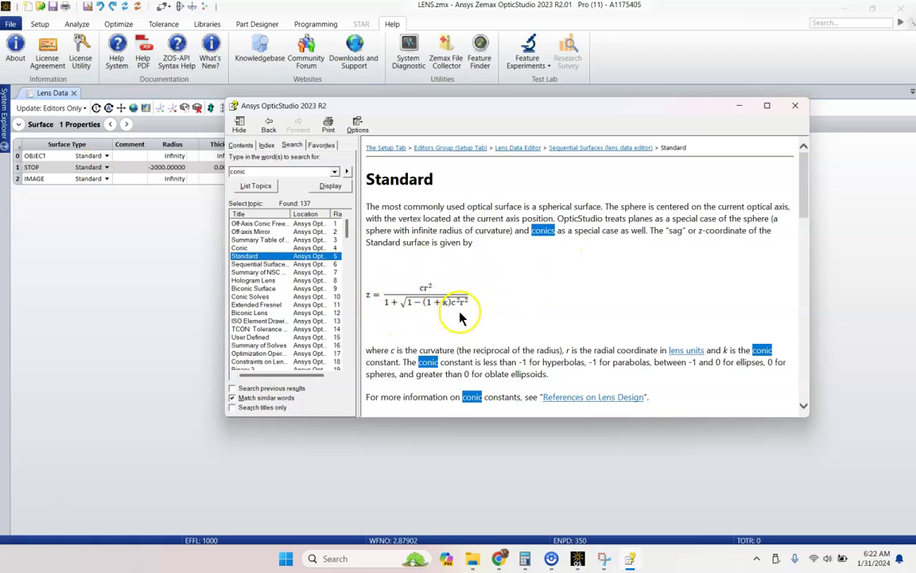
Step: Read through the conic constant explanation and close the help page
{"action": "scroll", "coordinate": [644, 292], "scroll_direction": "down", "scroll_amount": 3}
{"action": "scroll", "coordinate": [644, 293], "scroll_direction": "up", "scroll_amount": 3}
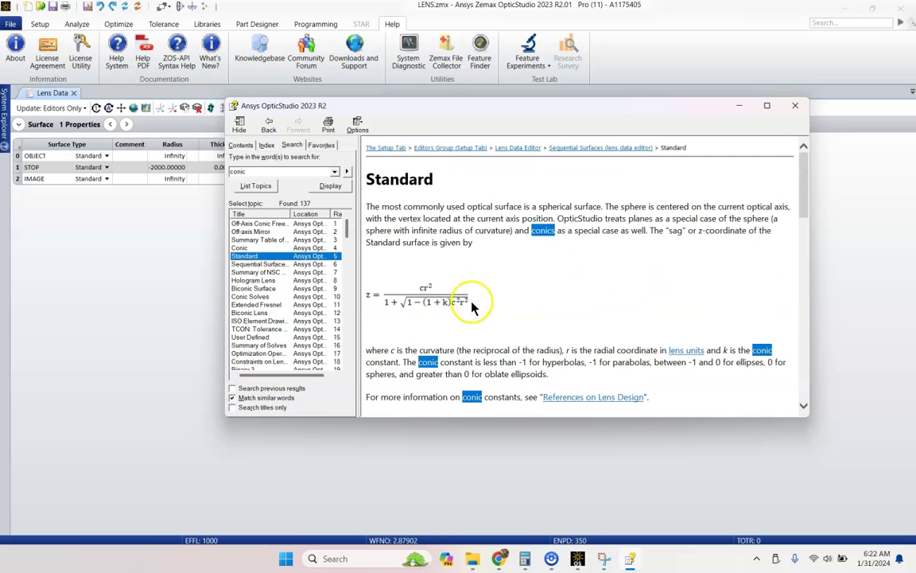
{"action": "scroll", "coordinate": [501, 331], "scroll_direction": "down", "scroll_amount": 1}
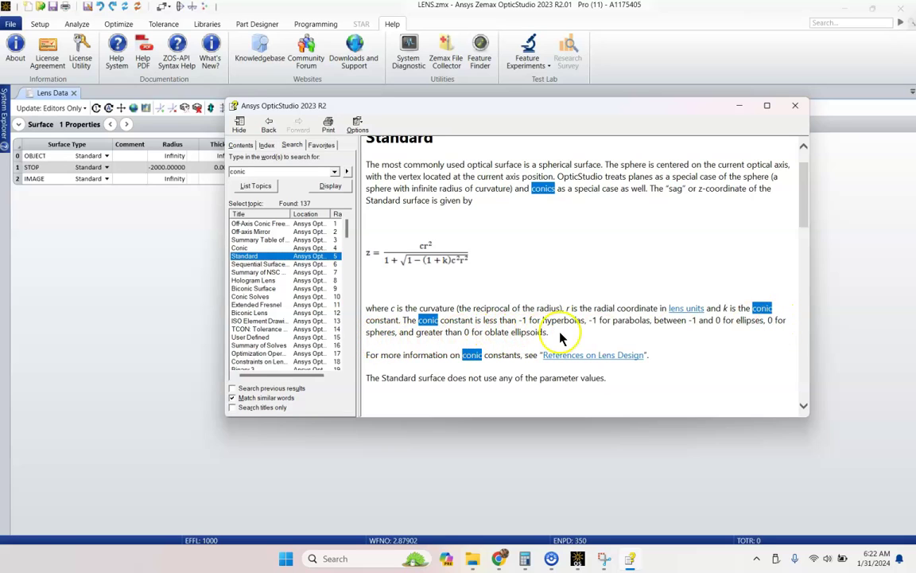
{"action": "scroll", "coordinate": [660, 304], "scroll_direction": "down", "scroll_amount": 8}
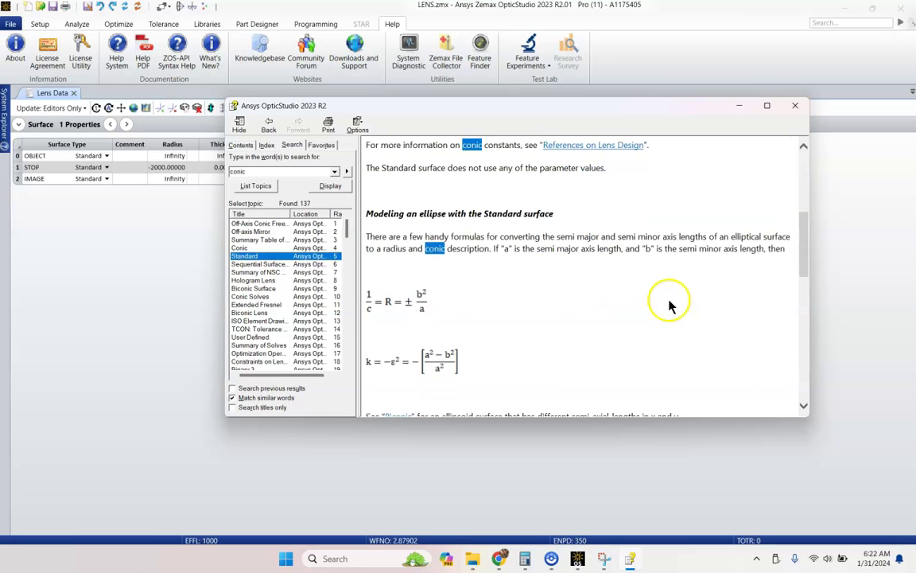
{"action": "scroll", "coordinate": [669, 300], "scroll_direction": "up", "scroll_amount": 8}
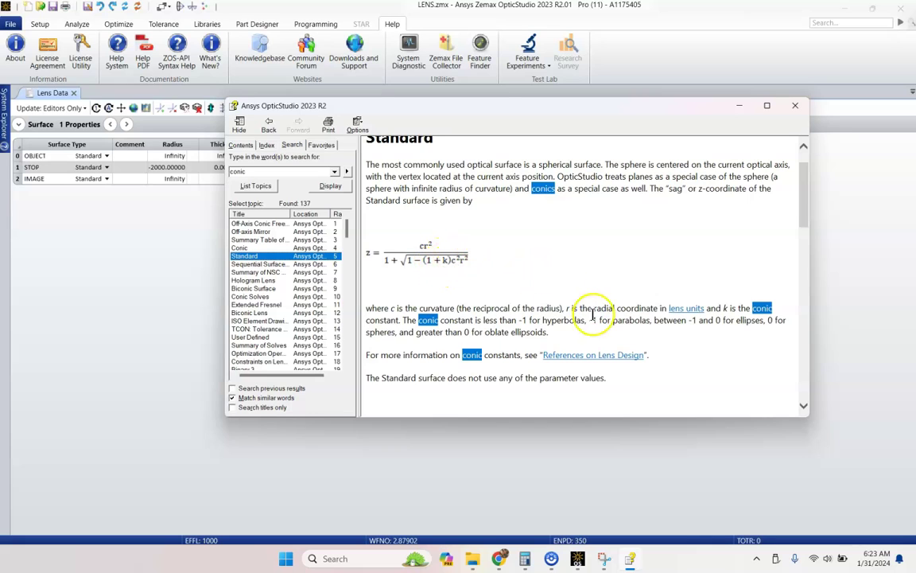
{"action": "left_click", "coordinate": [793, 107]}
Step: Set the primary's thickness to -875 and insert a new surface with radius -700
{"action": "left_click", "coordinate": [495, 167]}
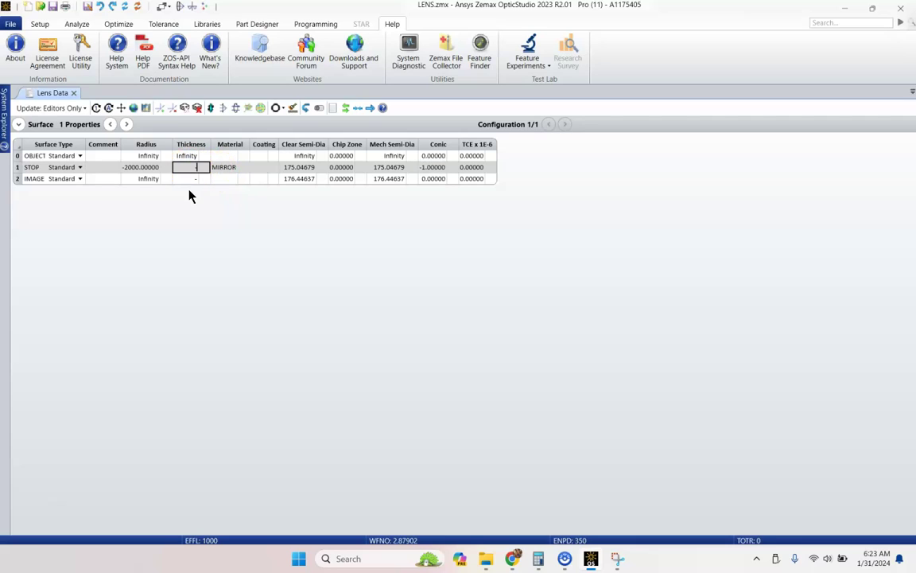
{"action": "type", "text": "-875"}
{"action": "key", "text": "Return"}
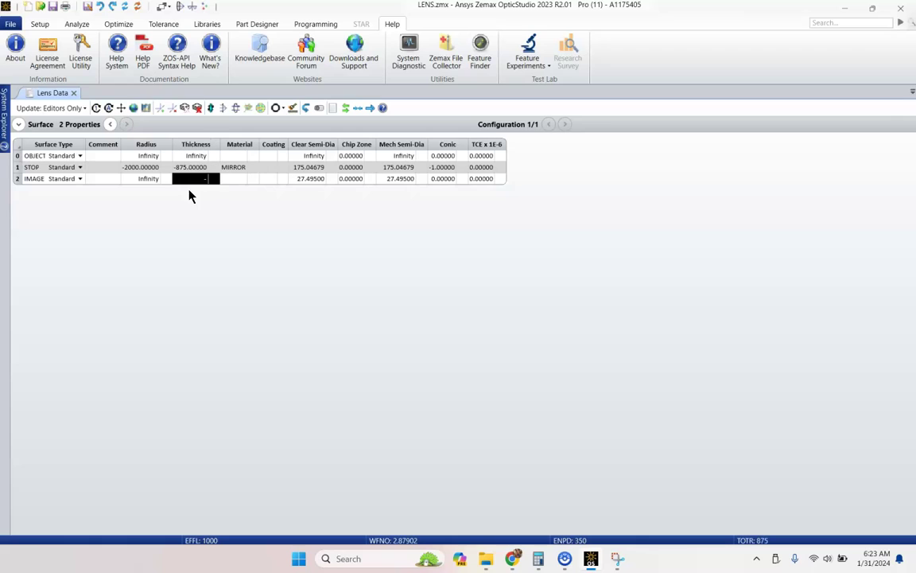
{"action": "key", "text": "Insert"}
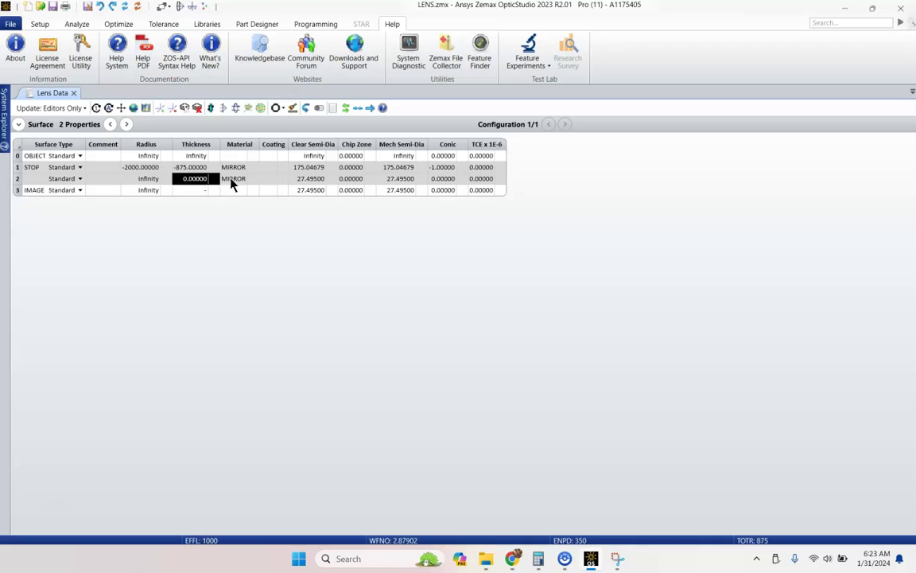
{"action": "key", "text": "Left"}
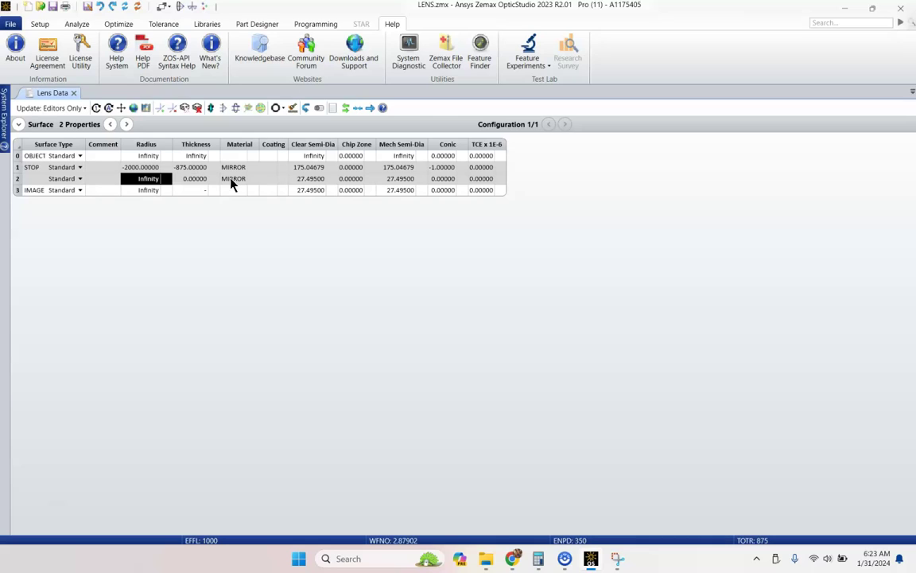
{"action": "type", "text": "-700"}
{"action": "key", "text": "Tab"}
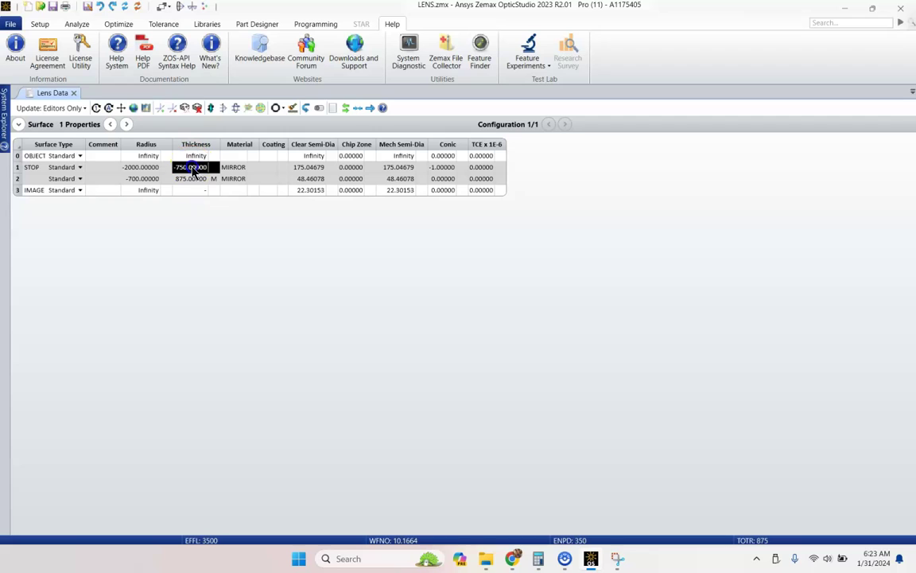
Step: Open a Cross-Section layout and dock it beside the Lens Data editor
{"action": "left_click", "coordinate": [77, 24]}
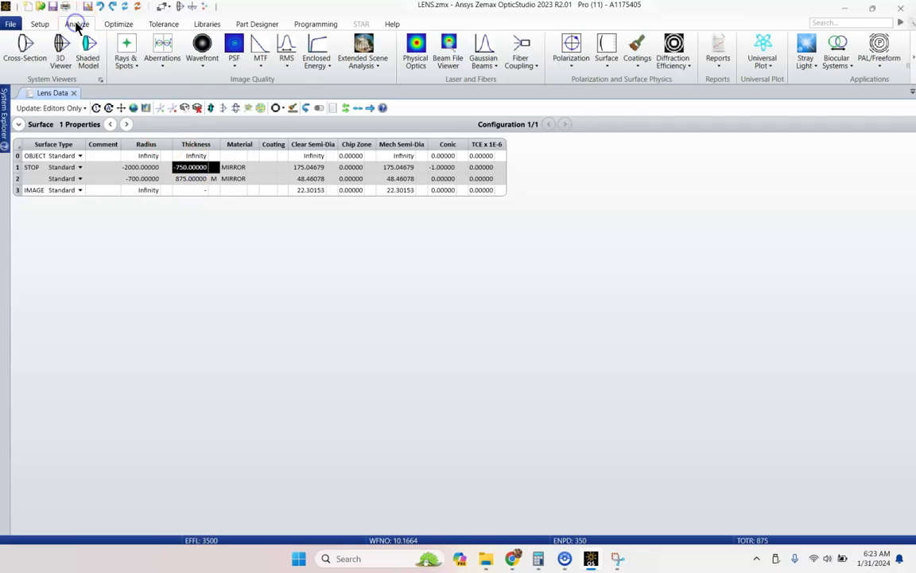
{"action": "left_click", "coordinate": [30, 44]}
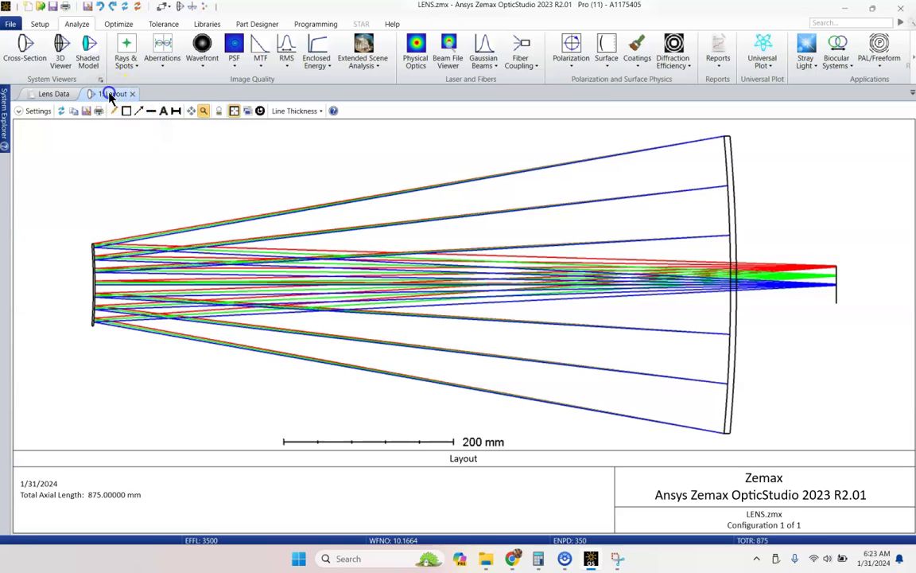
{"action": "left_click_drag", "start_coordinate": [112, 93], "coordinate": [486, 313]}
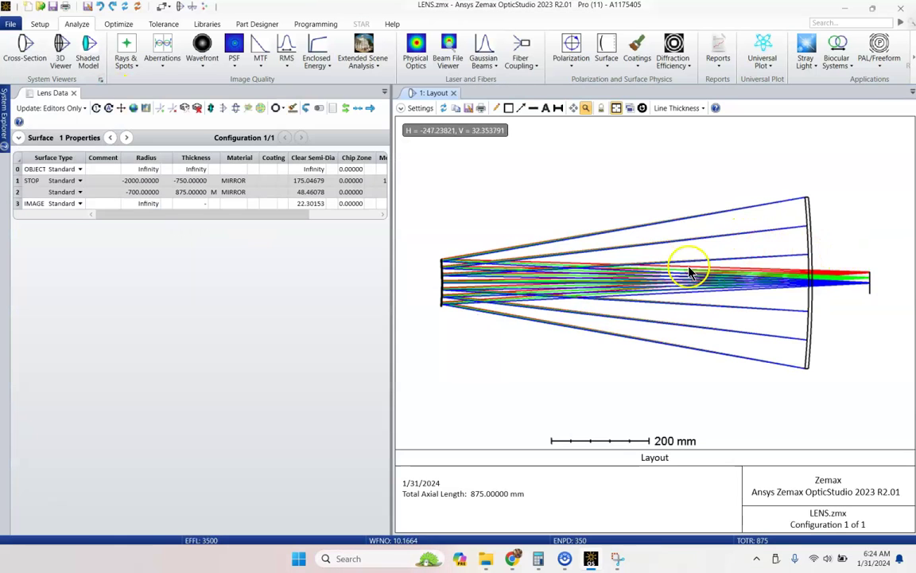
Step: Comment surfaces 1 and 2 as 'primary' and 'secondary'
{"action": "left_click", "coordinate": [101, 182]}
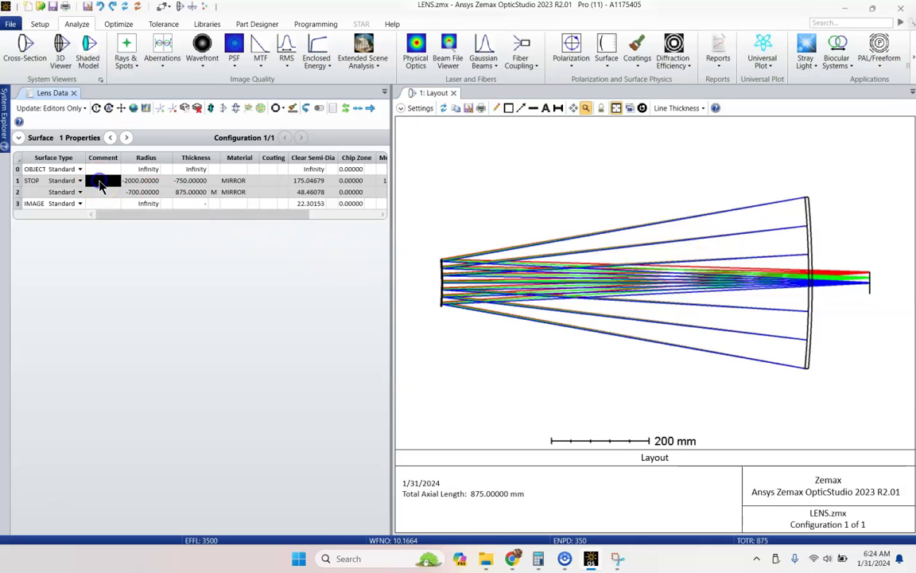
{"action": "left_click", "coordinate": [99, 183]}
{"action": "type", "text": "primary"}
{"action": "key", "text": "Return"}
{"action": "type", "text": "secondary"}
{"action": "key", "text": "Return"}
Step: Draw the primary mirror with a Flat substrate 60 thick
{"action": "left_click", "coordinate": [99, 182]}
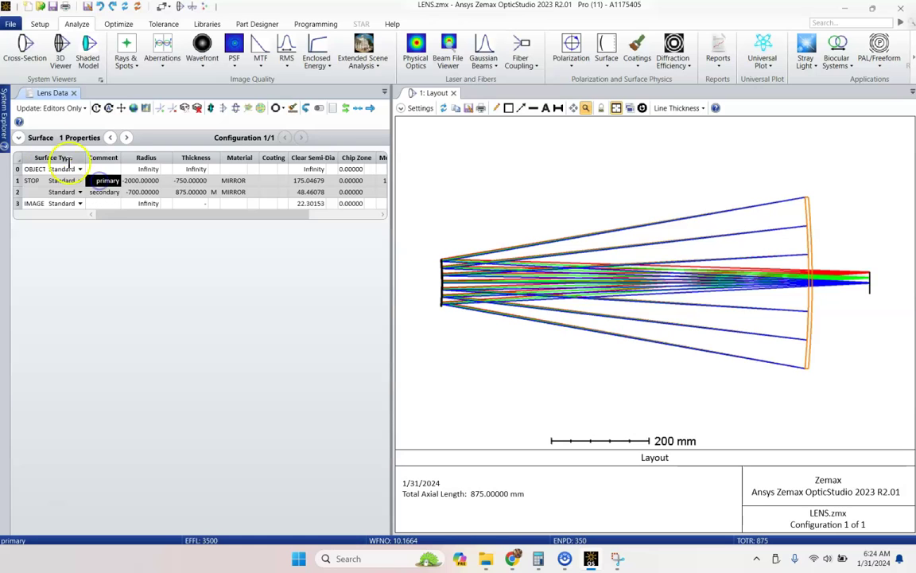
{"action": "left_click", "coordinate": [17, 138]}
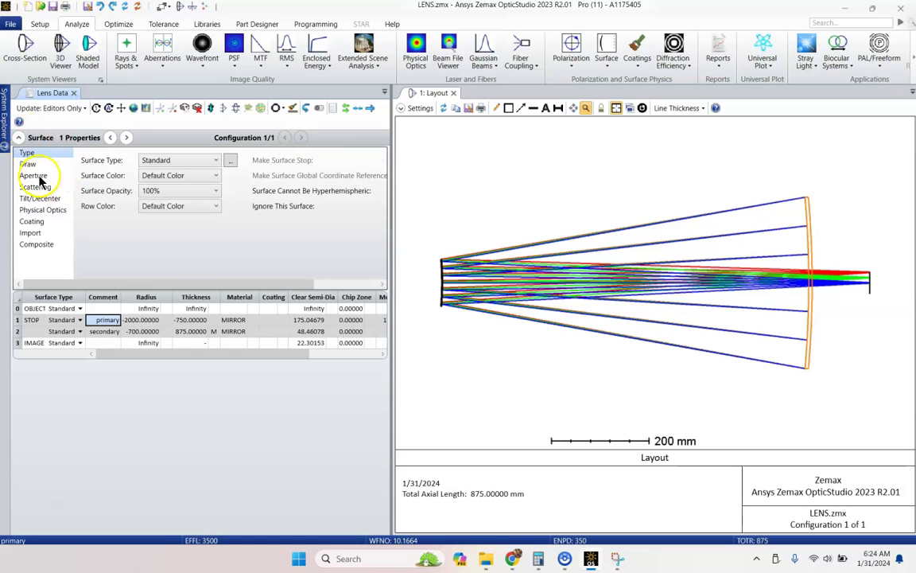
{"action": "left_click", "coordinate": [28, 164]}
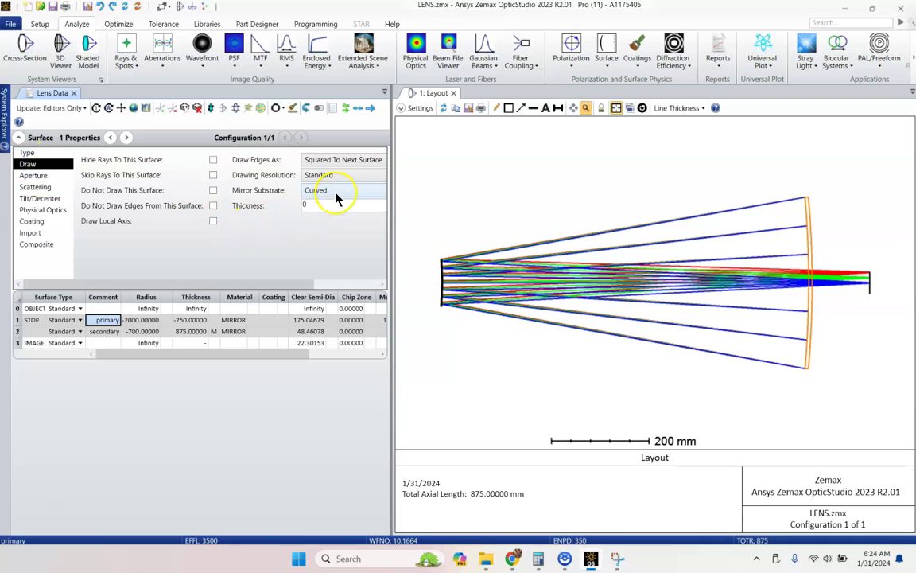
{"action": "left_click", "coordinate": [19, 138]}
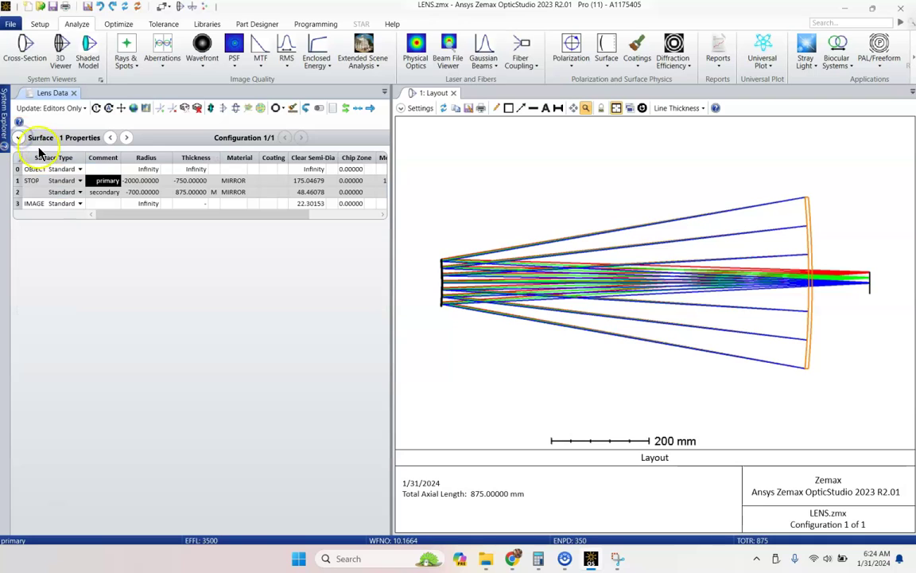
{"action": "left_click", "coordinate": [19, 137]}
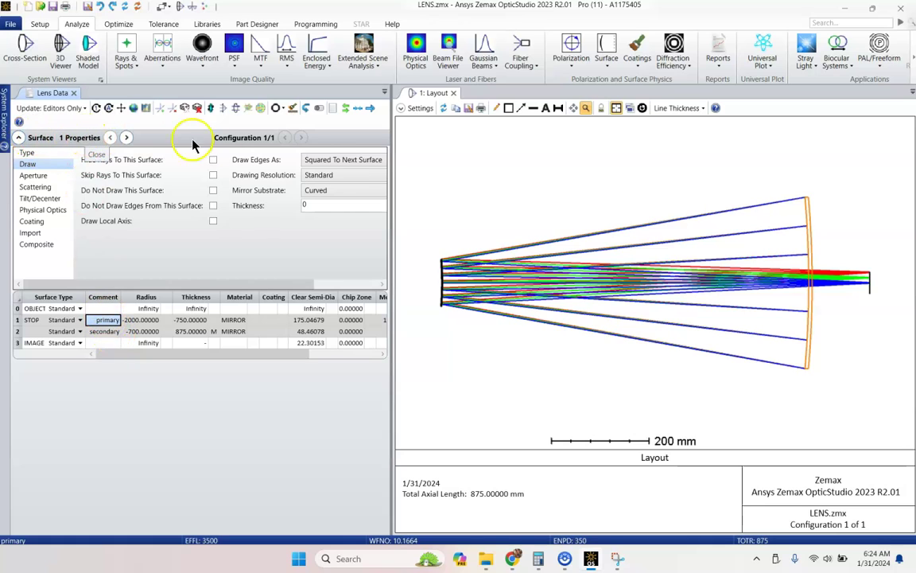
{"action": "left_click", "coordinate": [329, 192]}
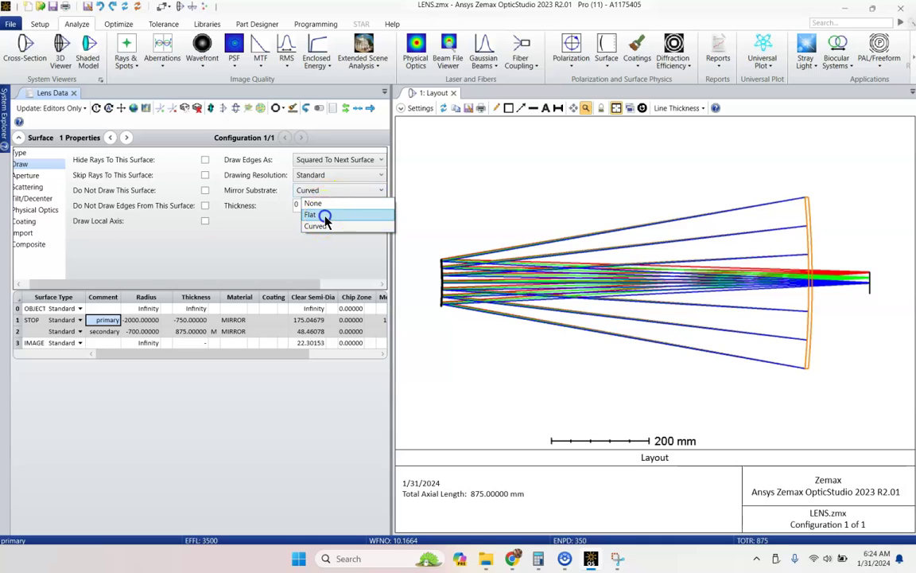
{"action": "left_click", "coordinate": [325, 216]}
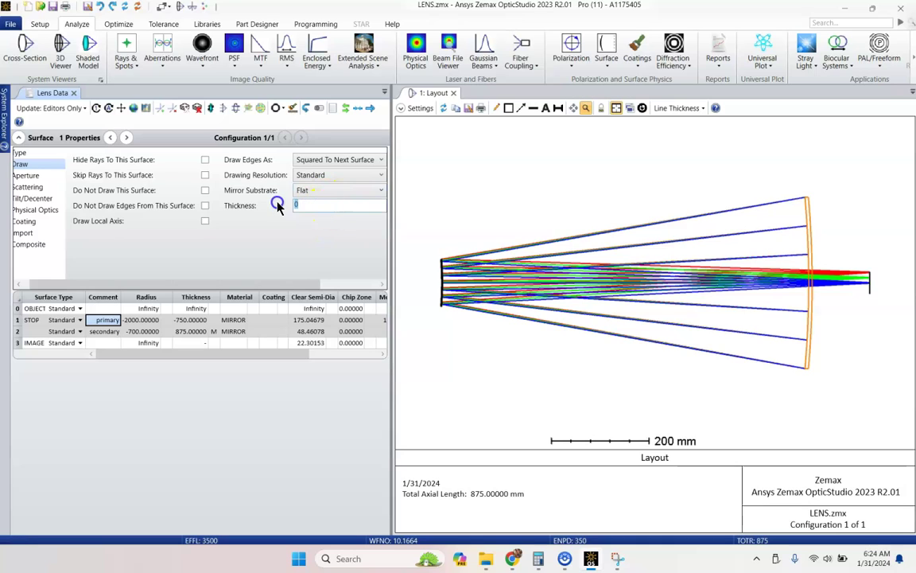
{"action": "type", "text": "6"}
{"action": "left_click", "coordinate": [190, 319]}
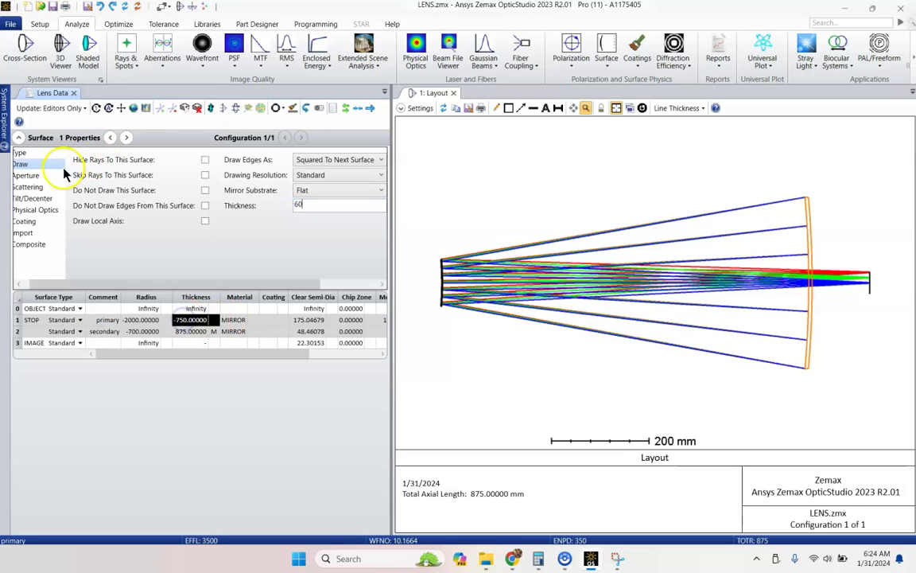
Step: Give the primary a circular aperture with minimum radius 50 and refresh the layout
{"action": "left_click", "coordinate": [35, 176]}
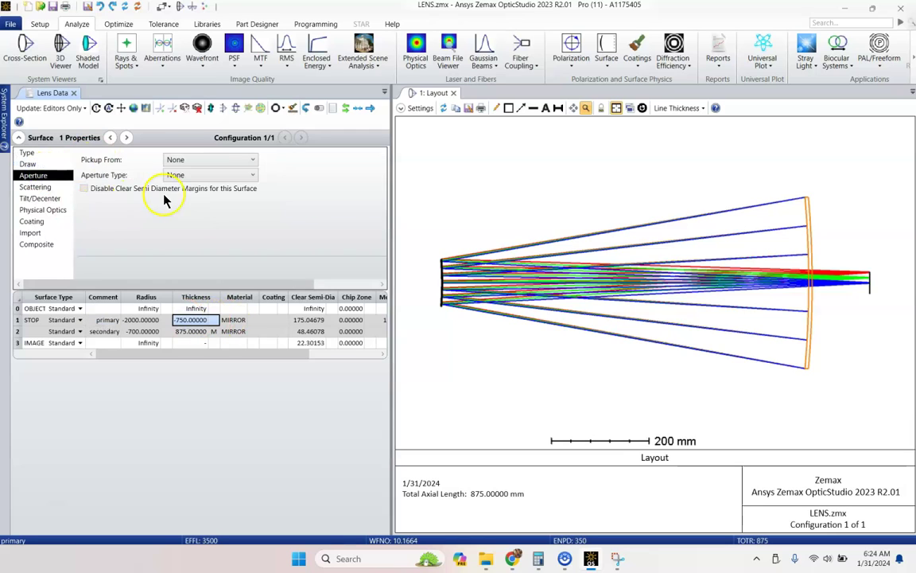
{"action": "left_click", "coordinate": [211, 180]}
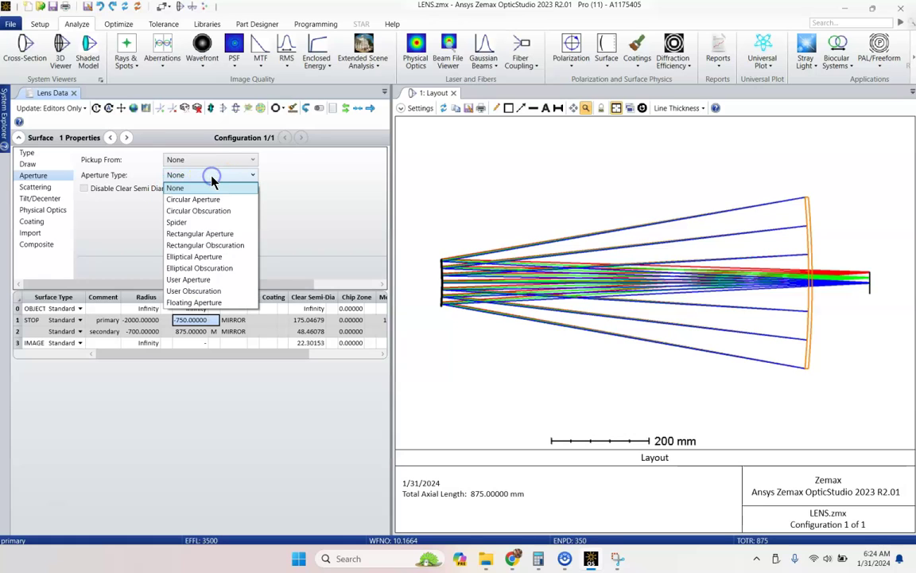
{"action": "left_click", "coordinate": [210, 200]}
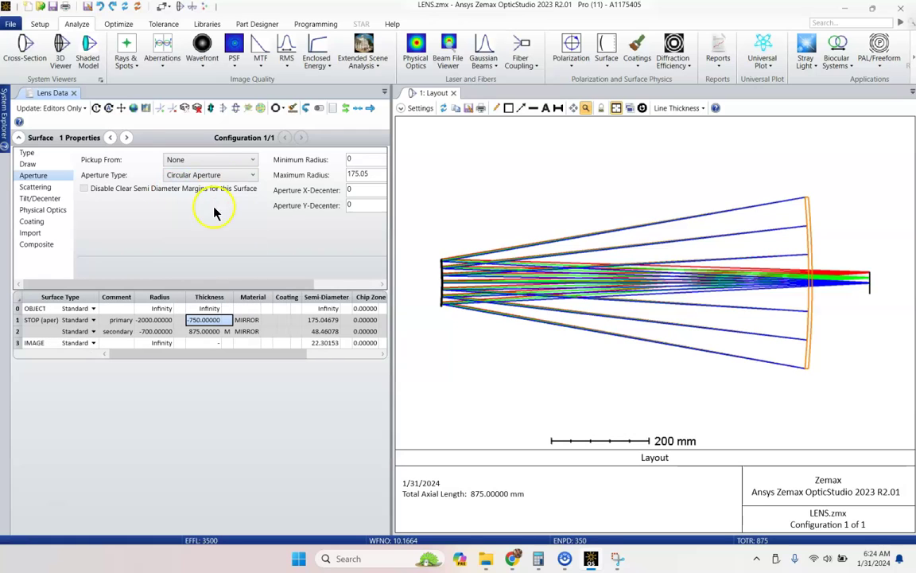
{"action": "left_click", "coordinate": [365, 159]}
{"action": "left_click", "coordinate": [321, 160]}
{"action": "type", "text": "50"}
{"action": "left_click", "coordinate": [331, 163]}
{"action": "key", "text": "Tab"}
{"action": "left_click", "coordinate": [444, 109]}
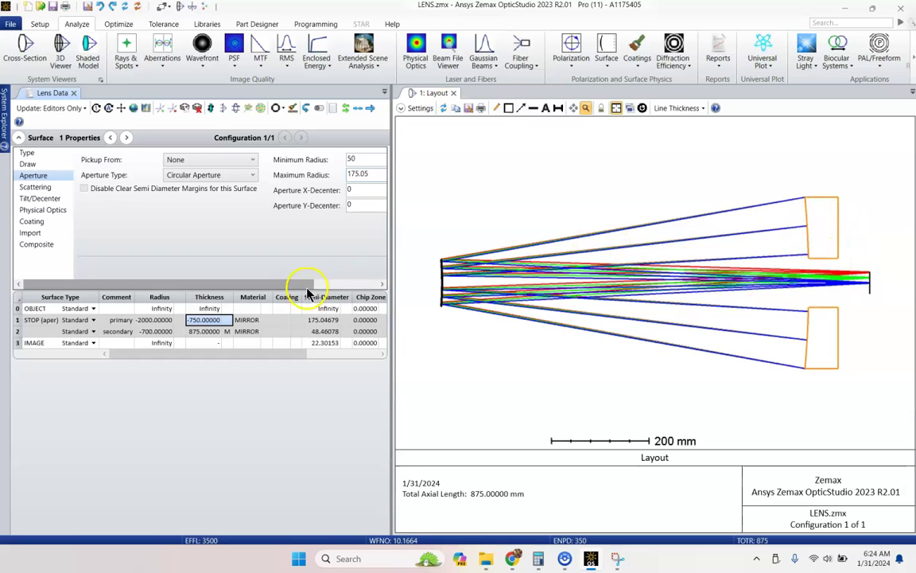
Step: Draw the secondary mirror with a Flat substrate 25 thick and refresh the layout
{"action": "left_click", "coordinate": [205, 332]}
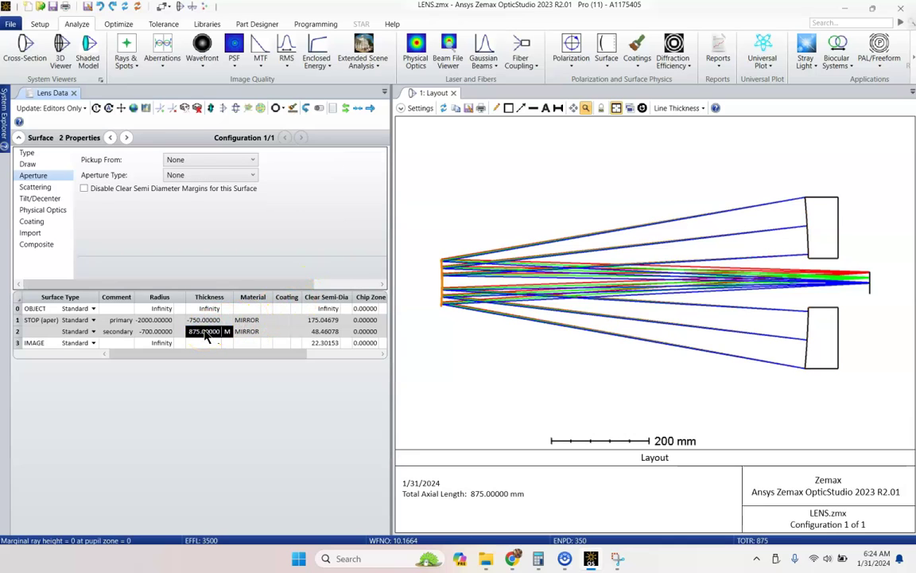
{"action": "left_click", "coordinate": [29, 163]}
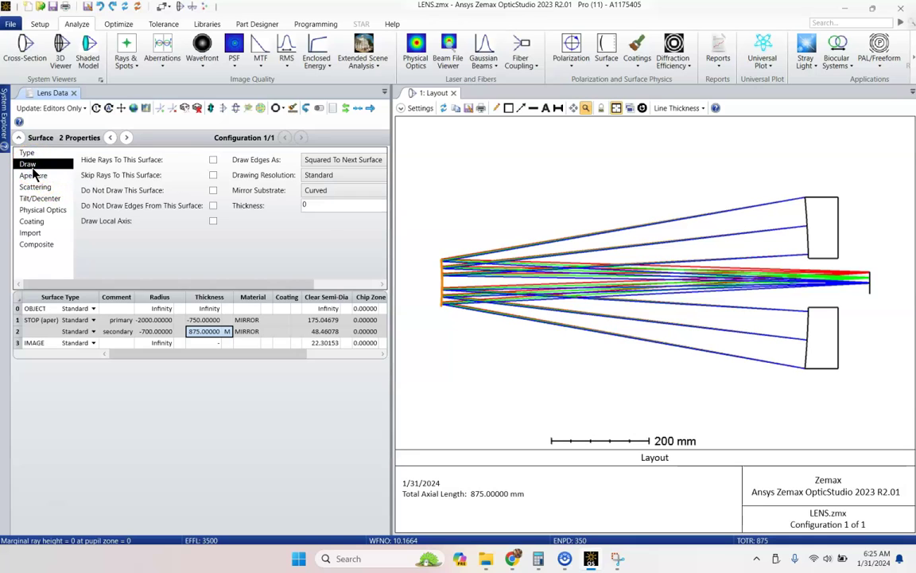
{"action": "left_click", "coordinate": [324, 189]}
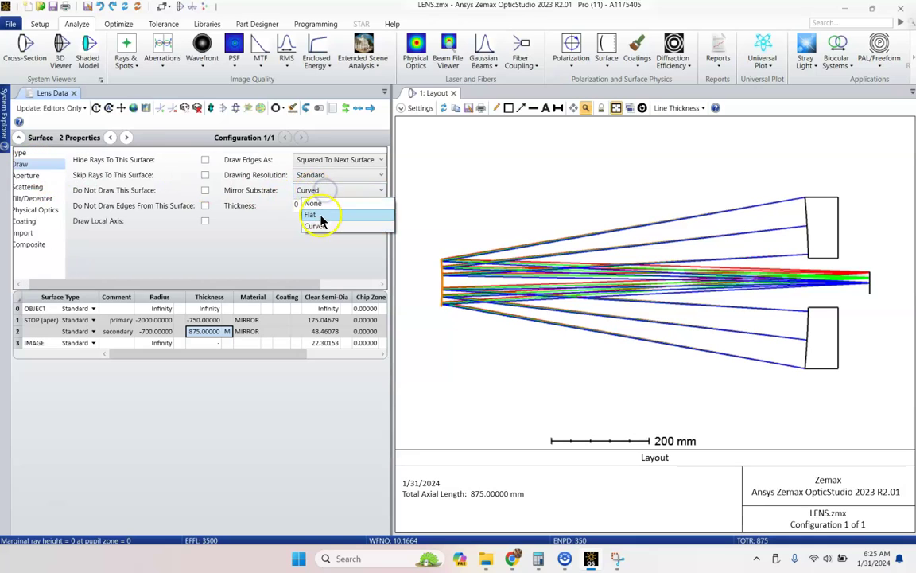
{"action": "left_click", "coordinate": [309, 212]}
{"action": "double_click", "coordinate": [309, 209]}
{"action": "type", "text": "25"}
{"action": "key", "text": "Return"}
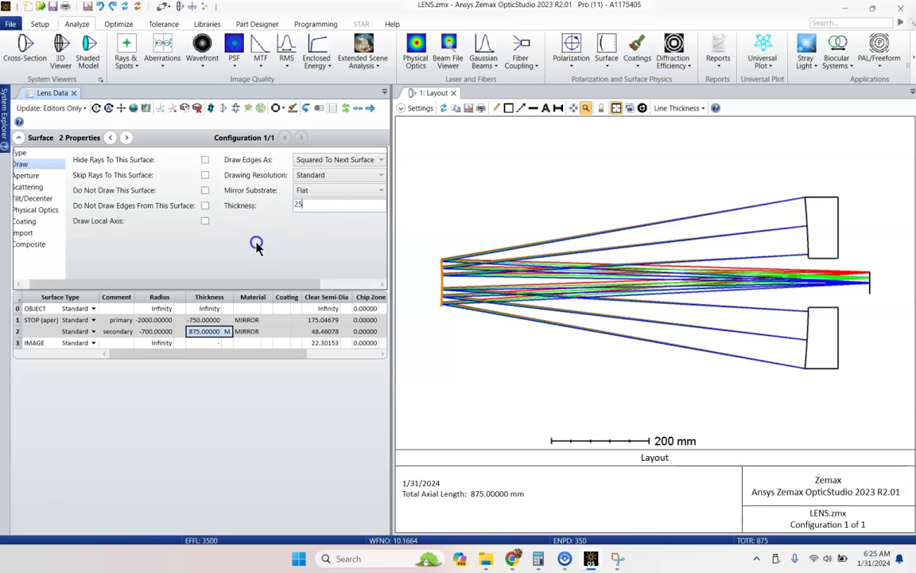
{"action": "left_click", "coordinate": [442, 109]}
{"action": "left_click", "coordinate": [209, 308]}
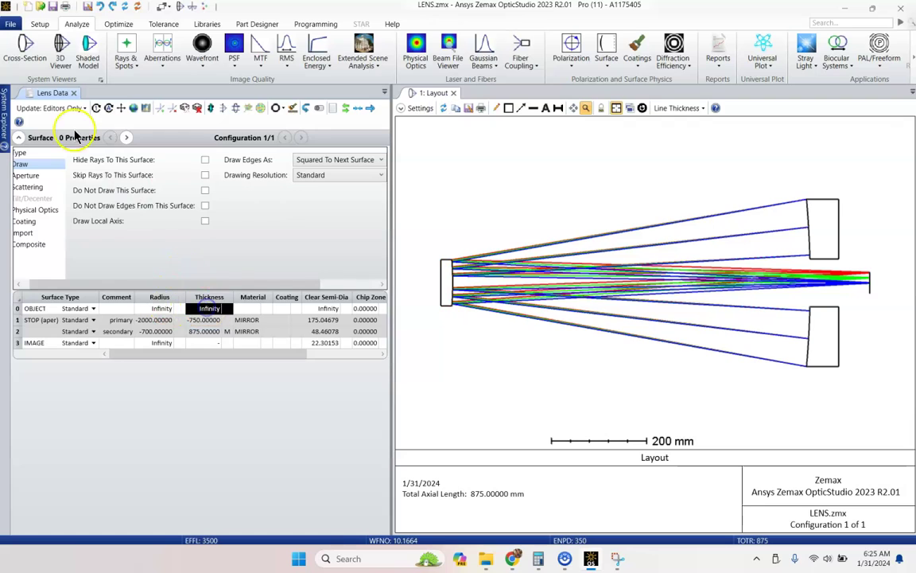
{"action": "left_click", "coordinate": [18, 137]}
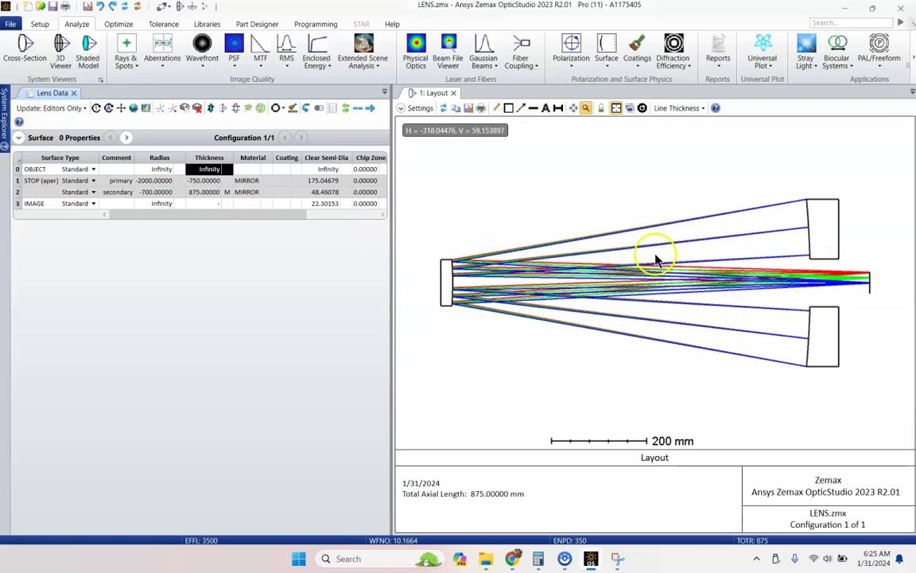
Step: Freeze the Comment column to the left of the Lens Data editor
{"action": "left_click", "coordinate": [358, 194]}
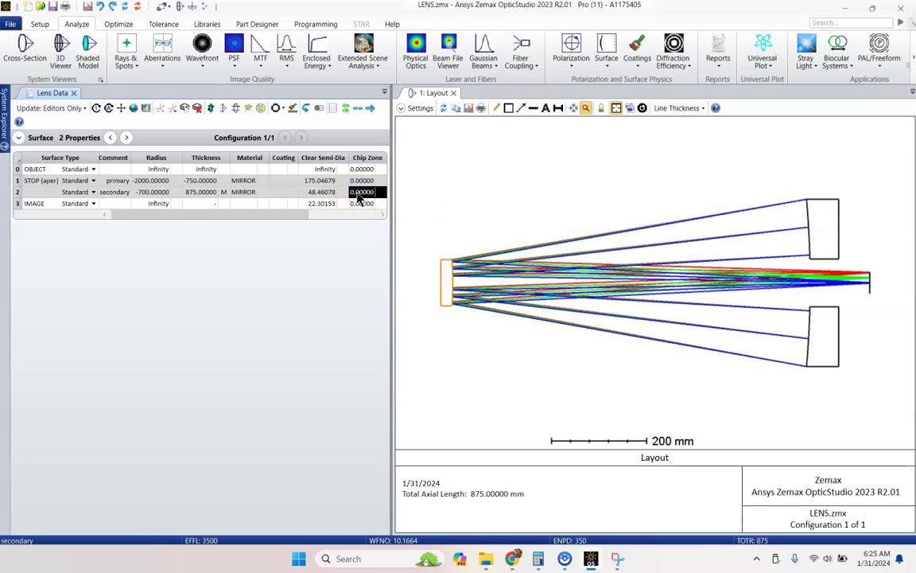
{"action": "key", "text": "Right"}
{"action": "key", "text": "Right"}
{"action": "key", "text": "Right"}
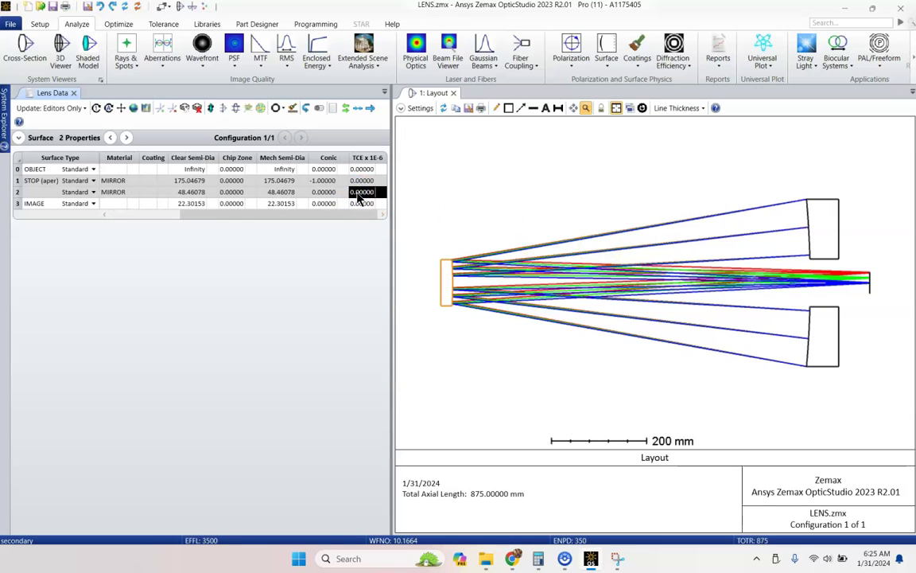
{"action": "left_click", "coordinate": [328, 181]}
{"action": "left_click", "coordinate": [329, 193]}
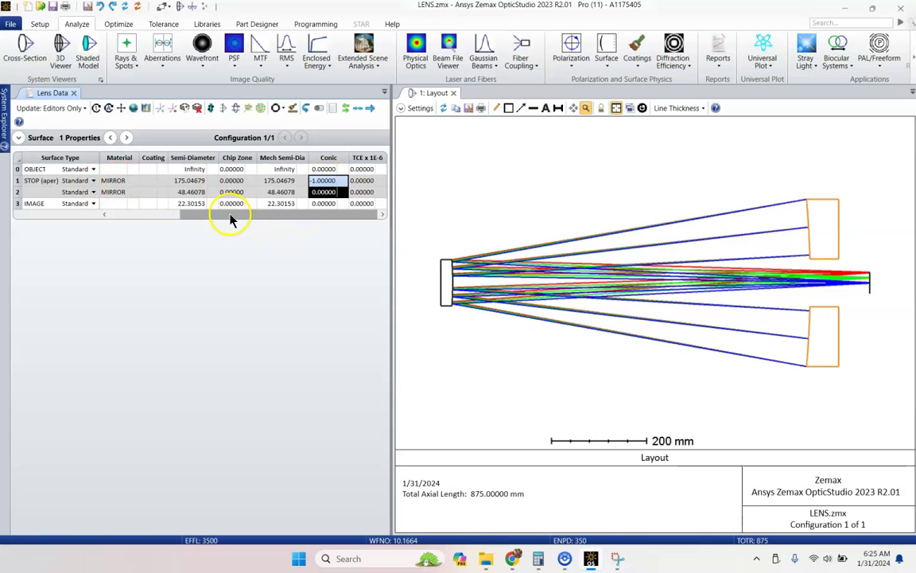
{"action": "left_click_drag", "start_coordinate": [231, 217], "coordinate": [96, 213]}
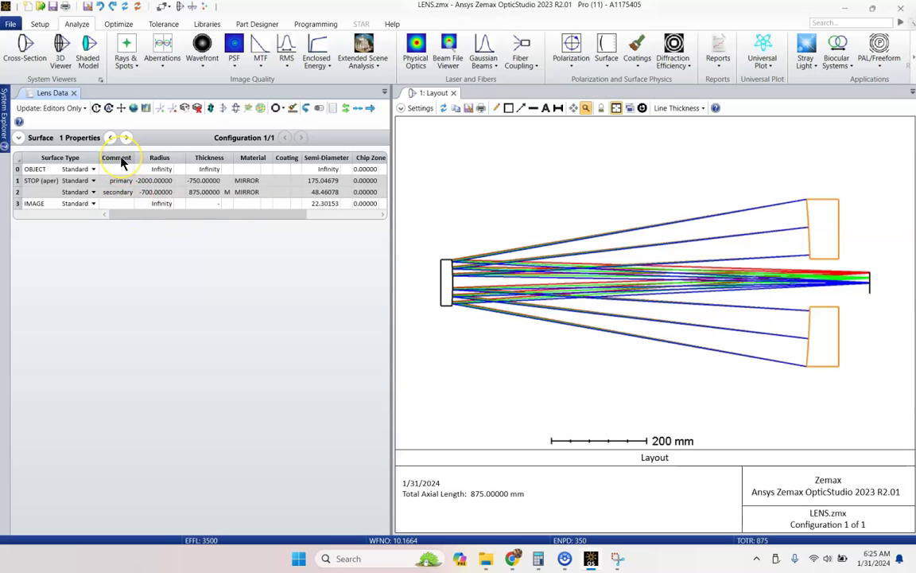
{"action": "left_click", "coordinate": [121, 161]}
{"action": "right_click", "coordinate": [121, 161]}
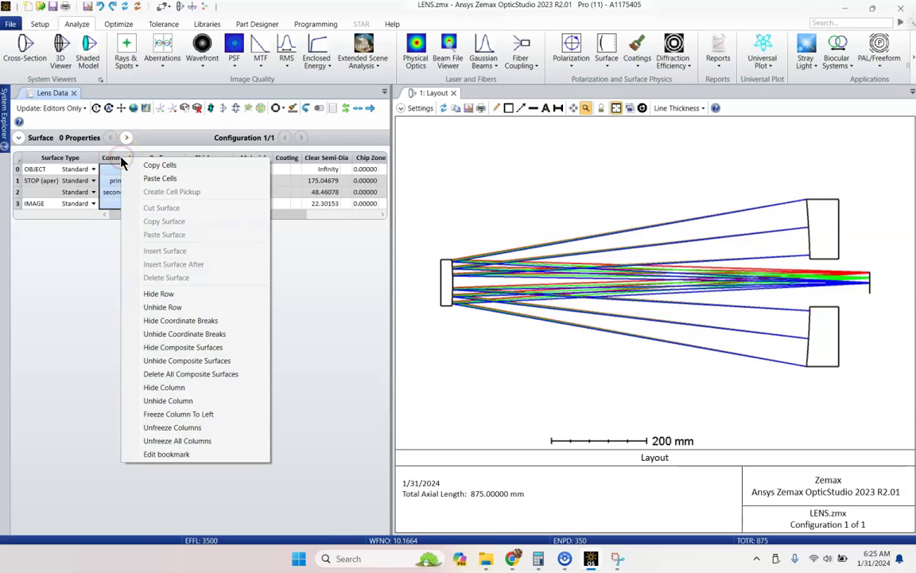
{"action": "left_click", "coordinate": [175, 415]}
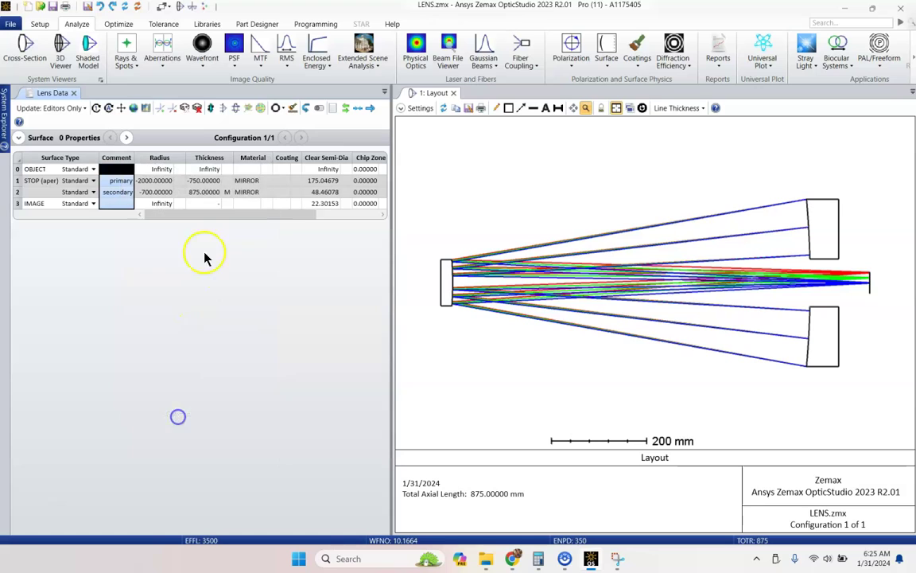
Step: Mark the primary and secondary mirrors' conic constants as optimization variables
{"action": "left_click", "coordinate": [210, 181]}
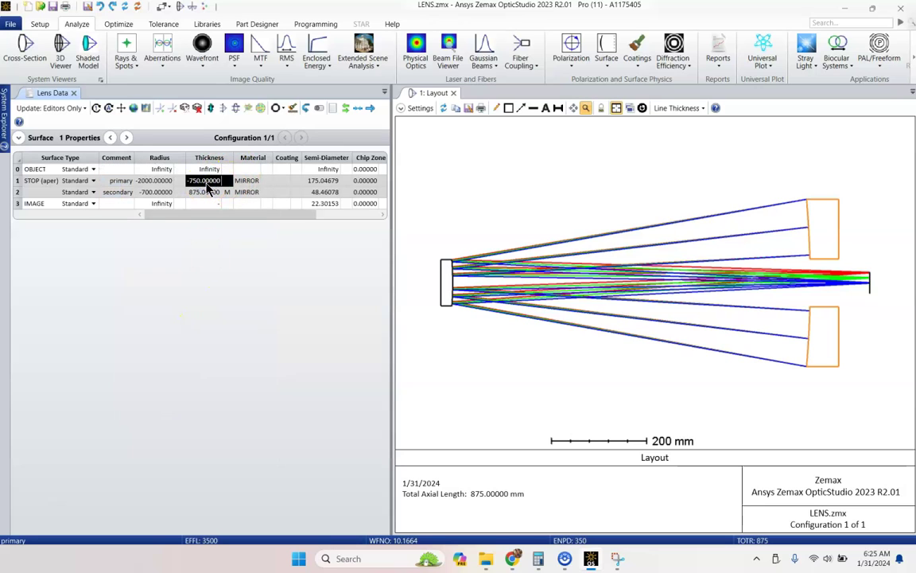
{"action": "key", "text": "Right"}
{"action": "key", "text": "Right"}
{"action": "key", "text": "Right"}
{"action": "key", "text": "Right"}
{"action": "key", "text": "Right"}
{"action": "key", "text": "Right"}
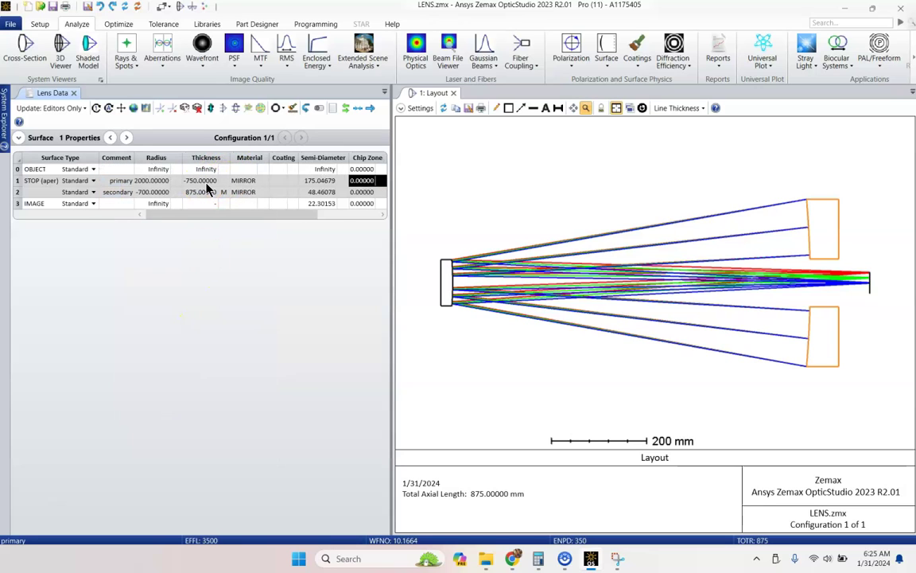
{"action": "key", "text": "Right"}
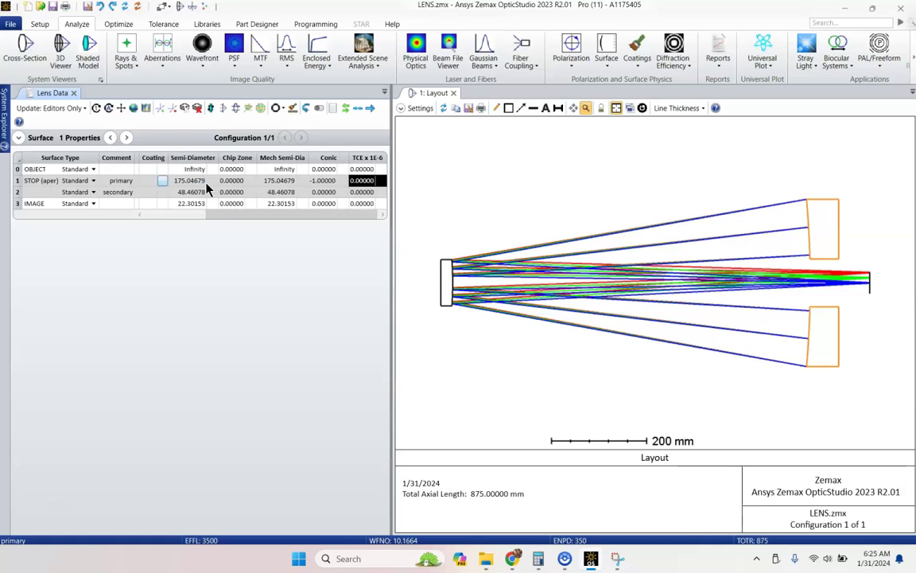
{"action": "key", "text": "Left"}
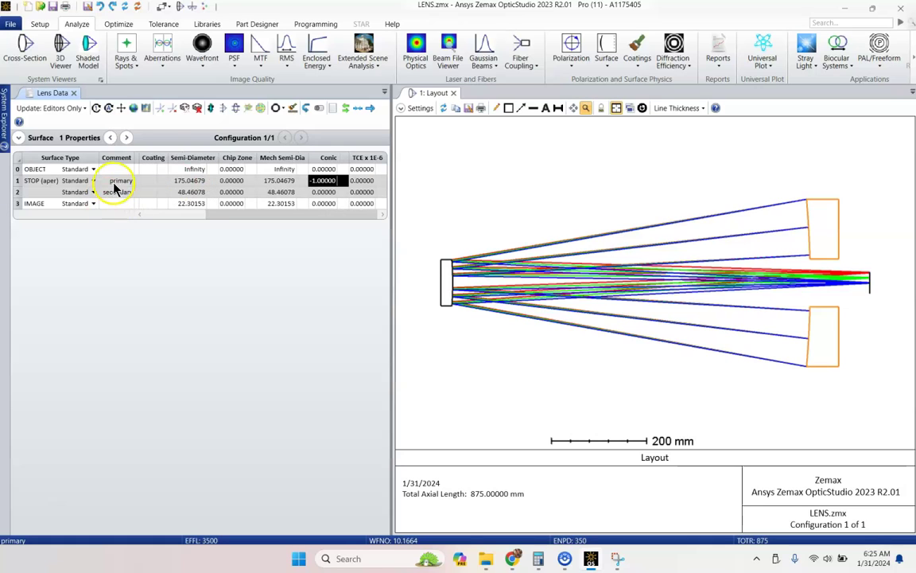
{"action": "left_click", "coordinate": [321, 194]}
{"action": "key", "text": "Up"}
{"action": "key", "text": "Down"}
{"action": "key", "text": "Up"}
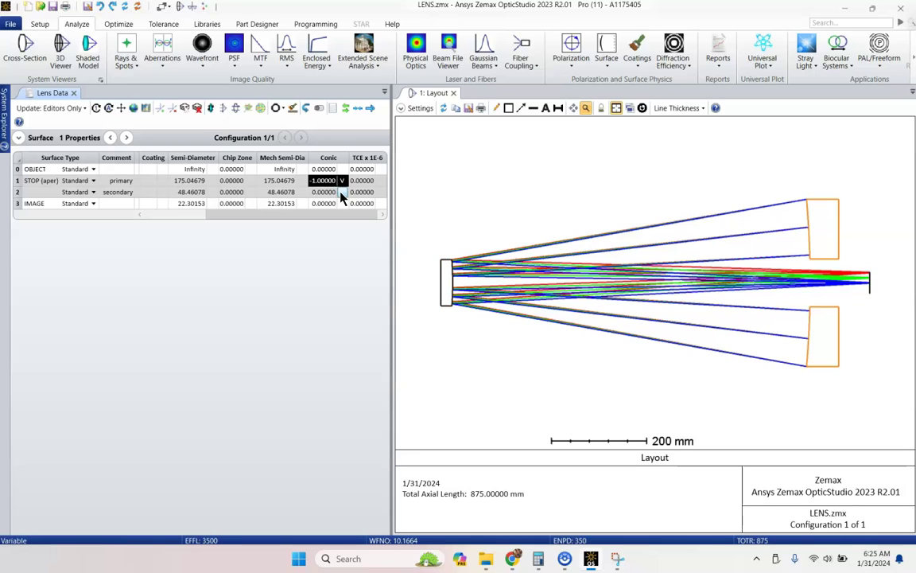
{"action": "key", "text": "Down"}
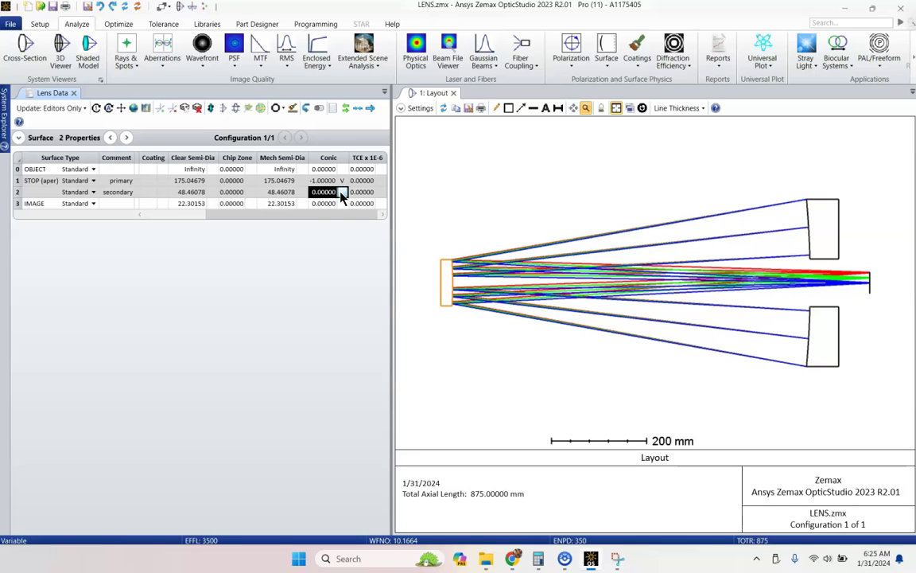
{"action": "left_click_drag", "start_coordinate": [318, 214], "coordinate": [96, 215]}
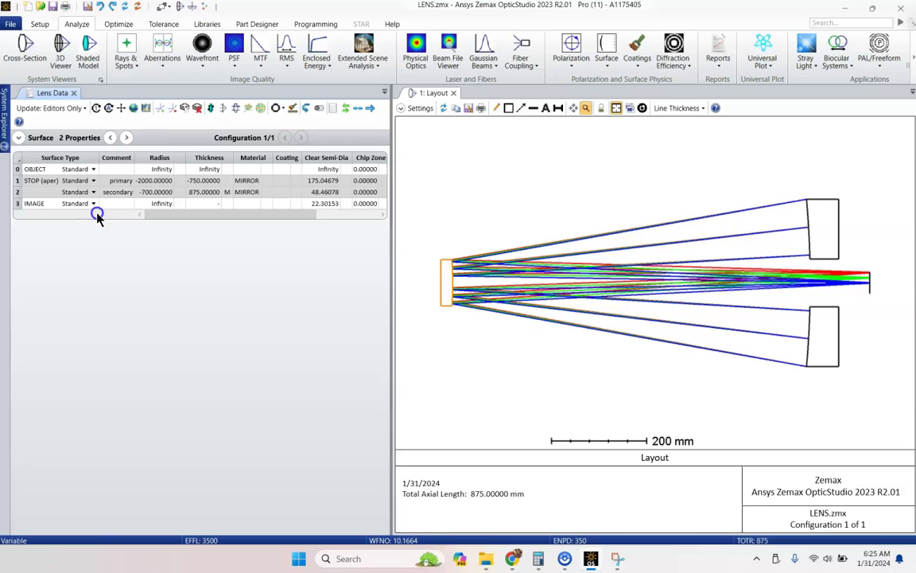
Step: Generate an RMS spot-centroid merit function with manufacturing-yield operands using the Optimization Wizard
{"action": "left_click", "coordinate": [121, 25]}
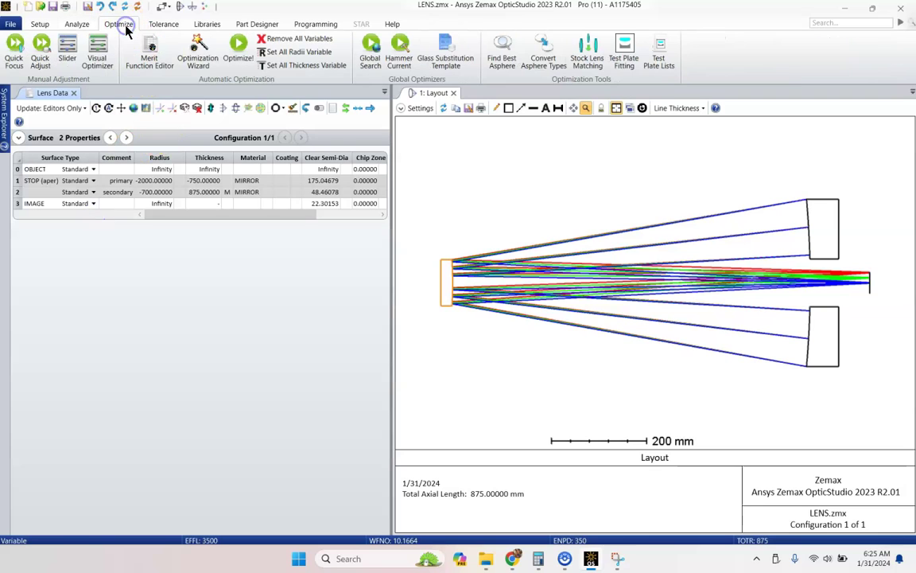
{"action": "left_click", "coordinate": [158, 62]}
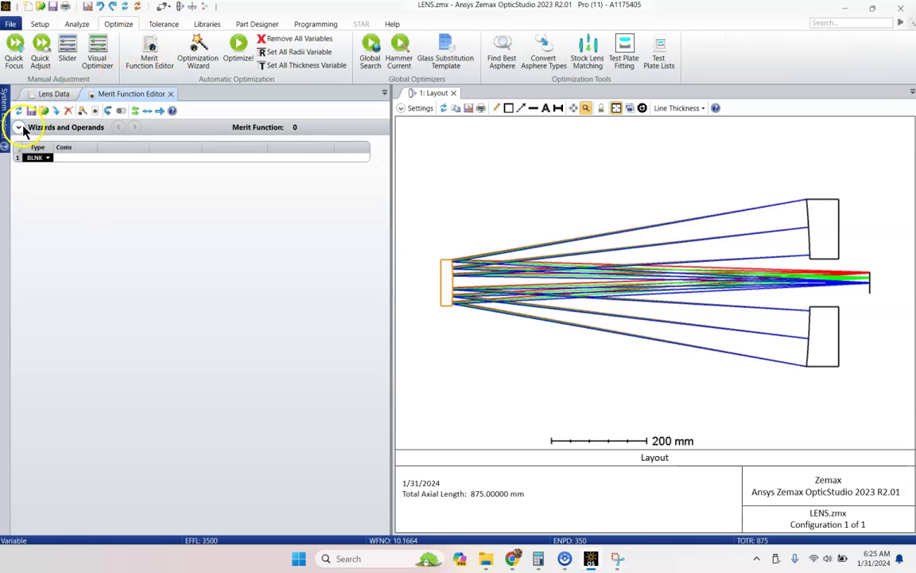
{"action": "left_click", "coordinate": [19, 127]}
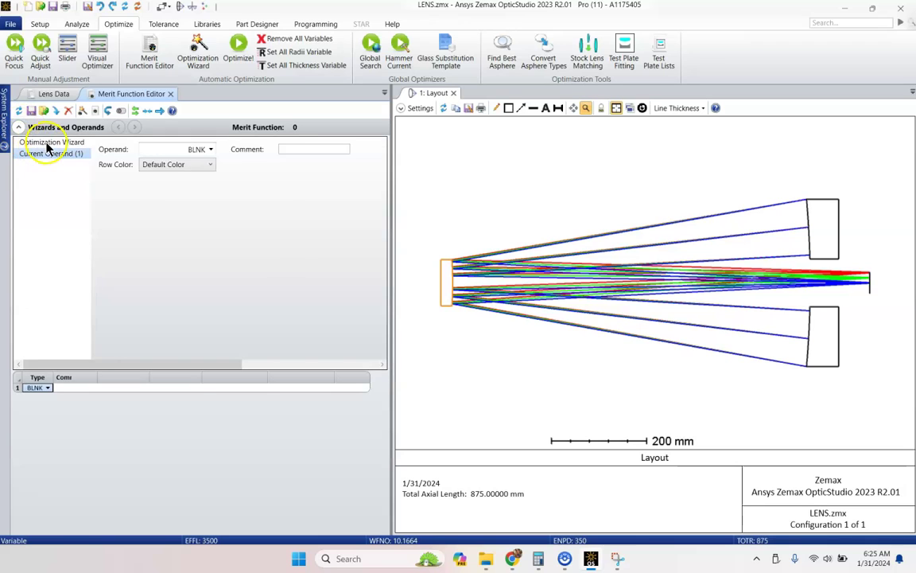
{"action": "left_click", "coordinate": [48, 143]}
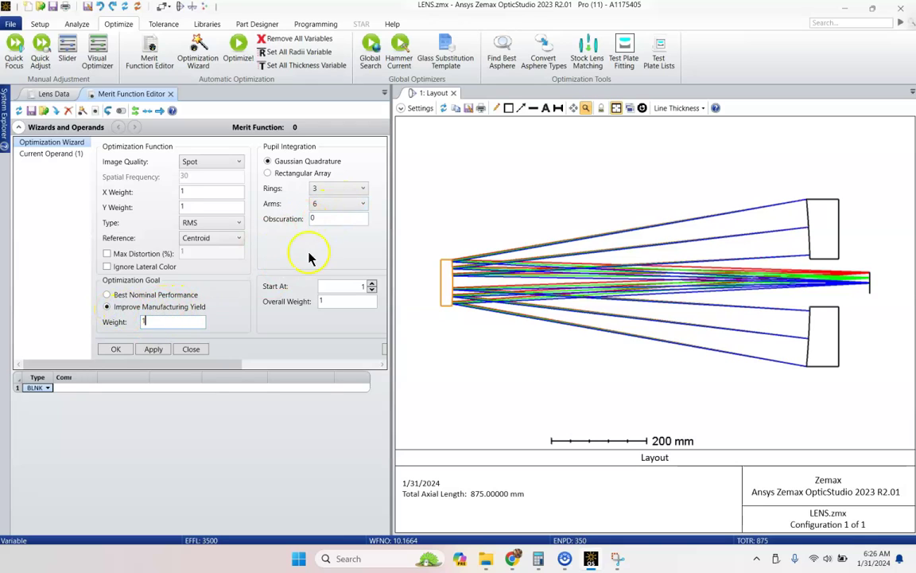
{"action": "left_click", "coordinate": [151, 350]}
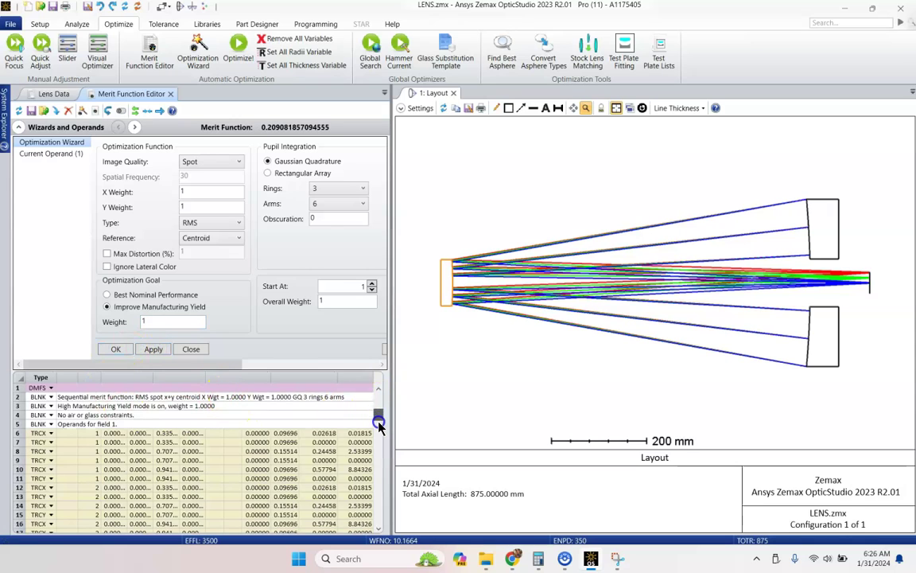
Step: Review the generated operands, with the merit value at about 0.209
{"action": "scroll", "coordinate": [379, 429], "scroll_direction": "down", "scroll_amount": 20}
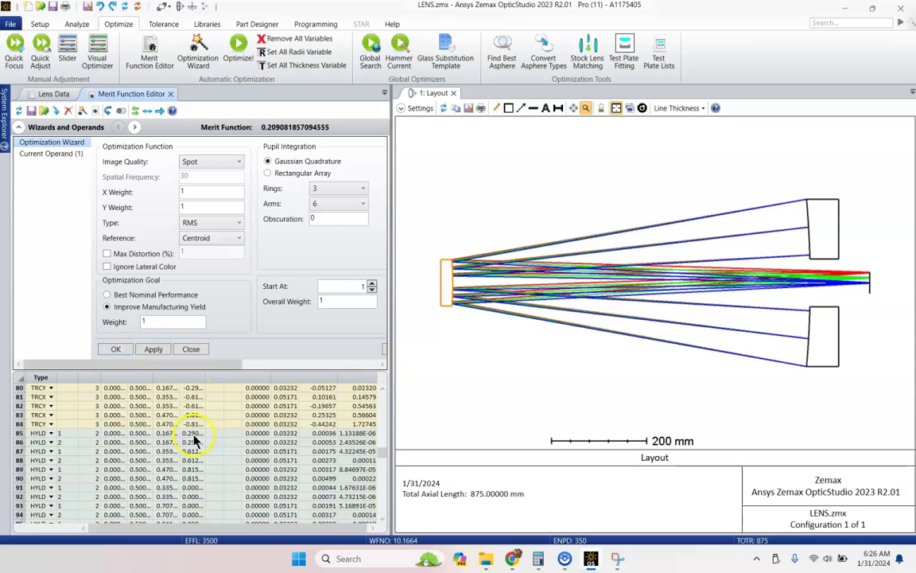
{"action": "scroll", "coordinate": [193, 440], "scroll_direction": "down", "scroll_amount": 3}
{"action": "left_click", "coordinate": [44, 406]}
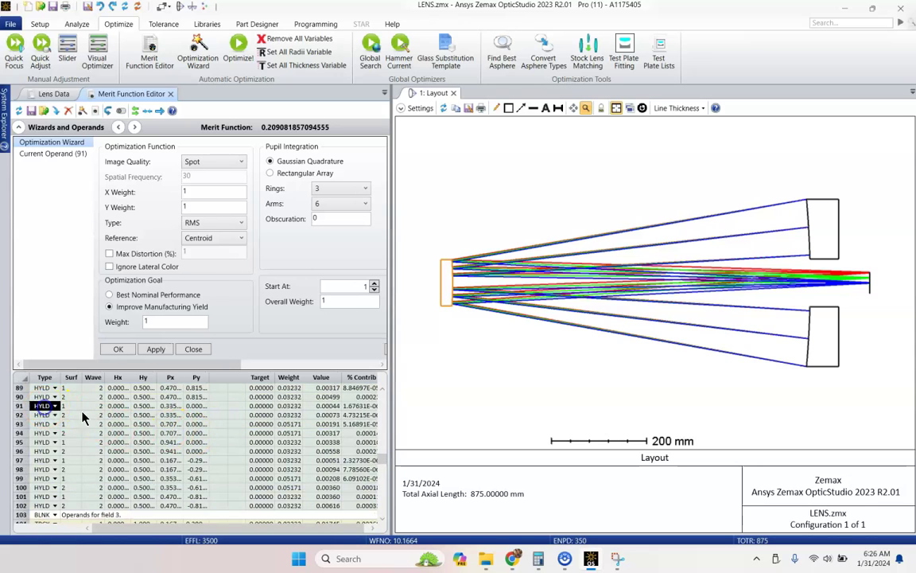
{"action": "left_click", "coordinate": [195, 415]}
{"action": "scroll", "coordinate": [197, 420], "scroll_direction": "up", "scroll_amount": 2}
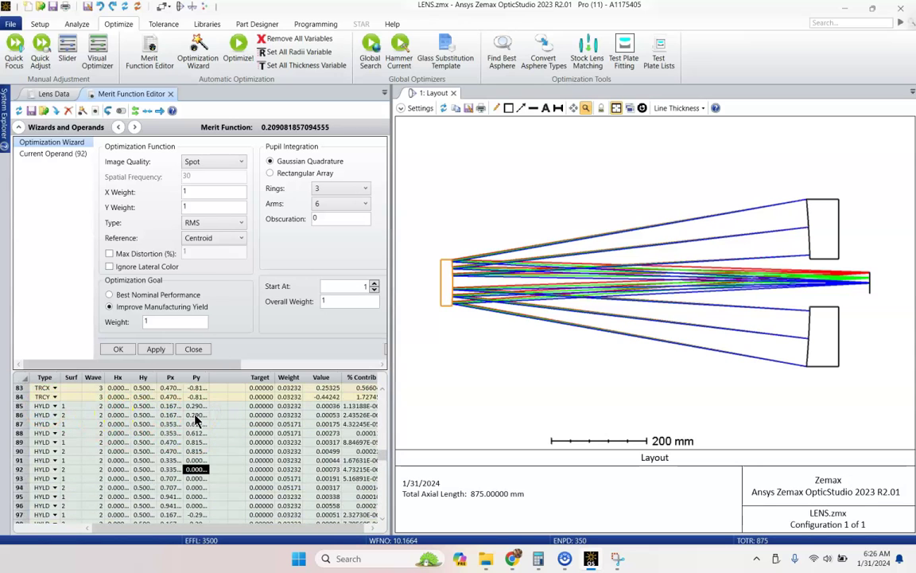
{"action": "left_click", "coordinate": [169, 407]}
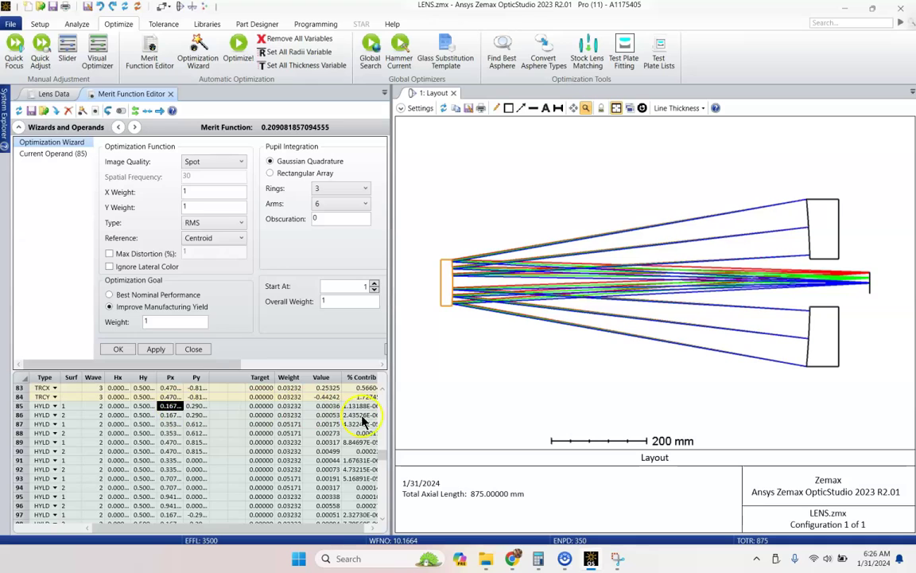
{"action": "left_click_drag", "start_coordinate": [381, 460], "coordinate": [381, 390]}
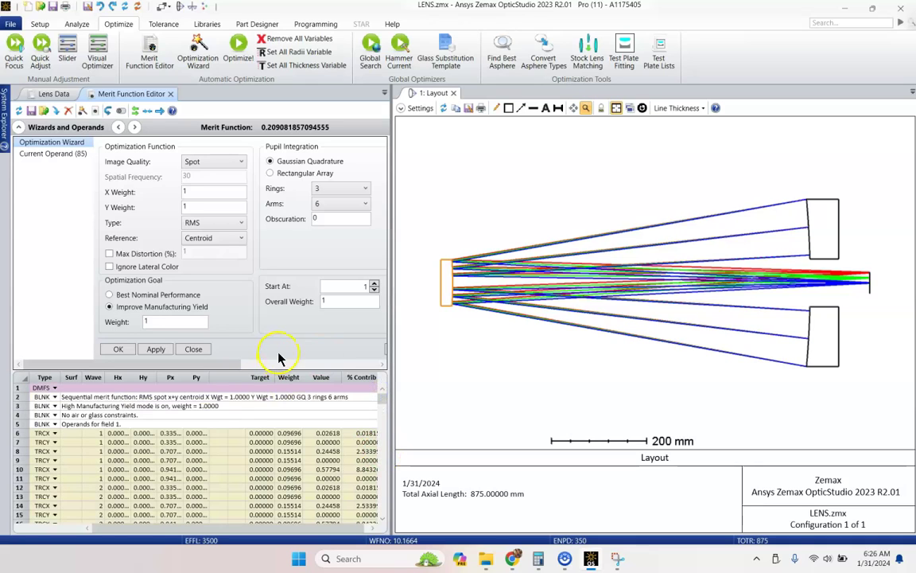
{"action": "left_click", "coordinate": [169, 387]}
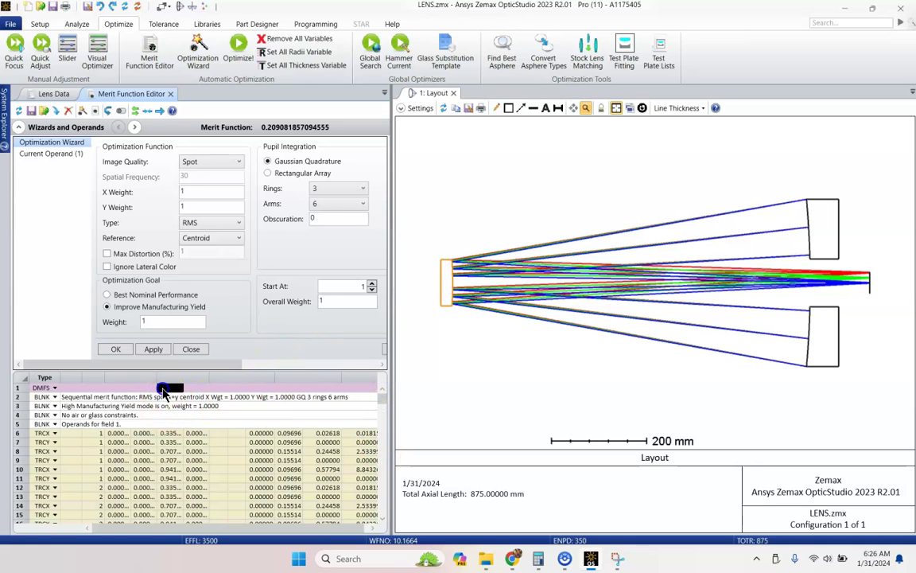
{"action": "left_click", "coordinate": [46, 387]}
{"action": "left_click", "coordinate": [70, 387]}
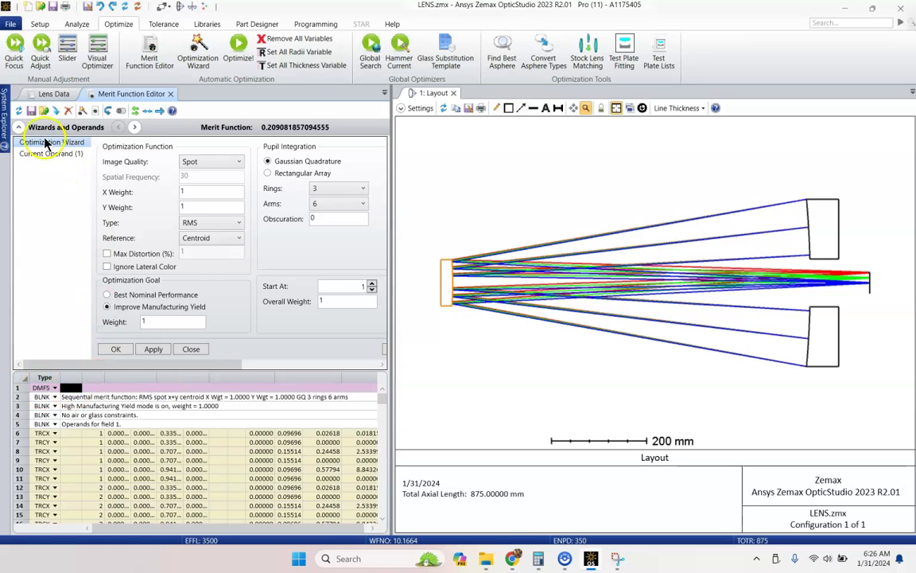
{"action": "left_click", "coordinate": [20, 128]}
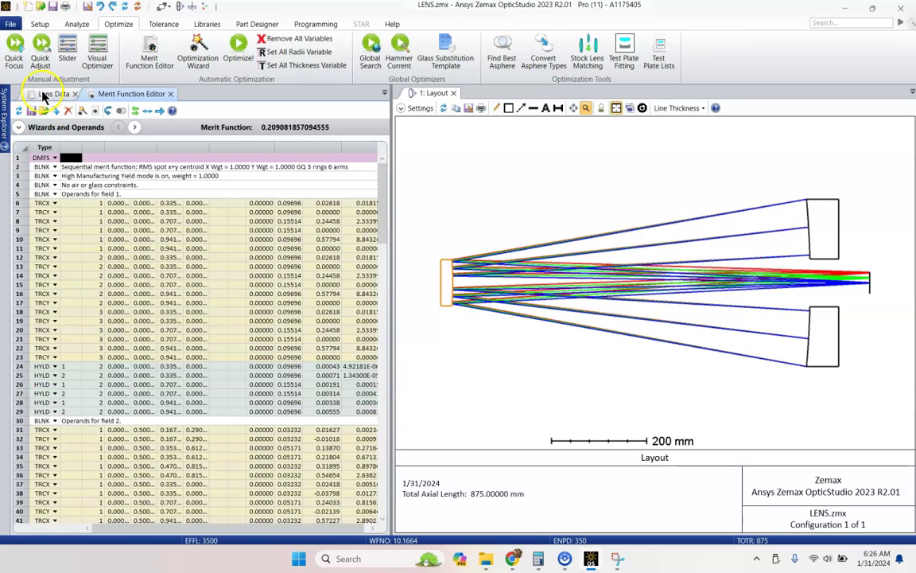
Step: Back in Lens Data, check that both mirror conics are marked variable
{"action": "left_click", "coordinate": [48, 93]}
{"action": "left_click", "coordinate": [204, 195]}
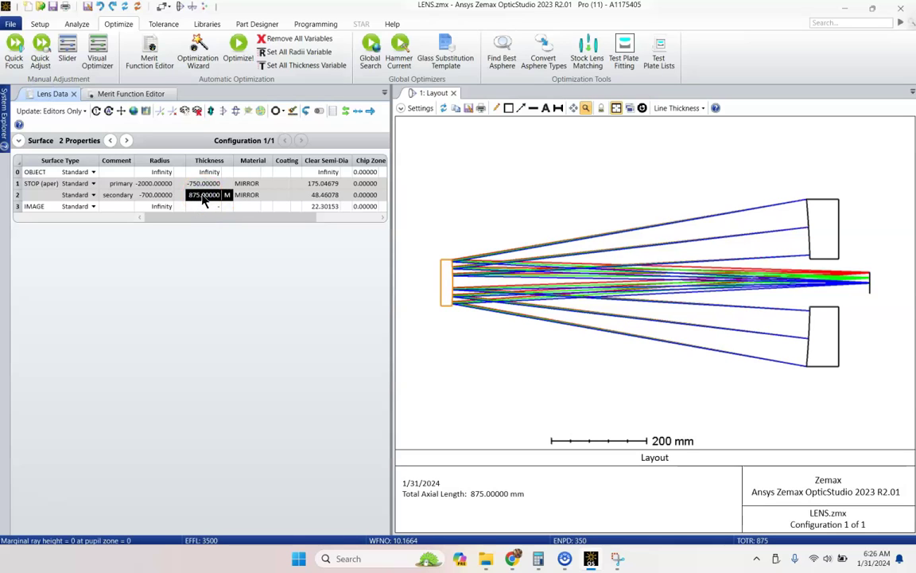
{"action": "key", "text": "Right"}
{"action": "key", "text": "Right"}
{"action": "key", "text": "Right"}
{"action": "key", "text": "Right"}
{"action": "key", "text": "Right"}
{"action": "key", "text": "Right"}
{"action": "key", "text": "Left"}
{"action": "key", "text": "Left"}
{"action": "key", "text": "Left"}
{"action": "key", "text": "Left"}
{"action": "key", "text": "Left"}
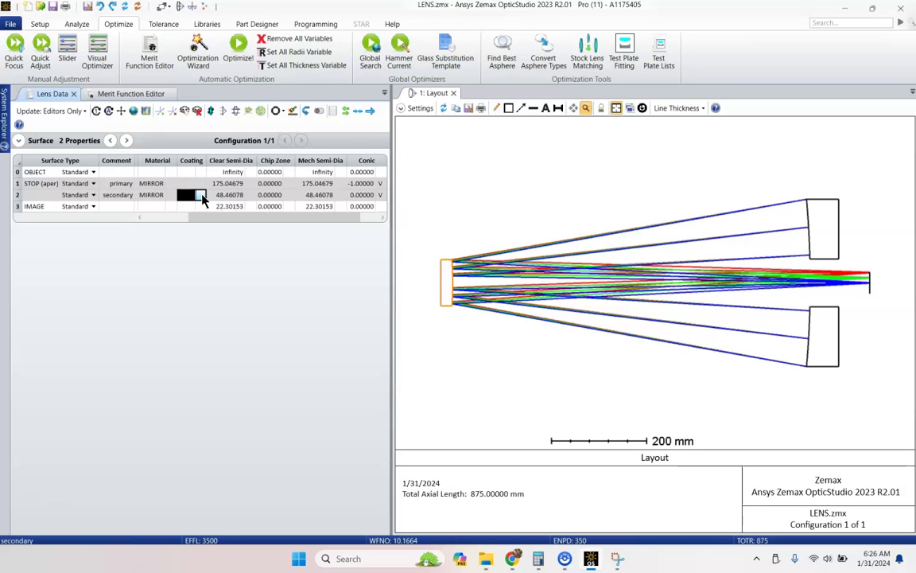
{"action": "key", "text": "Right"}
{"action": "key", "text": "Right"}
{"action": "key", "text": "Right"}
{"action": "key", "text": "Right"}
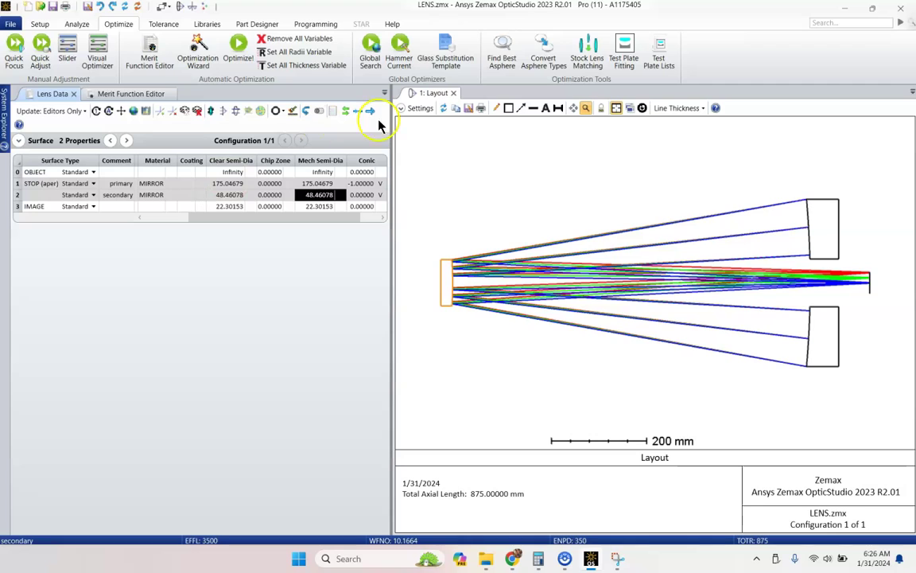
{"action": "left_click", "coordinate": [367, 160]}
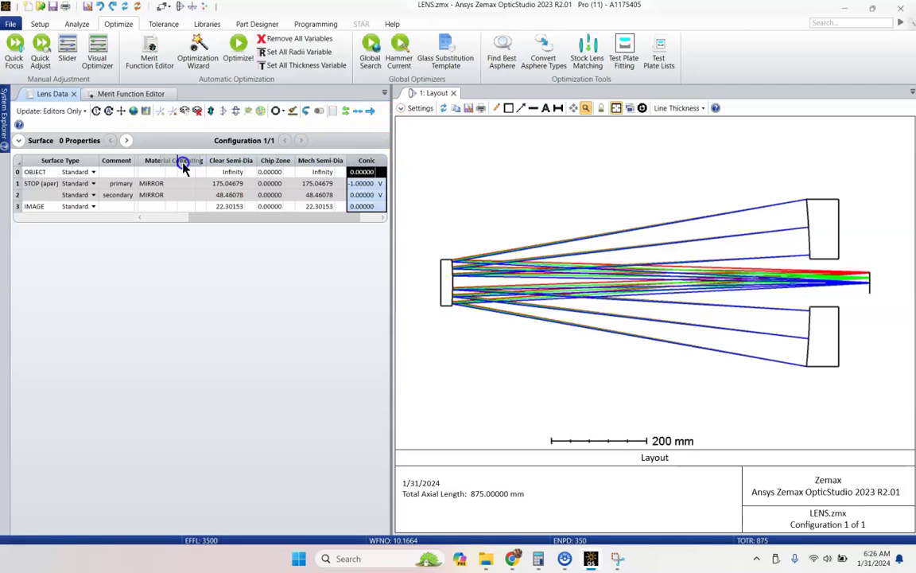
{"action": "left_click", "coordinate": [66, 215]}
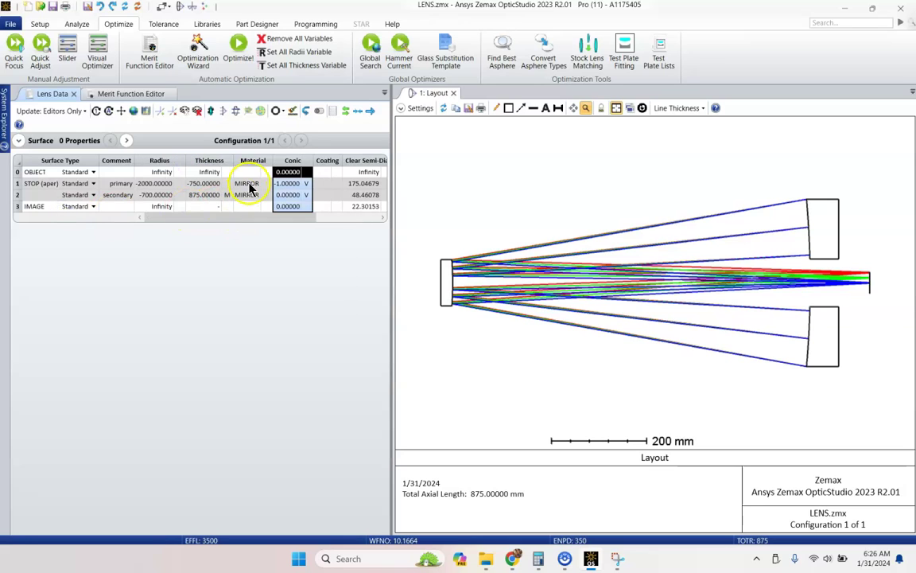
{"action": "left_click", "coordinate": [249, 183]}
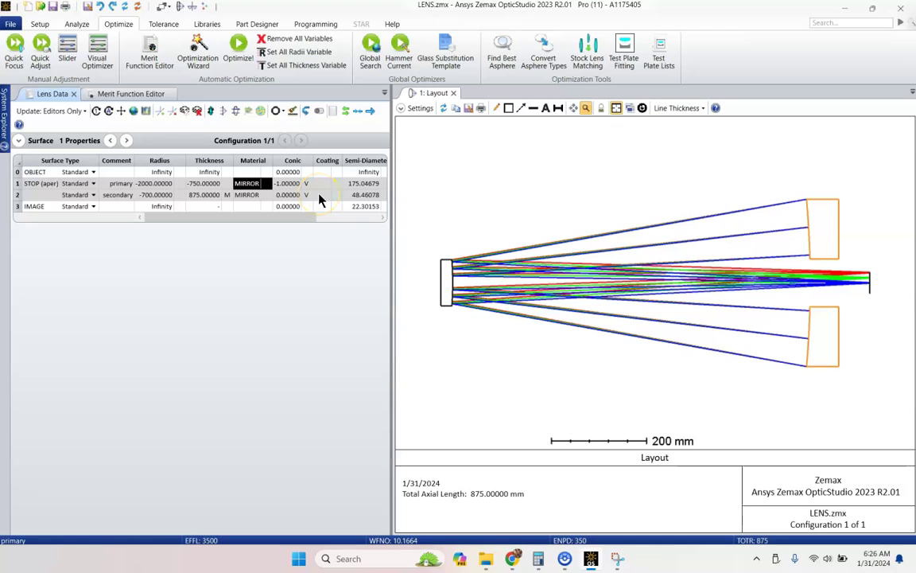
{"action": "key", "text": "ctrl+F12"}
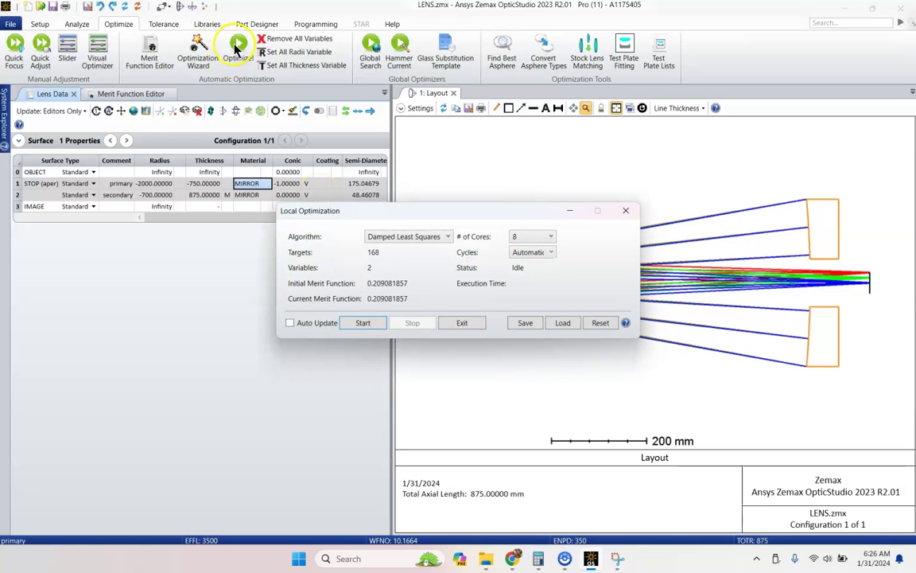
{"action": "left_click", "coordinate": [364, 326]}
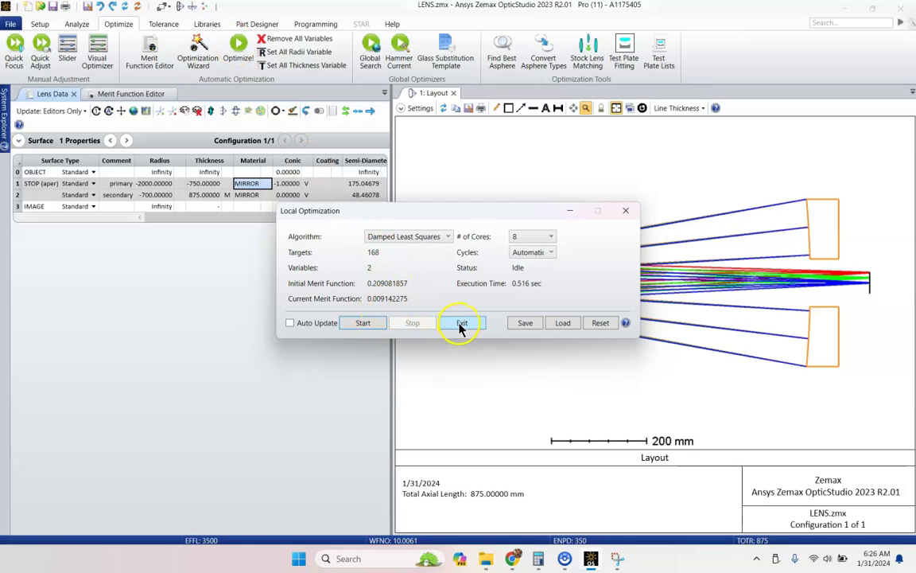
{"action": "left_click", "coordinate": [461, 324]}
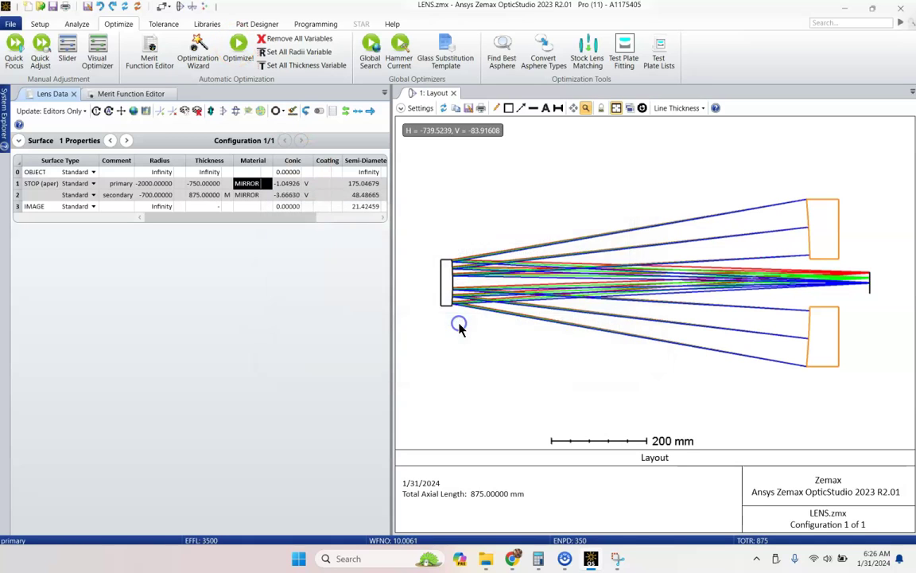
{"action": "left_click", "coordinate": [291, 185]}
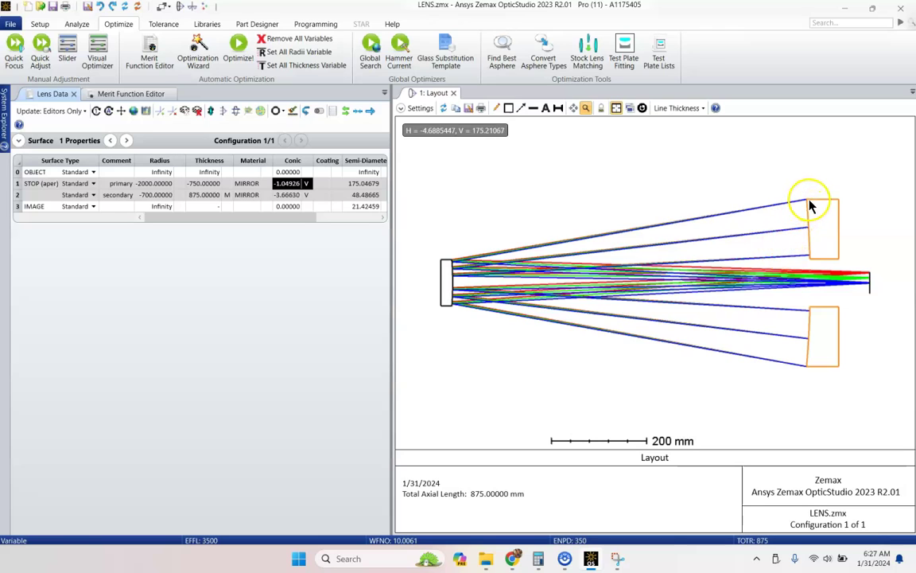
{"action": "left_click", "coordinate": [282, 196]}
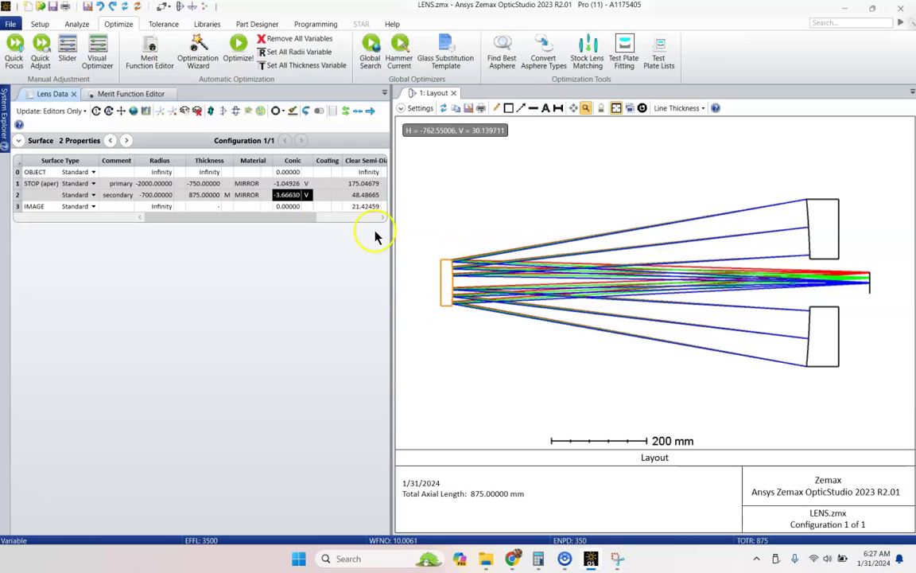
{"action": "left_click", "coordinate": [286, 183]}
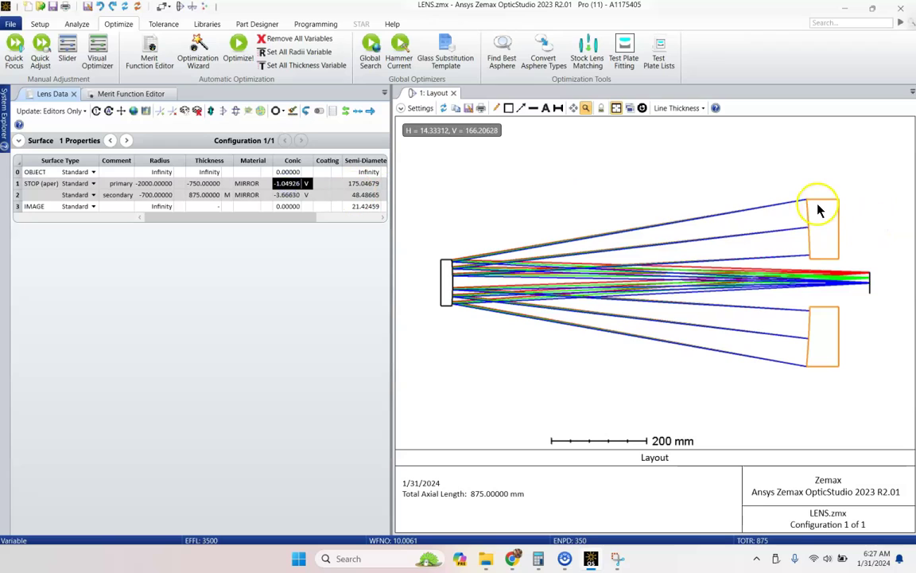
{"action": "left_click", "coordinate": [287, 194]}
{"action": "left_click", "coordinate": [286, 183]}
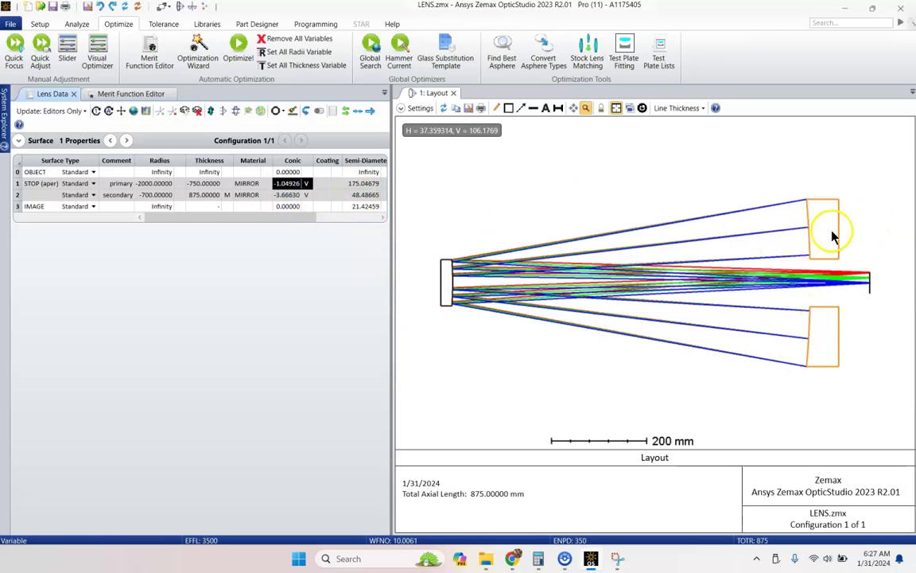
{"action": "left_click", "coordinate": [288, 195]}
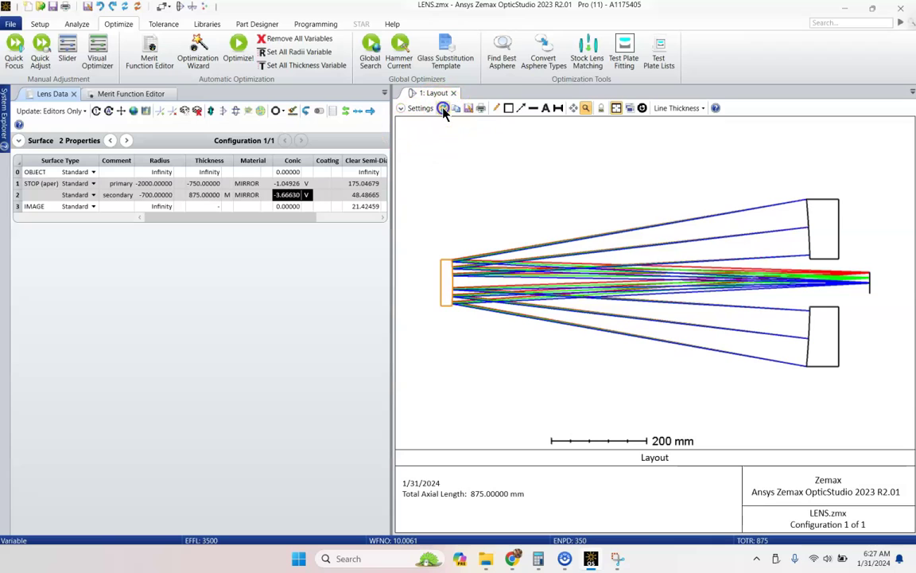
Step: Open a Standard Spot Diagram and turn on Show Airy Disk in its settings
{"action": "left_click", "coordinate": [70, 26]}
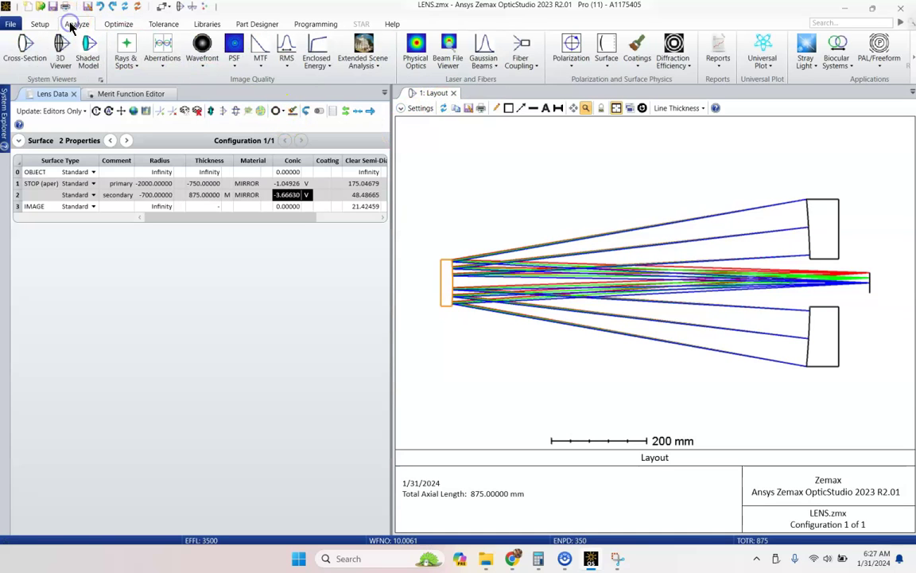
{"action": "left_click", "coordinate": [126, 61]}
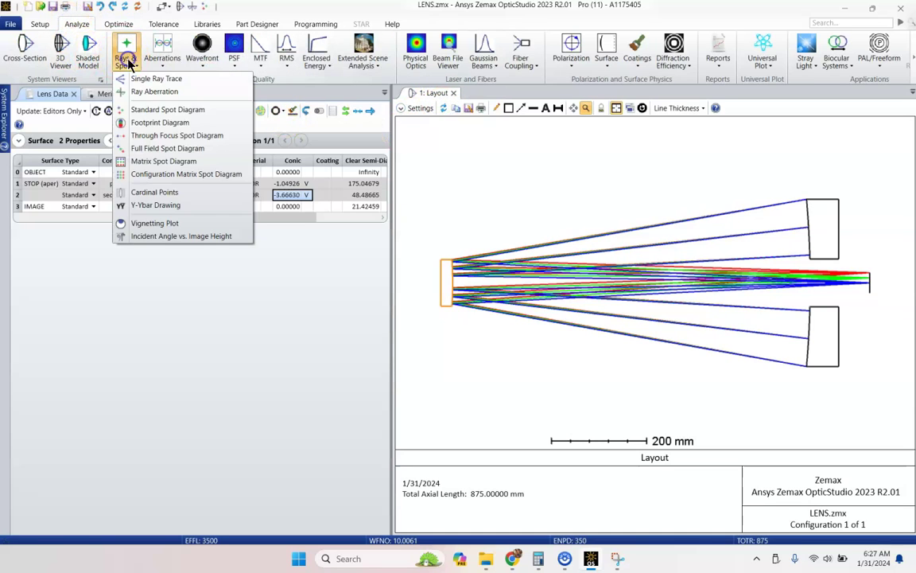
{"action": "left_click", "coordinate": [151, 110]}
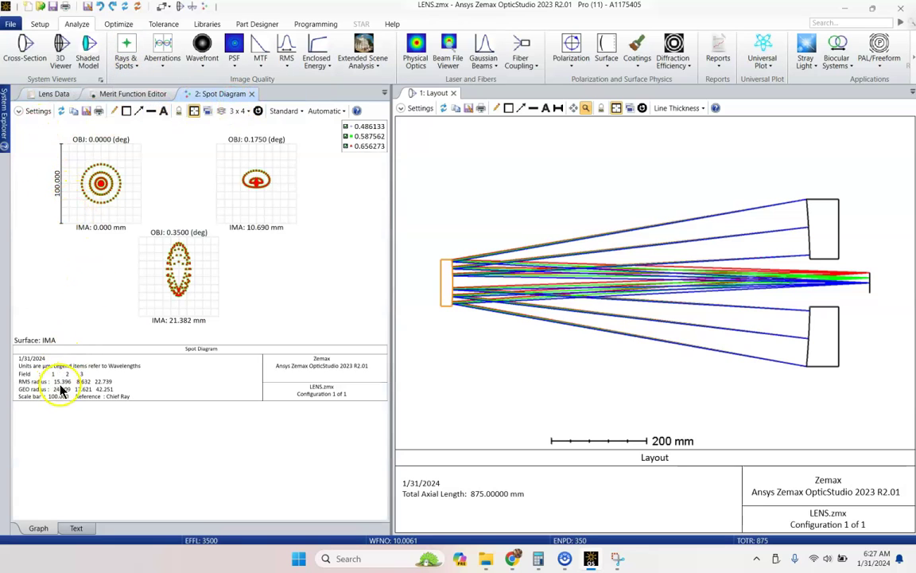
{"action": "left_click", "coordinate": [20, 112]}
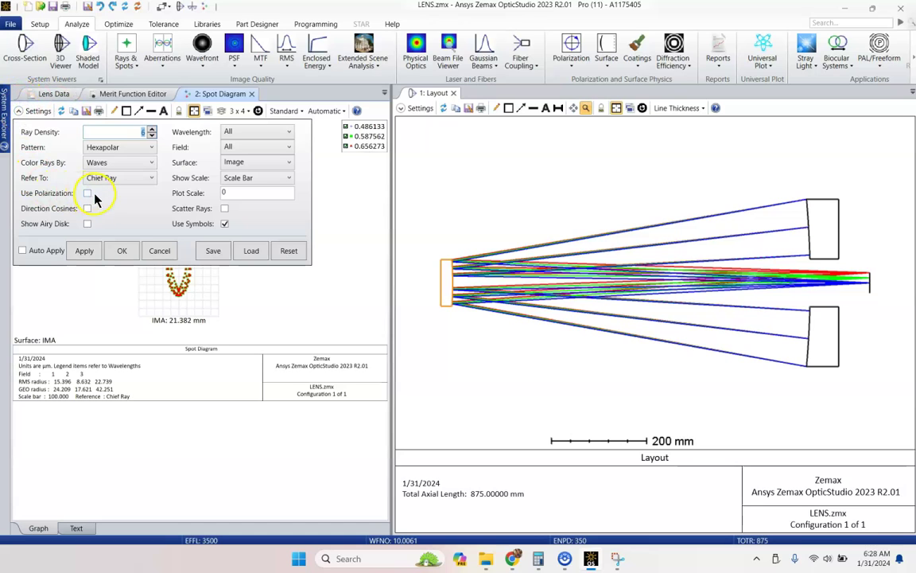
{"action": "left_click", "coordinate": [88, 225]}
{"action": "left_click", "coordinate": [120, 251]}
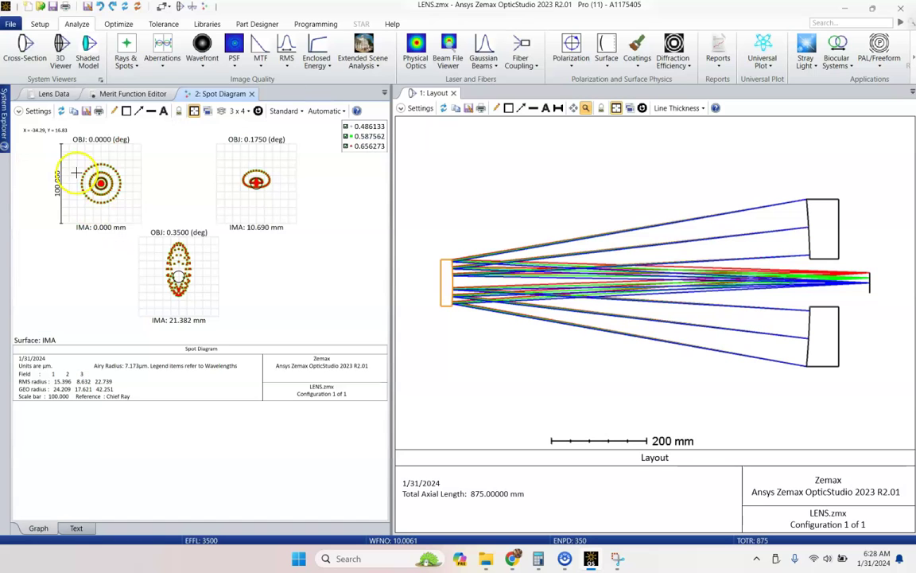
Step: Zoom into the on-axis spot, then restore the full three-field spot diagram view
{"action": "left_click", "coordinate": [60, 111]}
{"action": "left_click", "coordinate": [100, 184]}
{"action": "scroll", "coordinate": [100, 184], "scroll_direction": "up", "scroll_amount": 6}
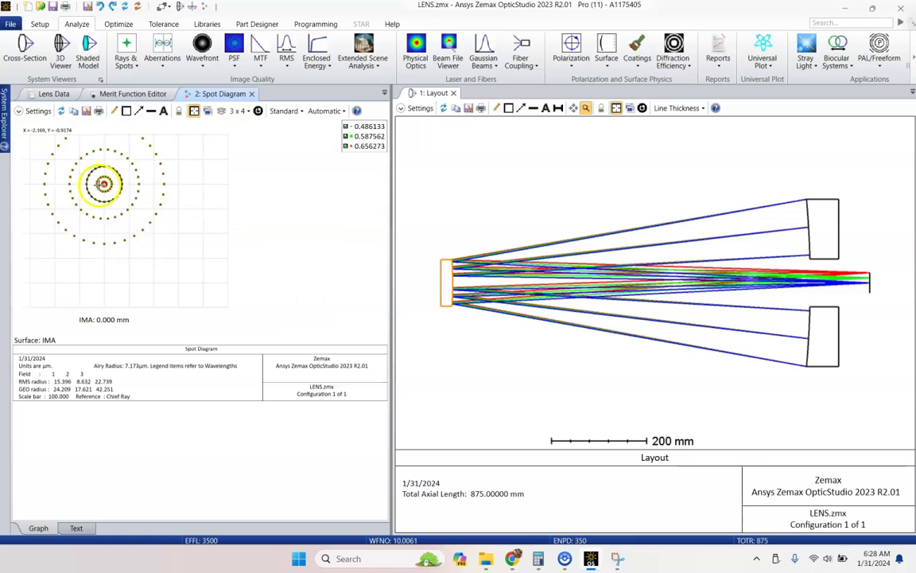
{"action": "scroll", "coordinate": [104, 179], "scroll_direction": "down", "scroll_amount": 2}
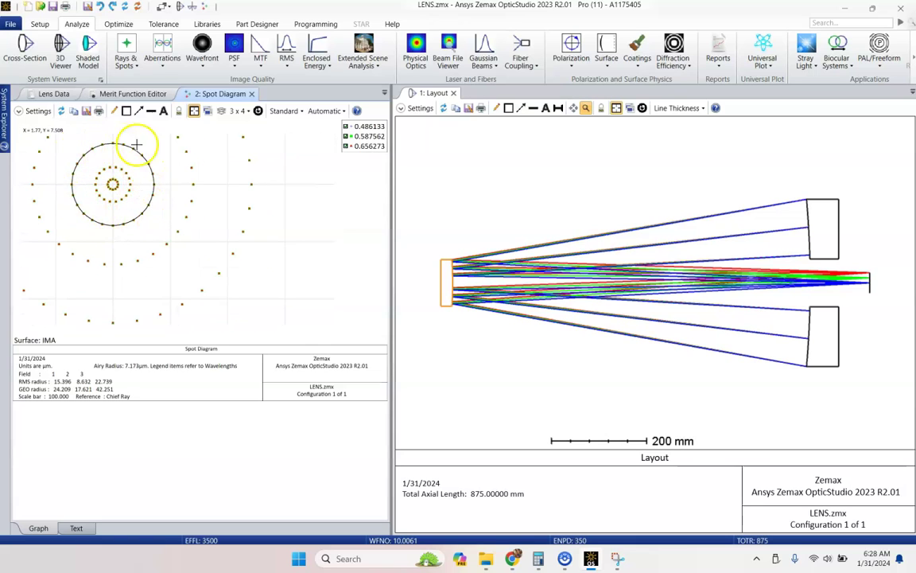
{"action": "left_click", "coordinate": [257, 110]}
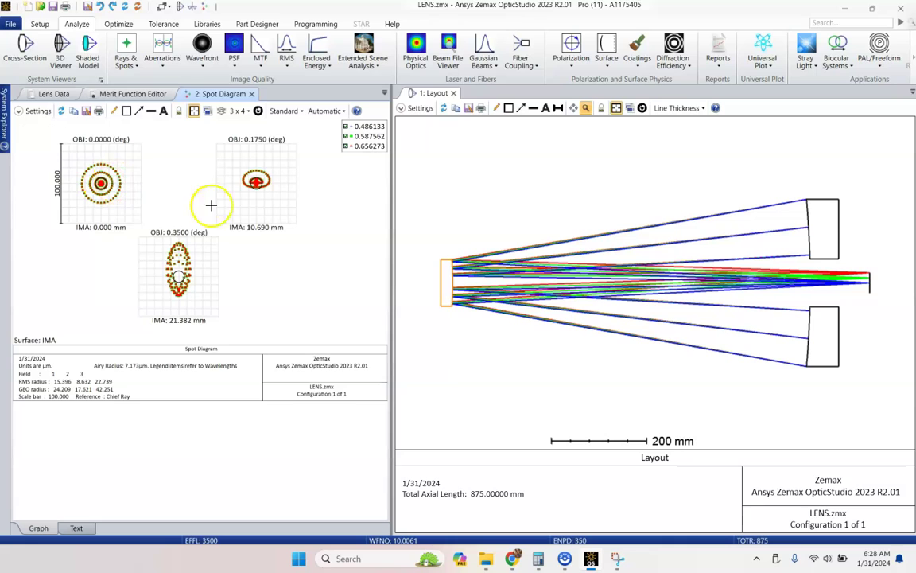
{"action": "scroll", "coordinate": [269, 176], "scroll_direction": "up", "scroll_amount": 5}
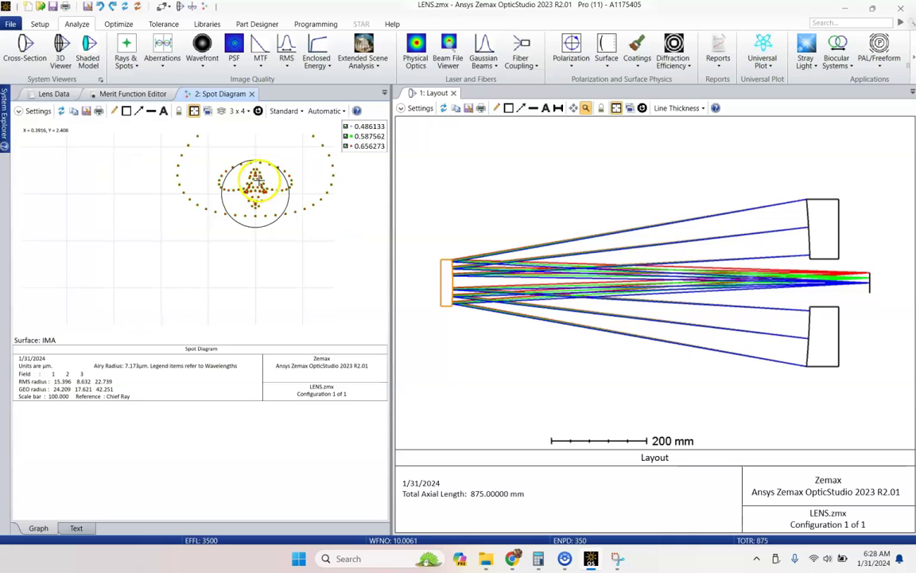
{"action": "left_click", "coordinate": [258, 112]}
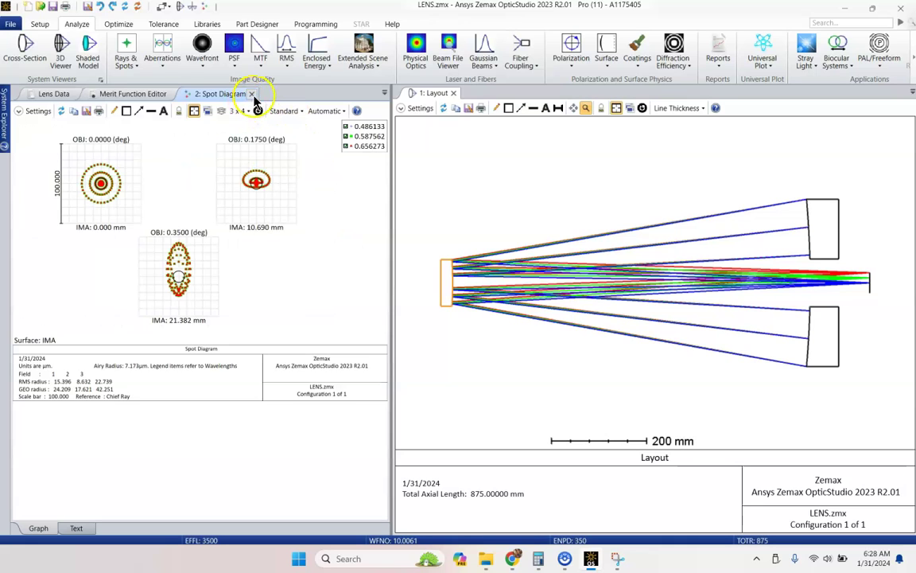
Step: Close the spot diagram and insert two Standard surfaces before the image
{"action": "left_click", "coordinate": [253, 94]}
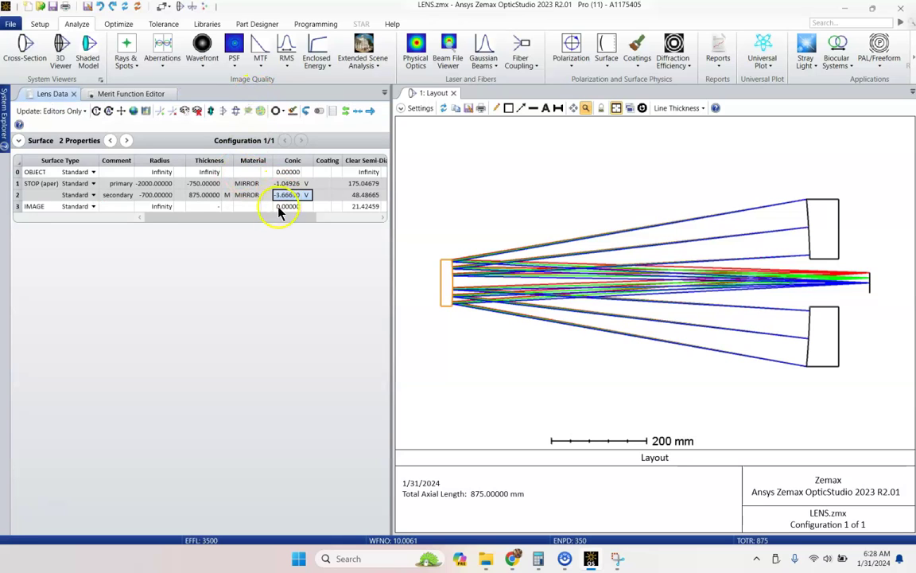
{"action": "left_click", "coordinate": [205, 207]}
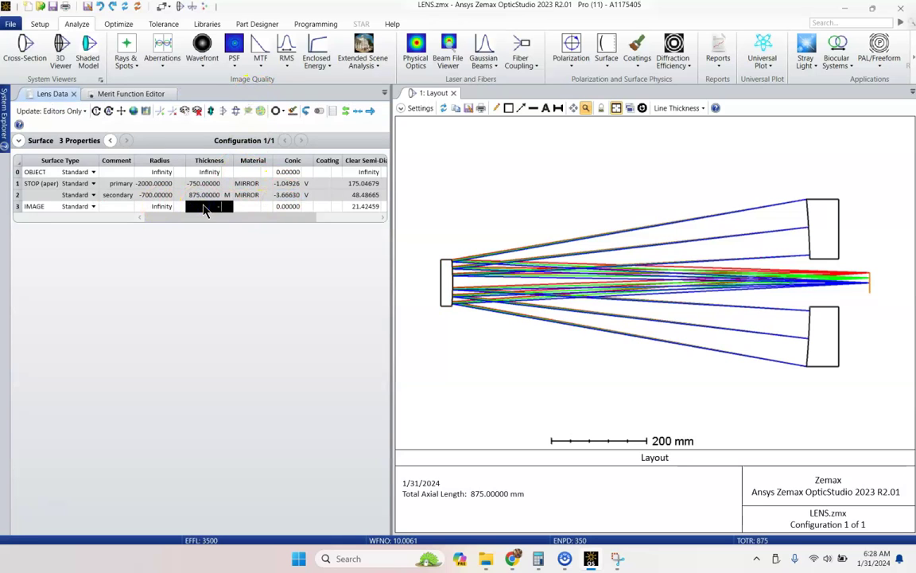
{"action": "key", "text": "Insert"}
{"action": "key", "text": "Right"}
{"action": "key", "text": "Right"}
{"action": "key", "text": "Left"}
{"action": "key", "text": "Left"}
{"action": "type", "text": "eve"}
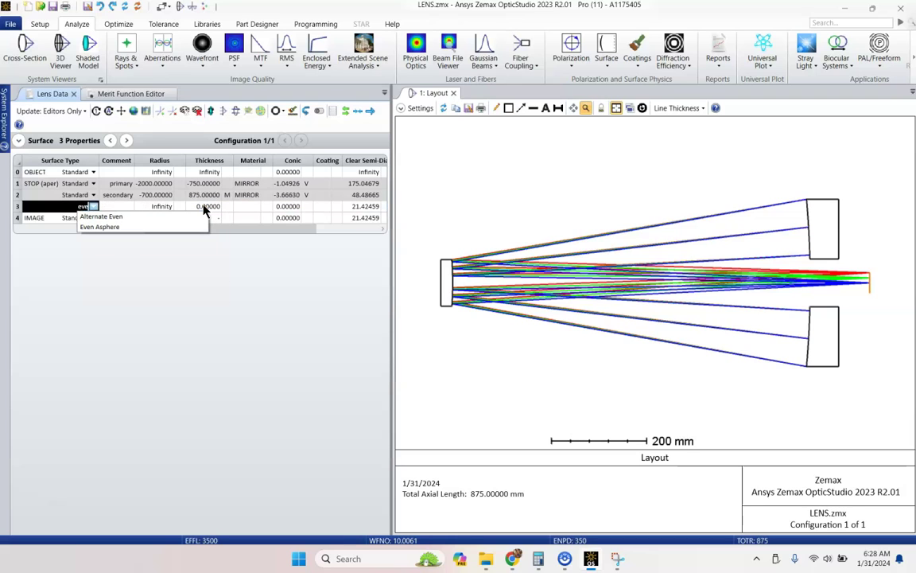
{"action": "left_click", "coordinate": [111, 228]}
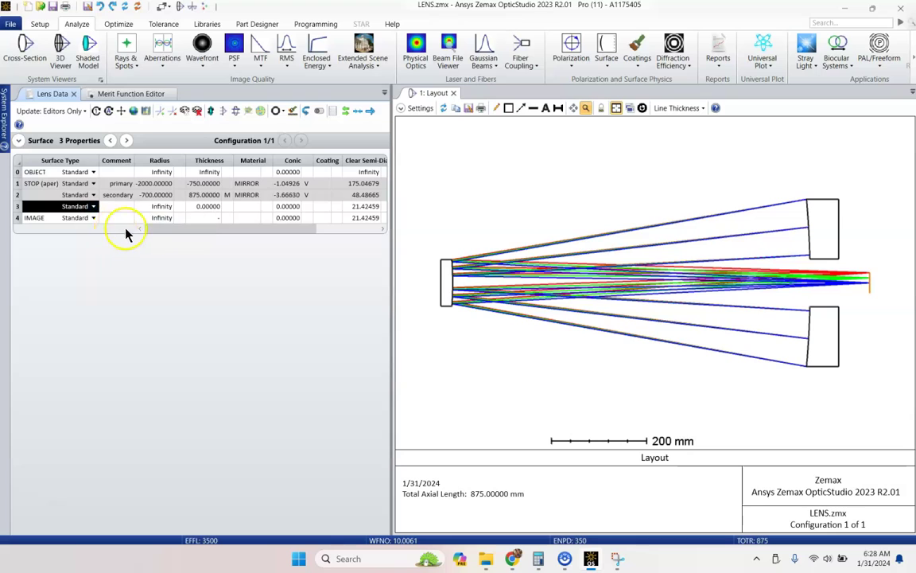
{"action": "left_click", "coordinate": [207, 208]}
{"action": "key", "text": "Insert"}
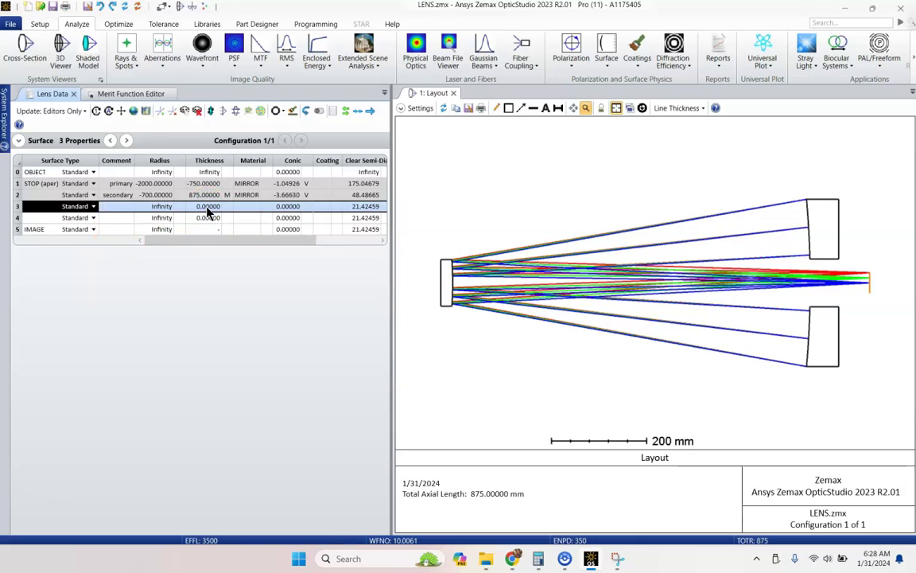
Step: Change the secondary mirror's thickness solve from M to Fixed
{"action": "left_click", "coordinate": [207, 208]}
{"action": "key", "text": "Up"}
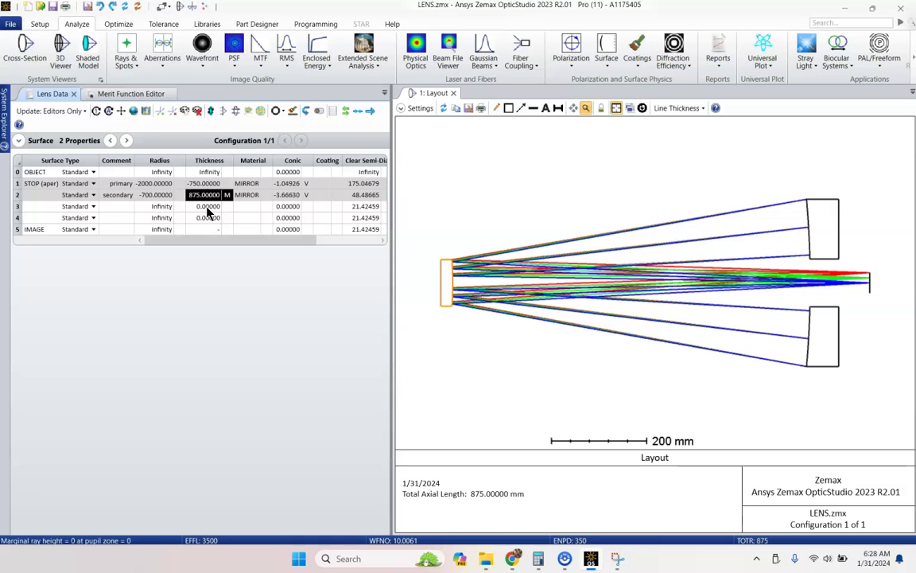
{"action": "left_click", "coordinate": [228, 194]}
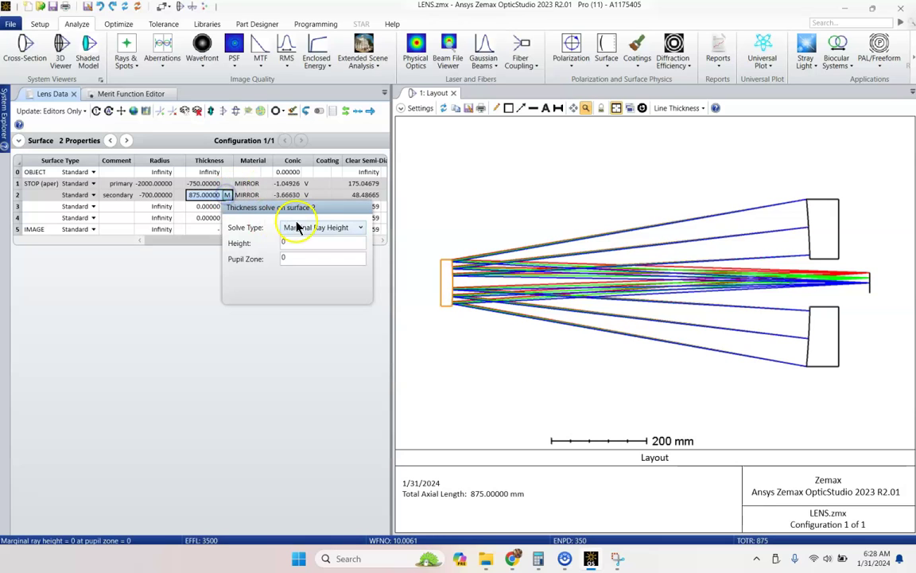
{"action": "left_click", "coordinate": [302, 228]}
{"action": "left_click", "coordinate": [294, 240]}
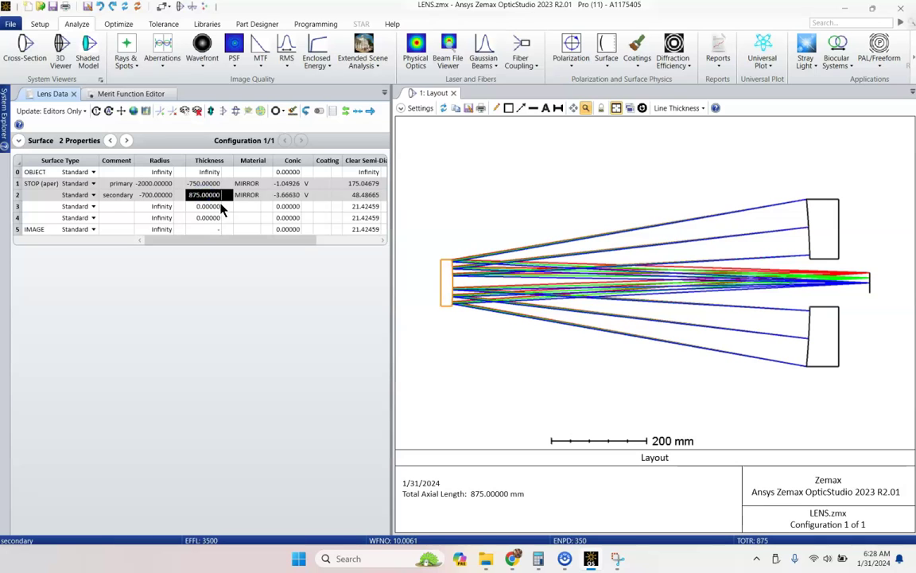
{"action": "type", "text": "-25"}
Step: Keep the secondary at 850, add another surface before the image, and give surface 5 a 20 mm thickness
{"action": "key", "text": "Return"}
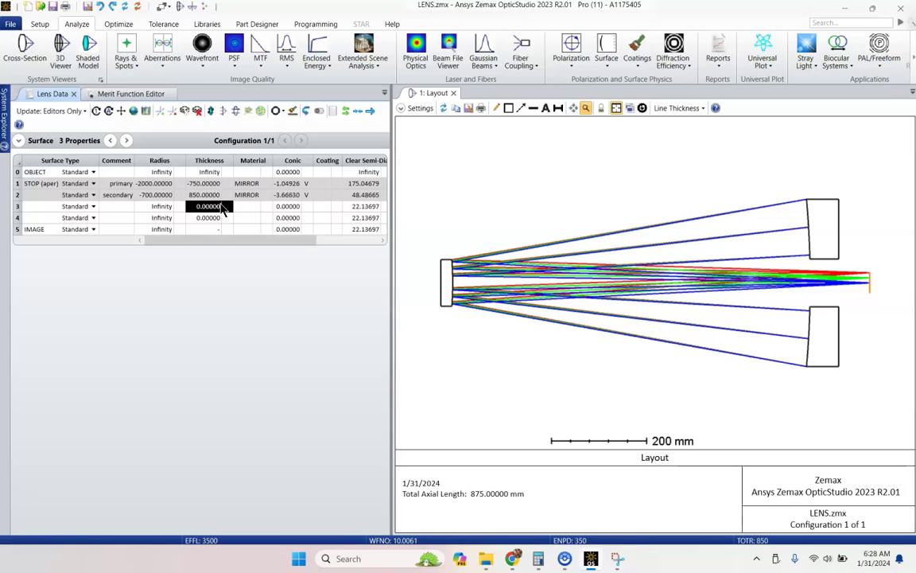
{"action": "key", "text": "Down"}
{"action": "key", "text": "Down"}
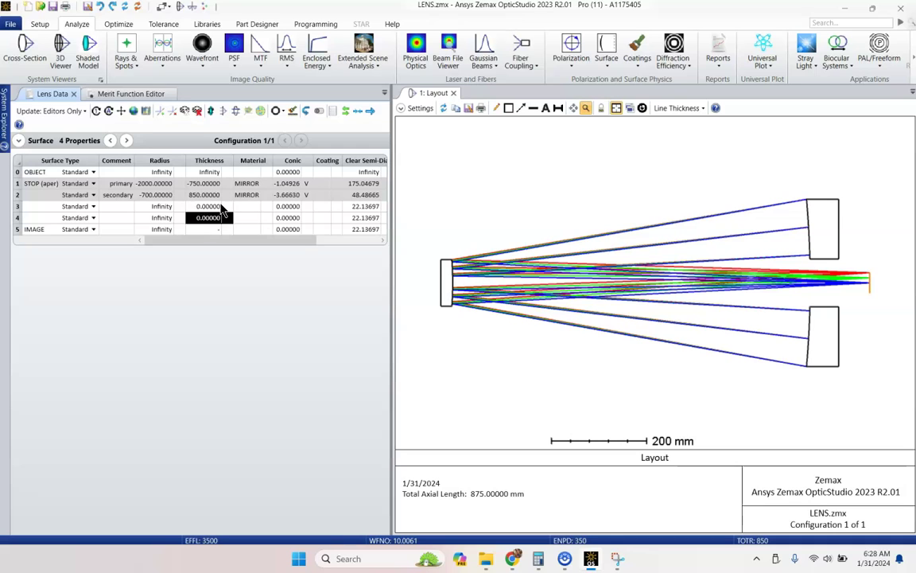
{"action": "key", "text": "Insert"}
{"action": "key", "text": "Right"}
{"action": "key", "text": "Right"}
{"action": "key", "text": "Right"}
{"action": "key", "text": "Right"}
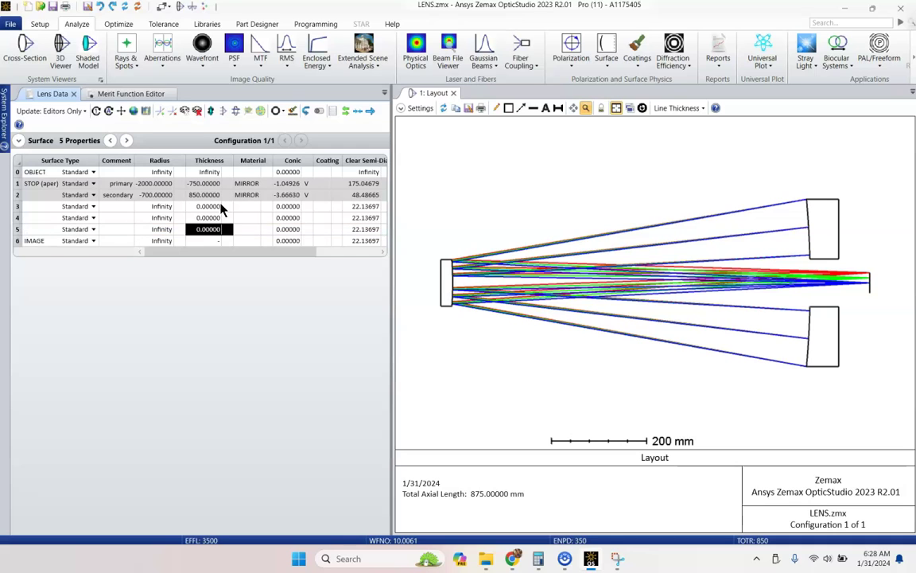
{"action": "key", "text": "Left"}
{"action": "type", "text": "17"}
{"action": "key", "text": "Return"}
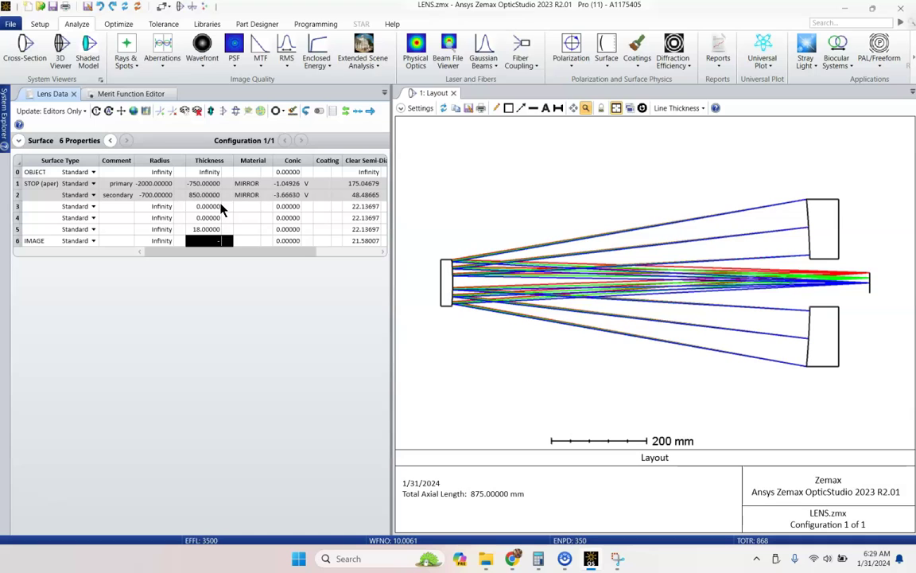
{"action": "key", "text": "Up"}
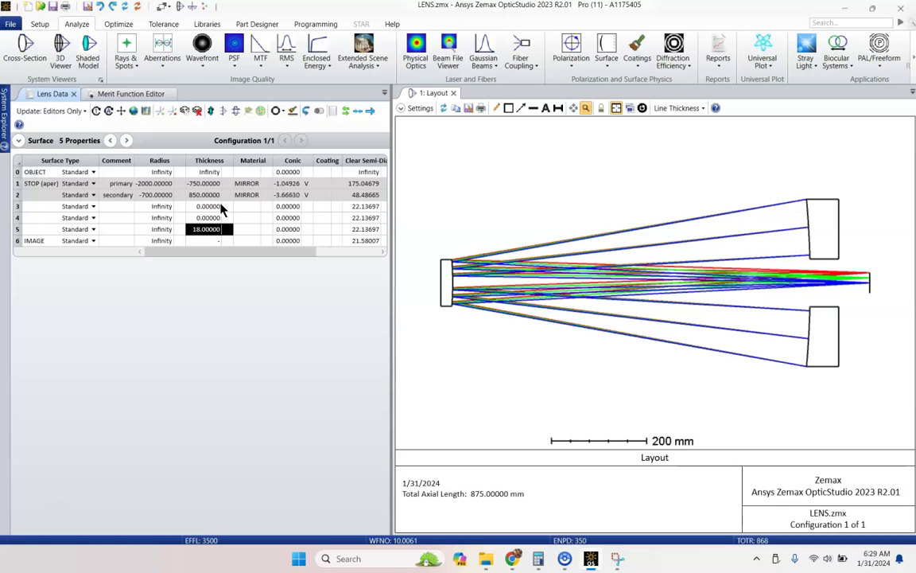
{"action": "type", "text": "20"}
{"action": "key", "text": "Return"}
Step: Assign S-BAH11 glass to surface 3 and S-BSL7 glass to surface 4
{"action": "key", "text": "Up"}
{"action": "key", "text": "Up"}
{"action": "key", "text": "Right"}
{"action": "key", "text": "Up"}
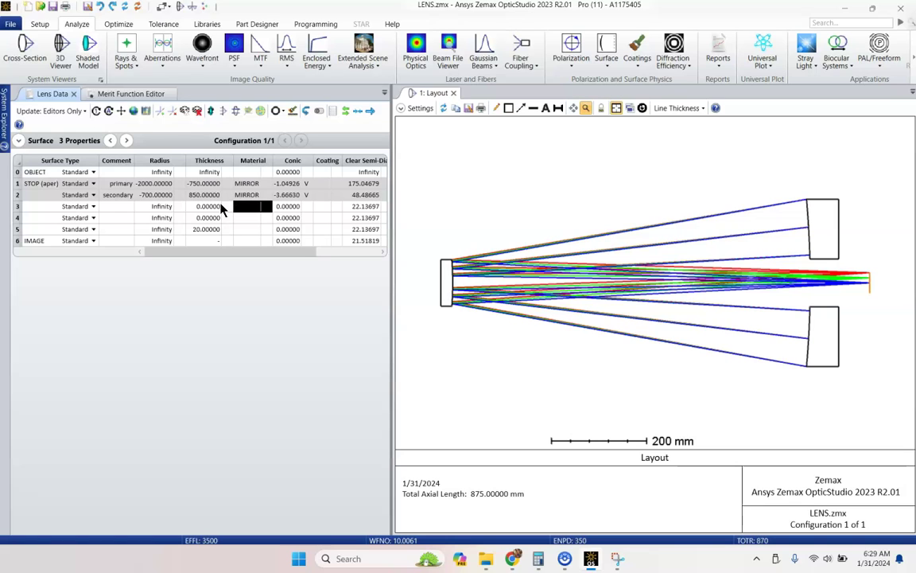
{"action": "type", "text": "s-bah11"}
{"action": "key", "text": "Return"}
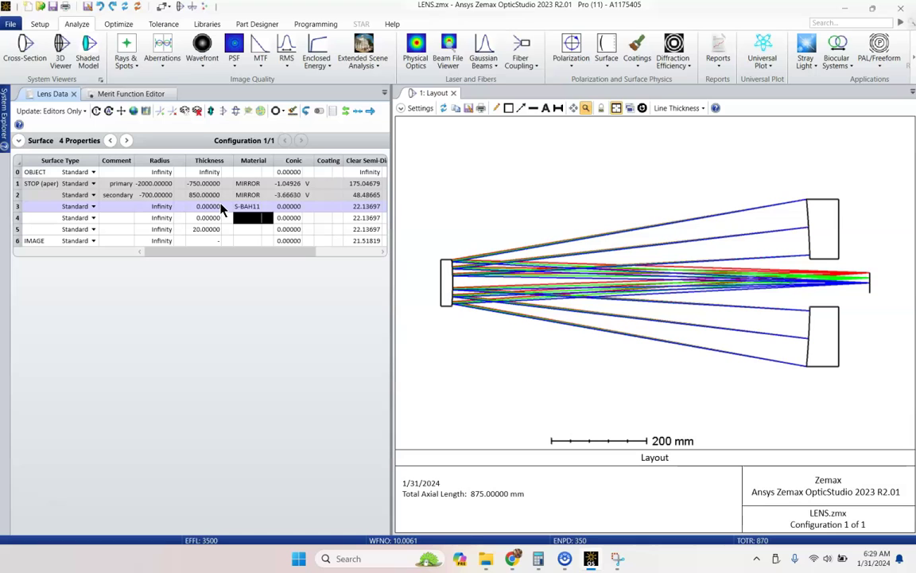
{"action": "type", "text": "s-bsl7"}
{"action": "key", "text": "Return"}
Step: Set the thicknesses of surfaces 3 and 4 to 8 mm
{"action": "key", "text": "Left"}
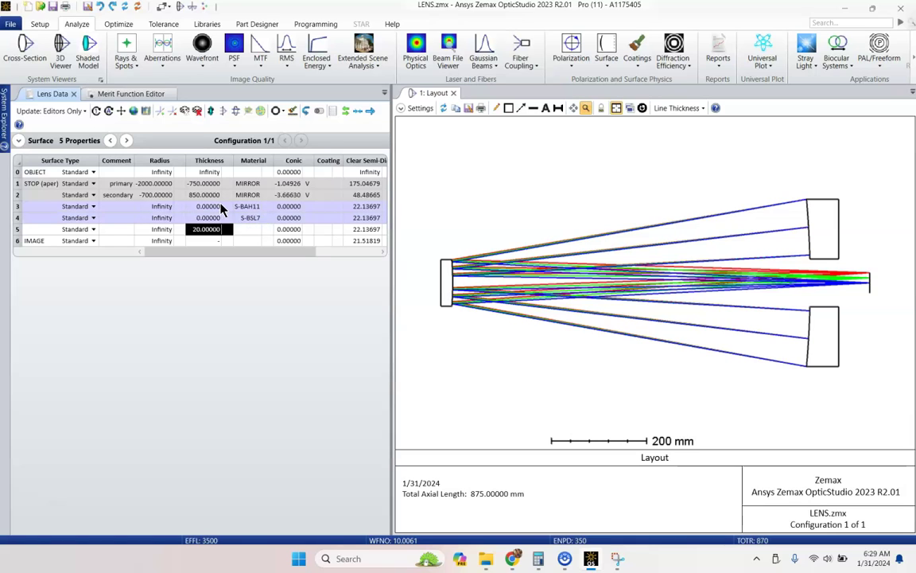
{"action": "key", "text": "Up"}
{"action": "key", "text": "Up"}
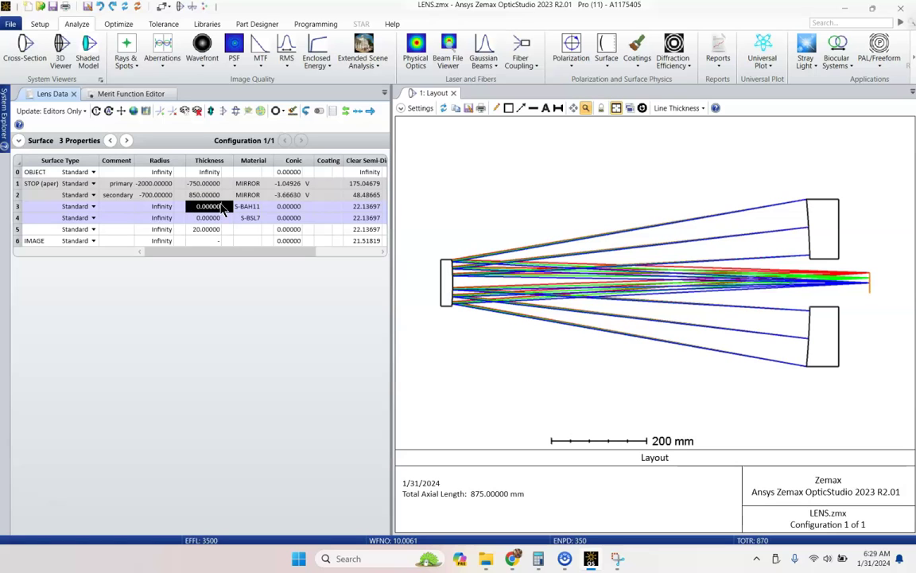
{"action": "type", "text": "8"}
{"action": "key", "text": "Return"}
{"action": "type", "text": "8"}
{"action": "key", "text": "Return"}
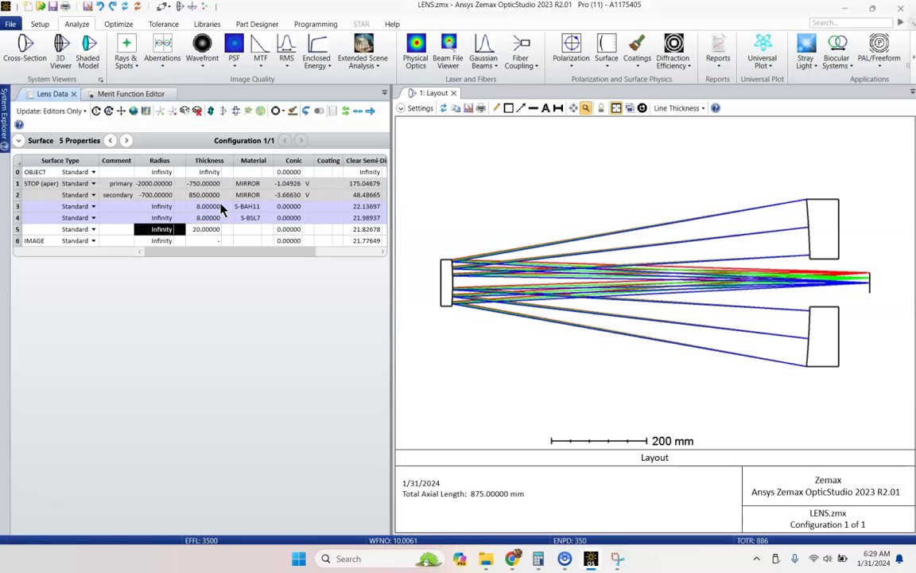
Step: Refresh the Layout window to show the new doublet thicknesses
{"action": "left_click", "coordinate": [442, 112]}
{"action": "scroll", "coordinate": [879, 284], "scroll_direction": "up", "scroll_amount": 3}
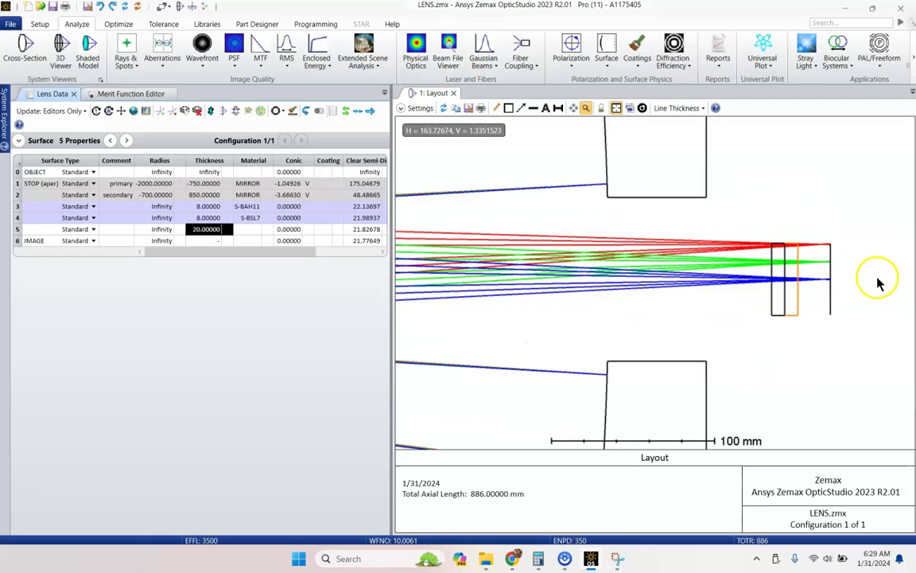
{"action": "scroll", "coordinate": [845, 272], "scroll_direction": "up", "scroll_amount": 3}
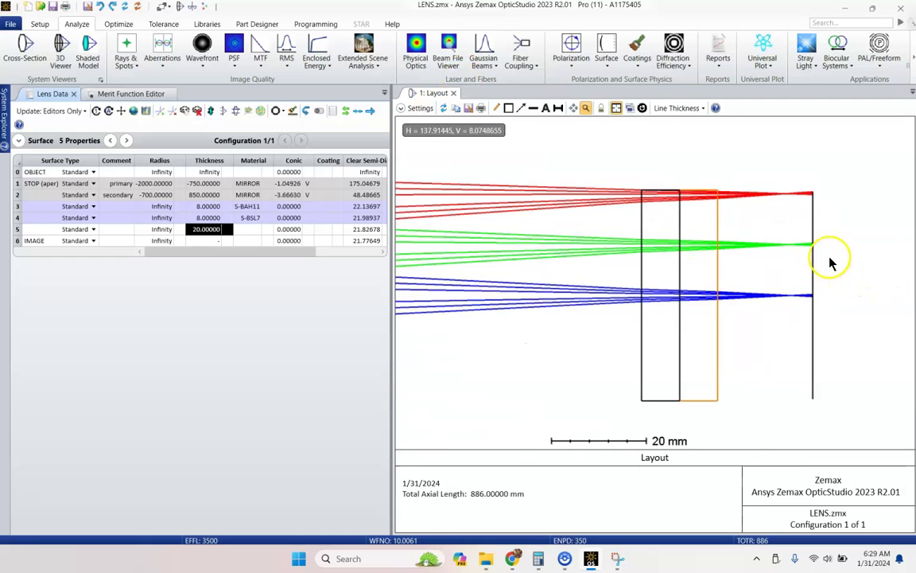
{"action": "scroll", "coordinate": [830, 258], "scroll_direction": "down", "scroll_amount": 4}
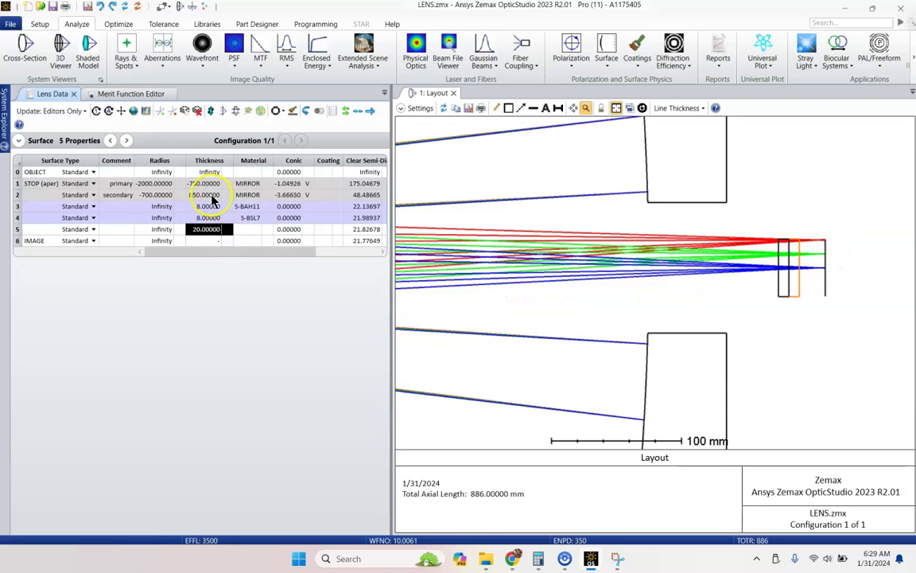
Step: Make surface 2's 850 spacing variable and select the radii of surfaces 3–5
{"action": "left_click", "coordinate": [209, 196]}
{"action": "left_click", "coordinate": [228, 195]}
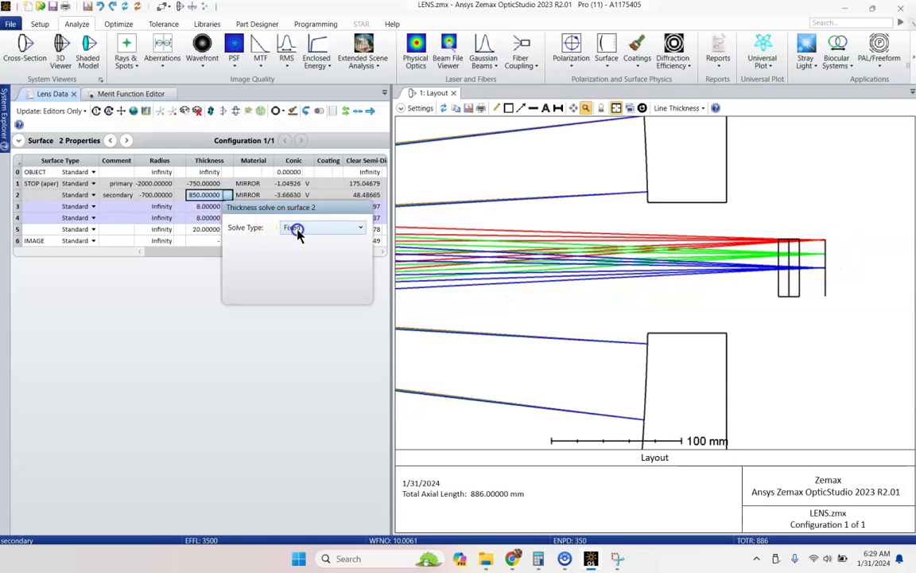
{"action": "left_click", "coordinate": [296, 228]}
{"action": "left_click", "coordinate": [302, 245]}
{"action": "left_click", "coordinate": [202, 209]}
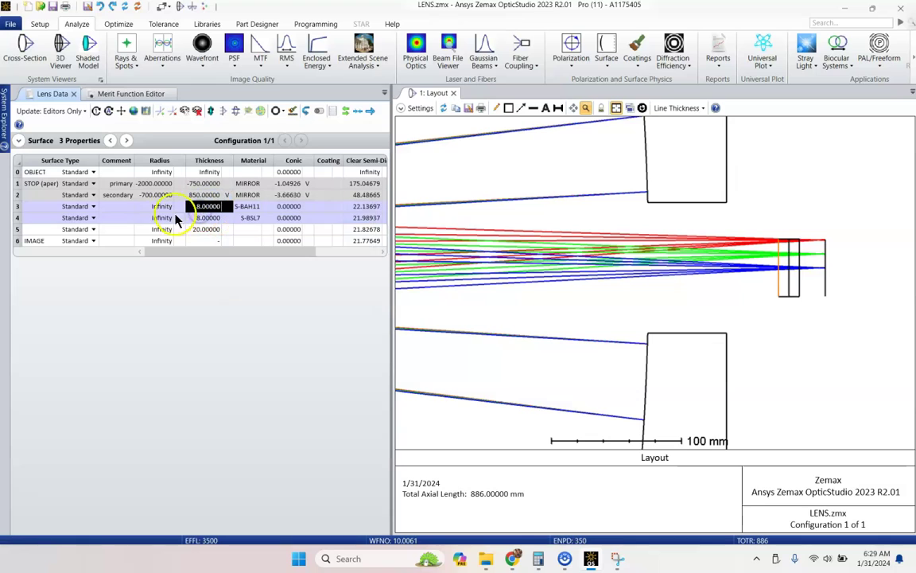
{"action": "left_click_drag", "start_coordinate": [165, 208], "coordinate": [163, 230]}
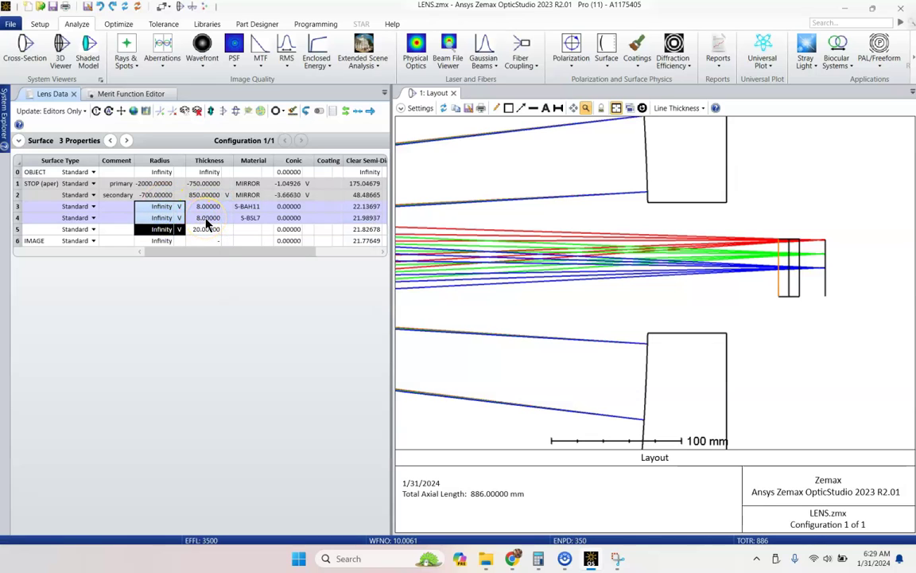
Step: Run local optimization (merit down to 0.00181) and redraw the layout to view the curved doublet
{"action": "key", "text": "ctrl+l"}
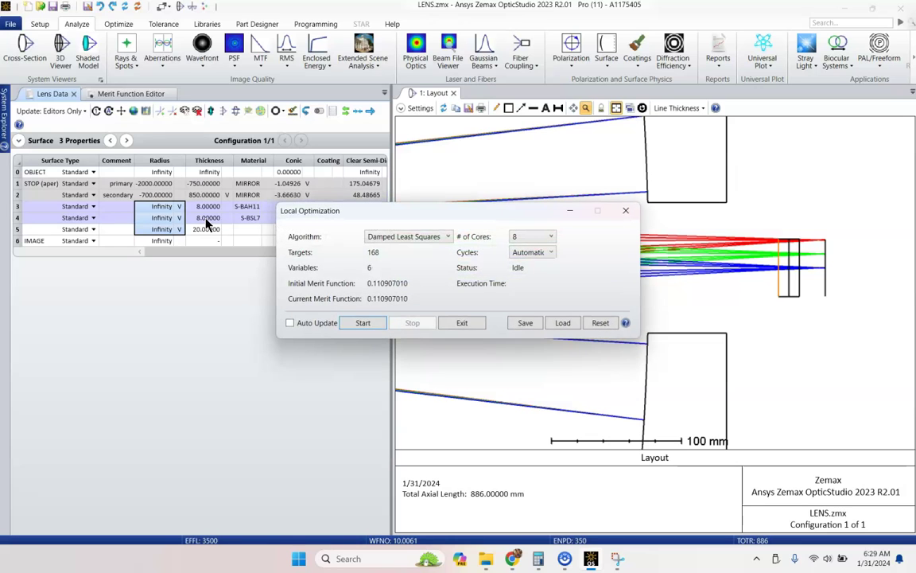
{"action": "key", "text": "Return"}
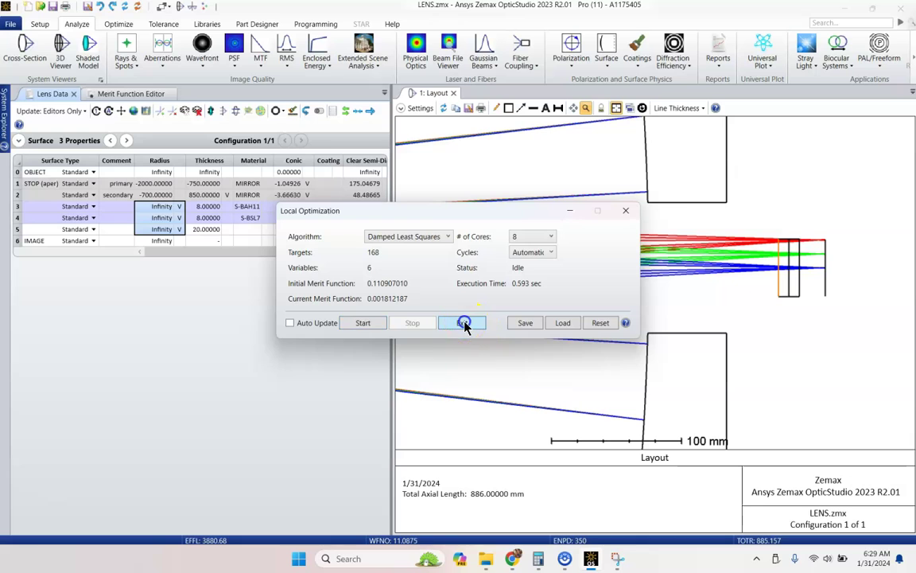
{"action": "left_click", "coordinate": [465, 324]}
{"action": "left_click", "coordinate": [446, 109]}
{"action": "scroll", "coordinate": [828, 256], "scroll_direction": "up", "scroll_amount": 3}
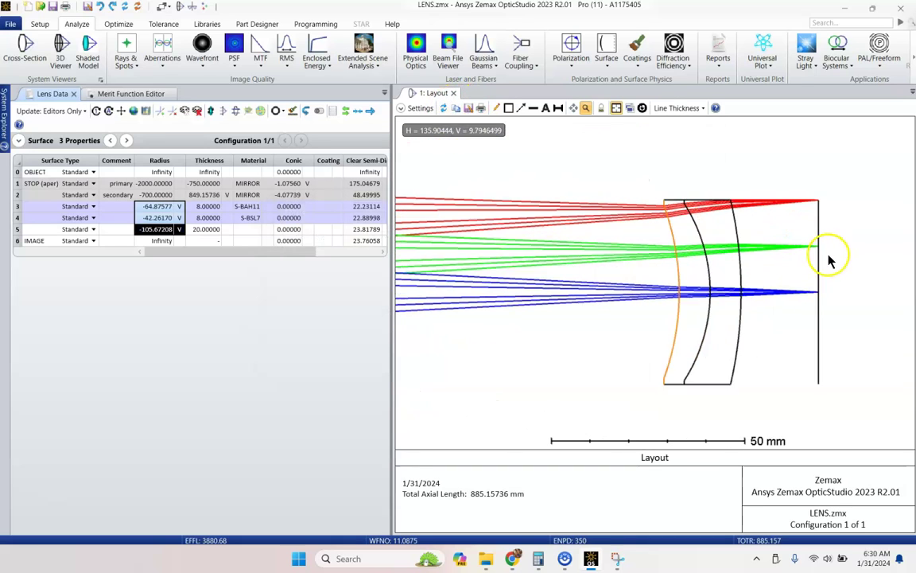
{"action": "left_click_drag", "start_coordinate": [813, 262], "coordinate": [727, 256]}
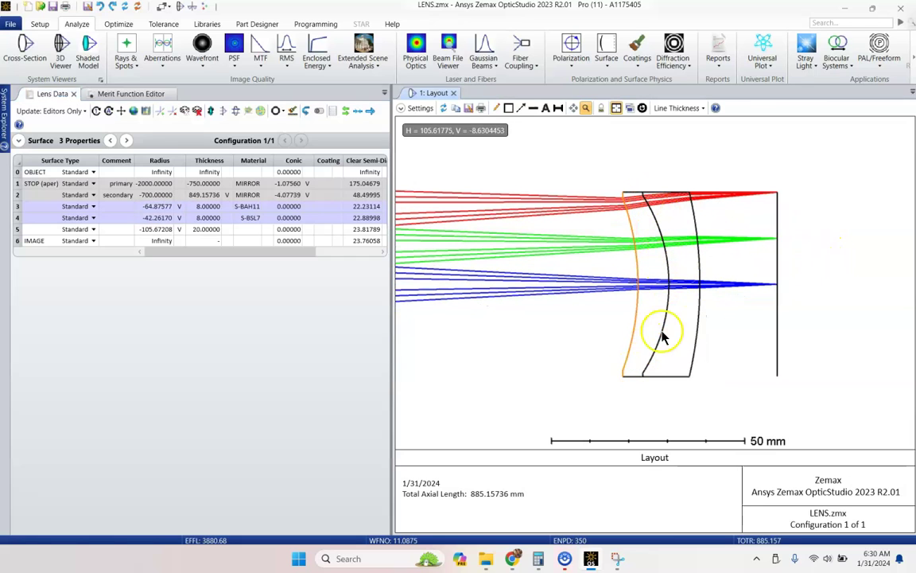
{"action": "scroll", "coordinate": [677, 318], "scroll_direction": "down", "scroll_amount": 4}
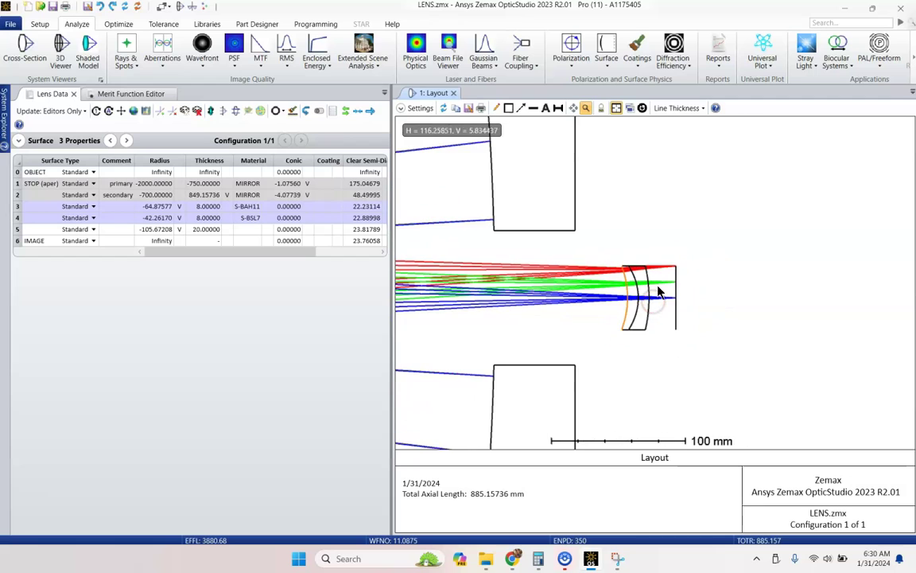
{"action": "left_click_drag", "start_coordinate": [592, 250], "coordinate": [601, 224]}
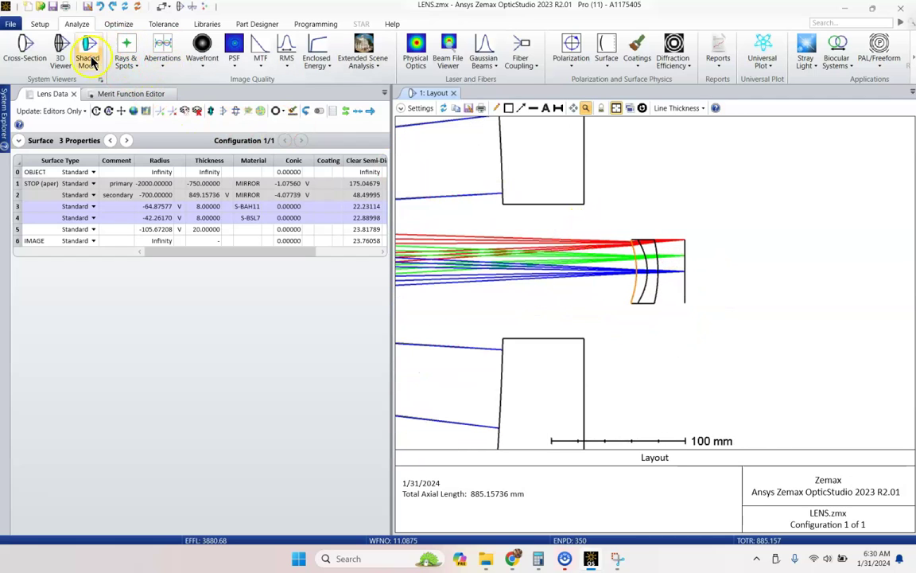
Step: Open a Standard Spot Diagram of the optimized design with Airy disk circles
{"action": "left_click", "coordinate": [124, 59]}
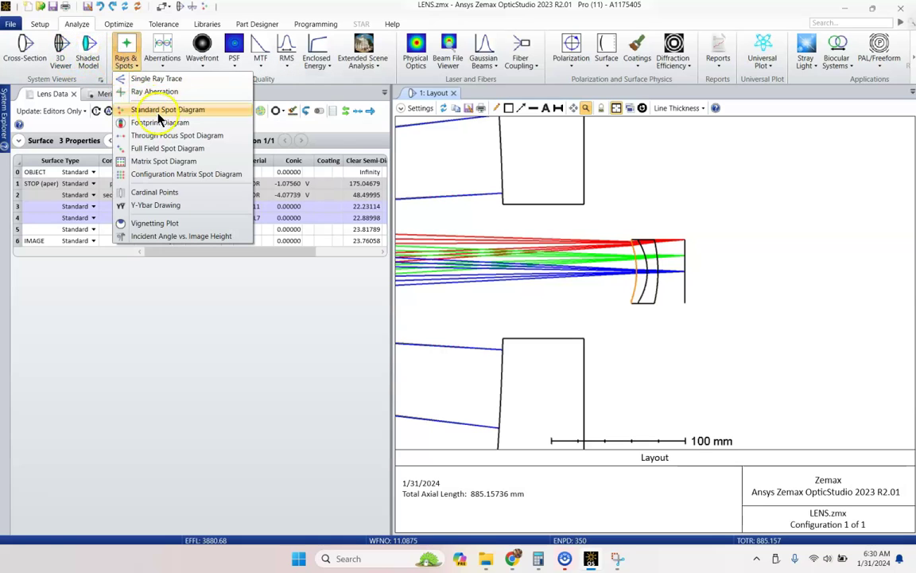
{"action": "left_click", "coordinate": [159, 111]}
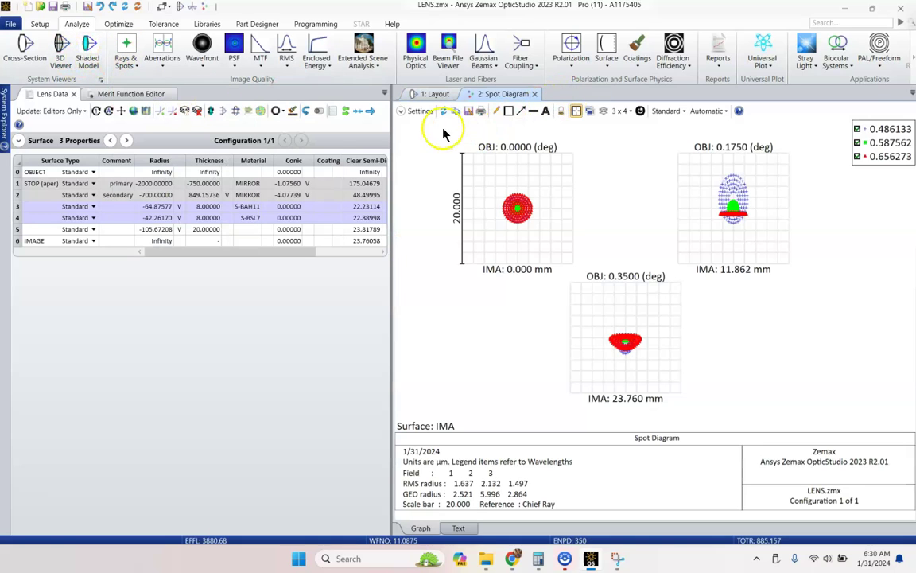
{"action": "left_click", "coordinate": [409, 111]}
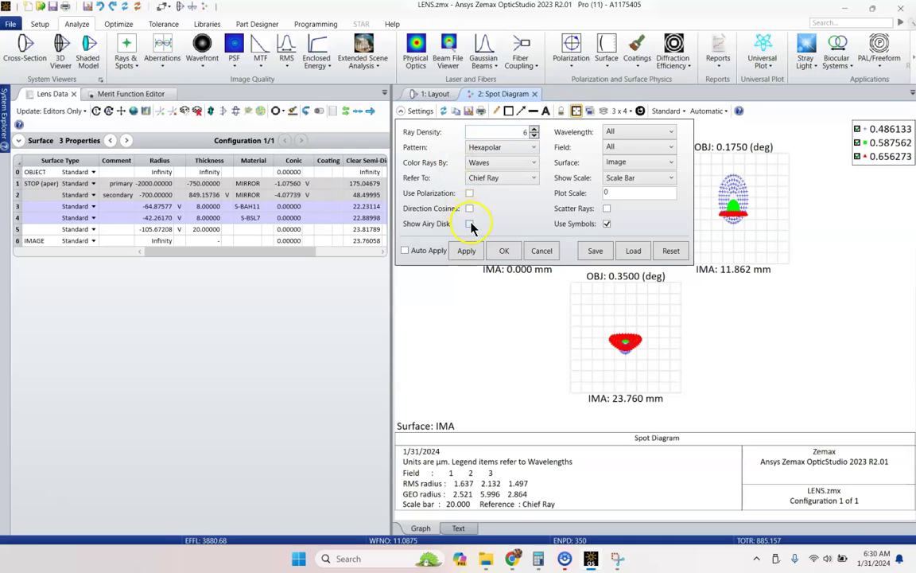
{"action": "left_click", "coordinate": [506, 251]}
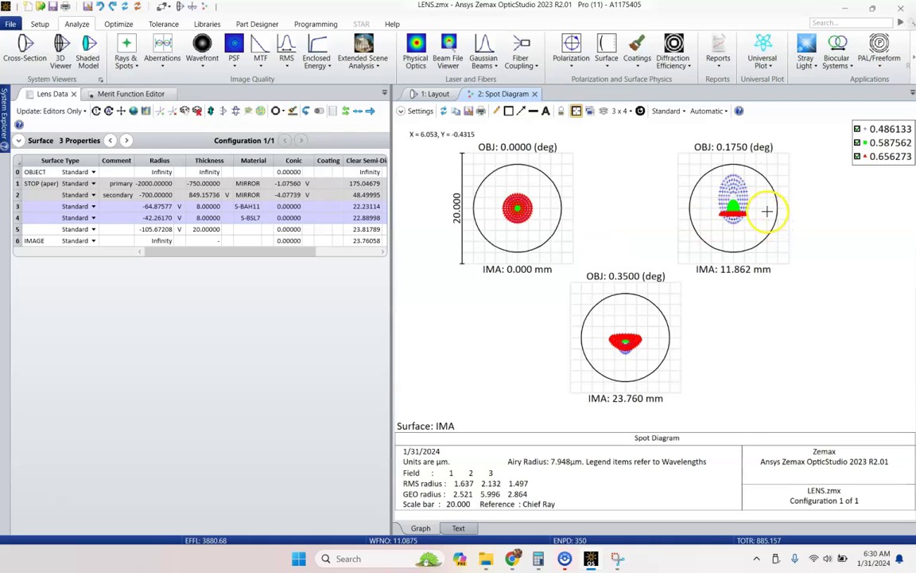
Step: Return to the layout and select surface 4's radius and thickness cells
{"action": "left_click", "coordinate": [431, 96]}
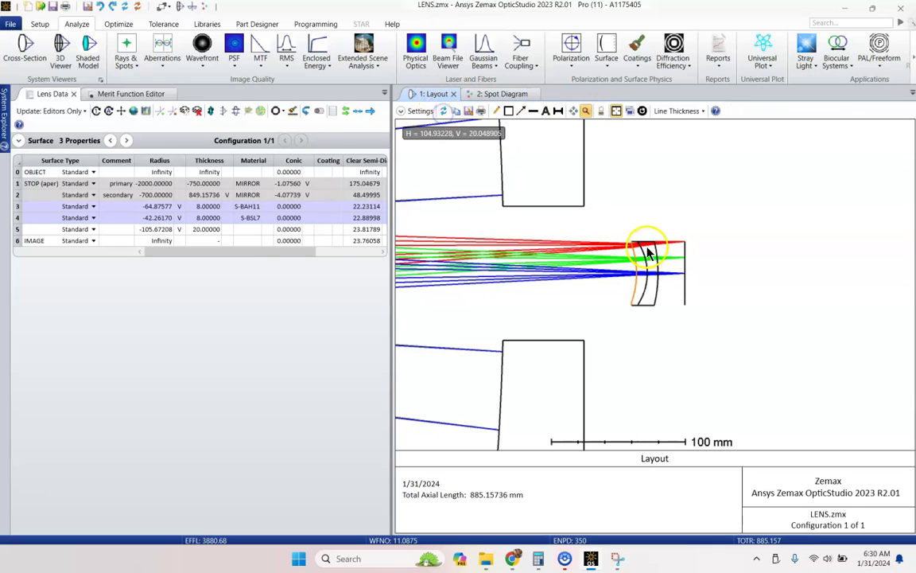
{"action": "left_click", "coordinate": [156, 218]}
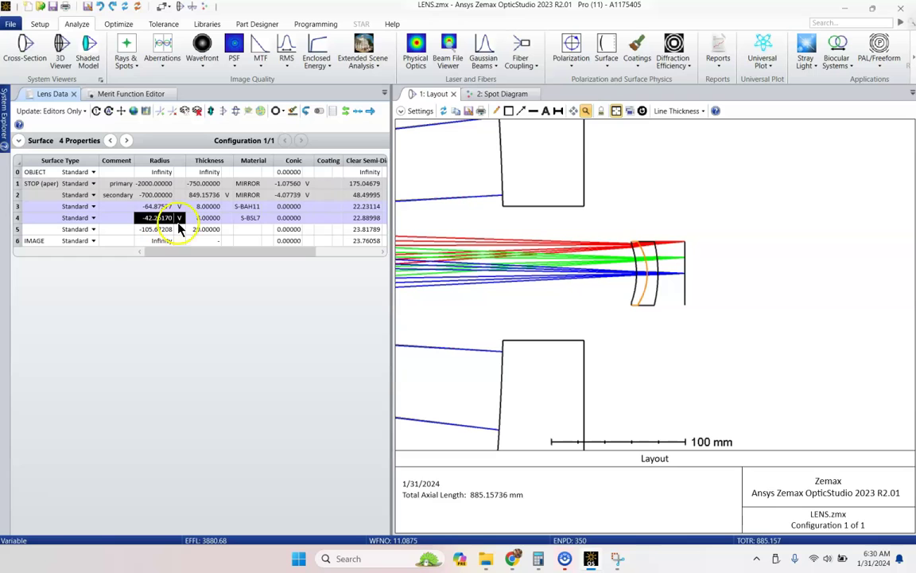
{"action": "left_click", "coordinate": [205, 220]}
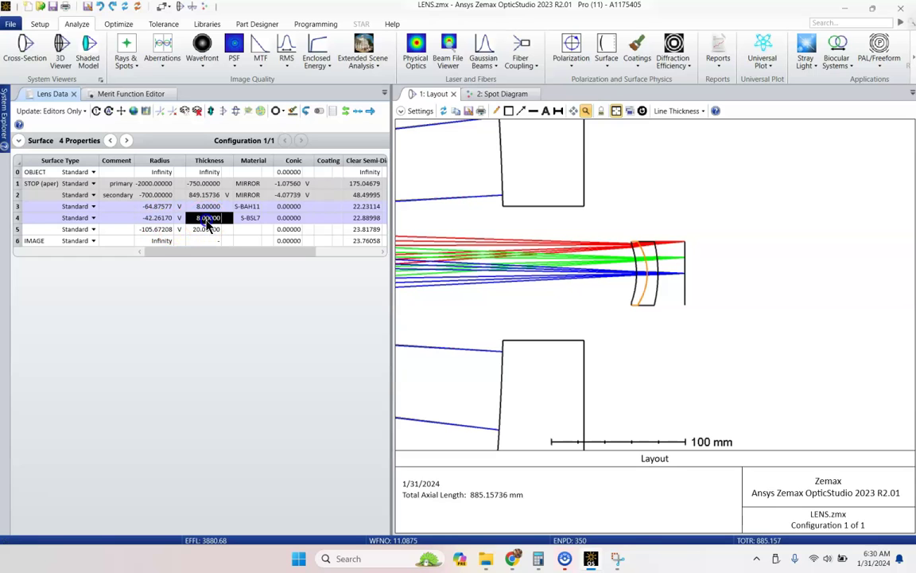
Step: Insert blank rows in the Merit Function Editor and add a CVVA operand for surface 4
{"action": "left_click", "coordinate": [135, 96]}
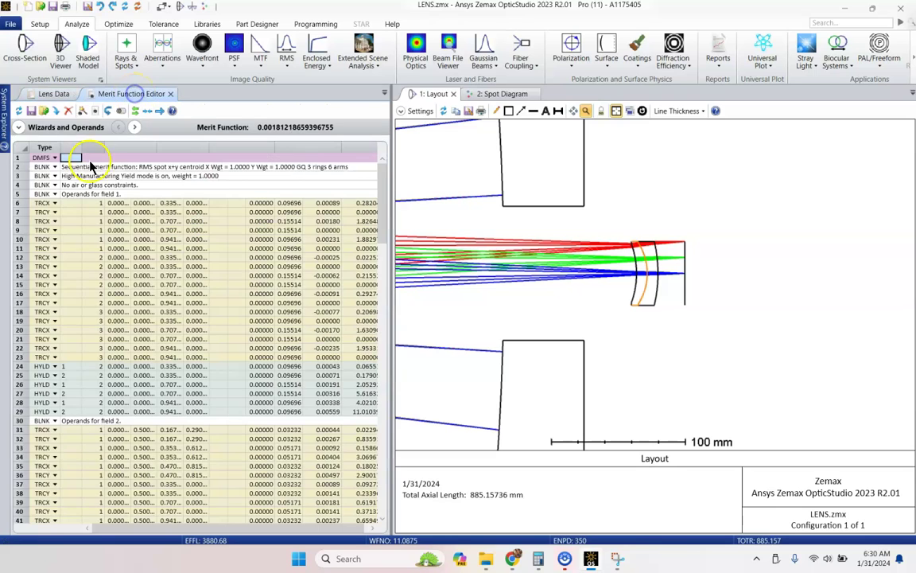
{"action": "left_click", "coordinate": [19, 157]}
{"action": "key", "text": "Insert"}
{"action": "key", "text": "Insert"}
{"action": "key", "text": "Insert"}
{"action": "key", "text": "Insert"}
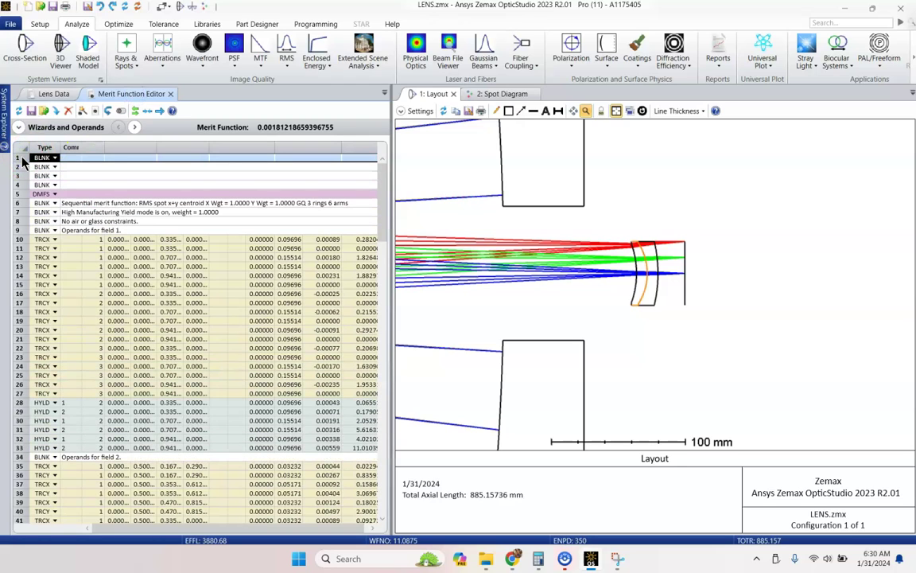
{"action": "type", "text": "cvv"}
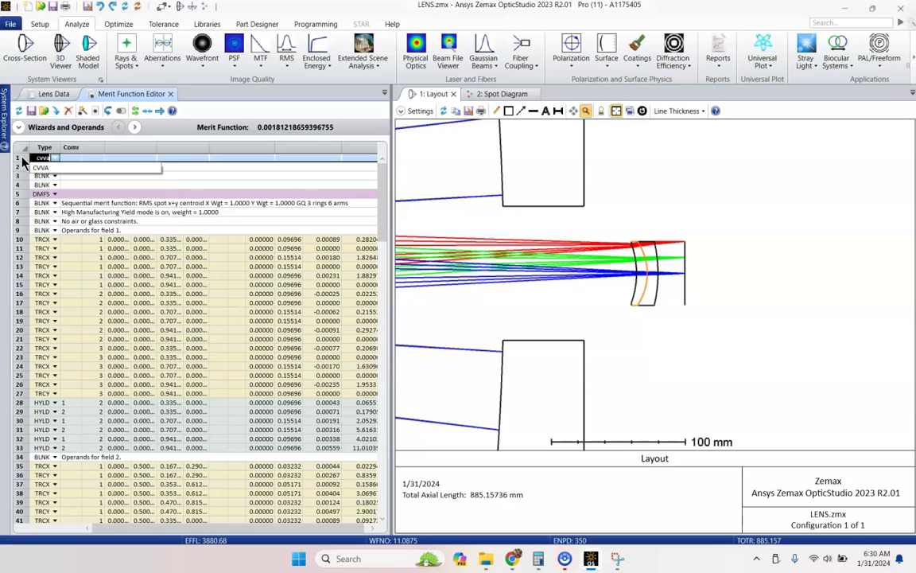
{"action": "type", "text": "a"}
{"action": "key", "text": "Return"}
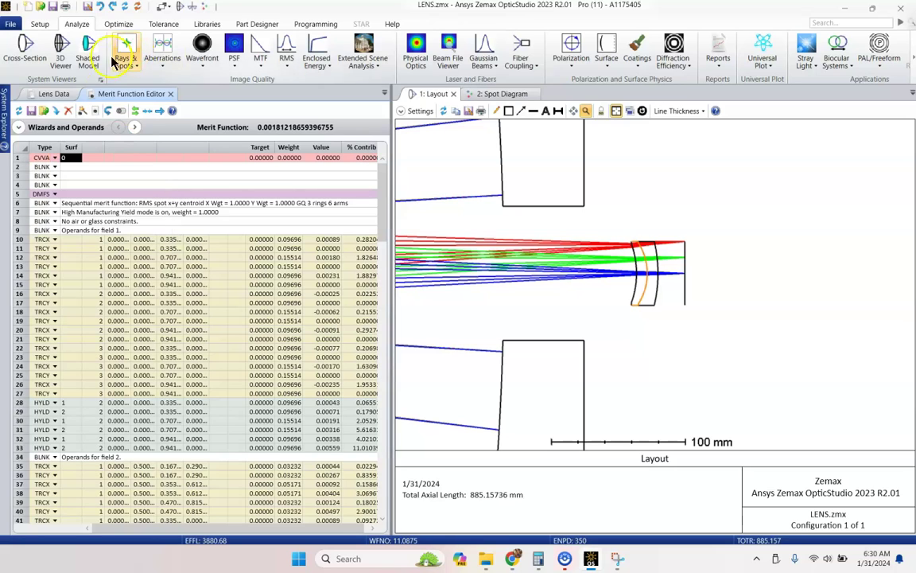
{"action": "left_click", "coordinate": [50, 94]}
{"action": "left_click", "coordinate": [159, 217]}
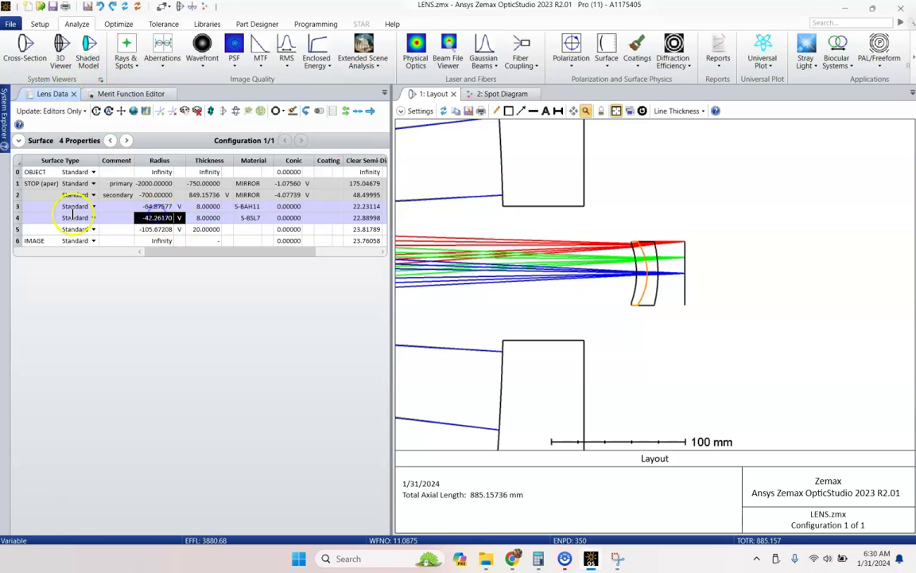
{"action": "left_click", "coordinate": [116, 96]}
{"action": "left_click", "coordinate": [70, 158]}
{"action": "type", "text": "4"}
{"action": "key", "text": "Return"}
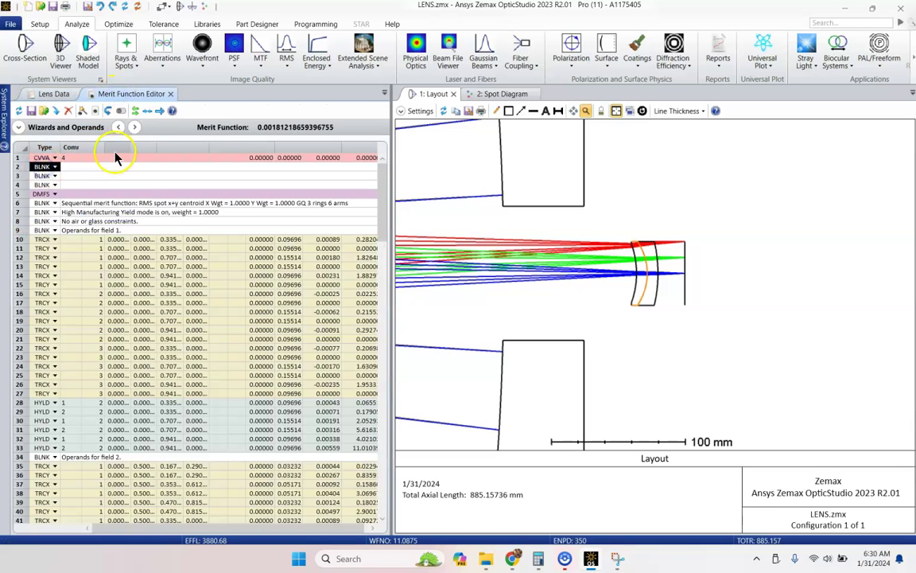
Step: Add RECI and ABGT operands below the CVVA row
{"action": "type", "text": "RECI"}
{"action": "key", "text": "Return"}
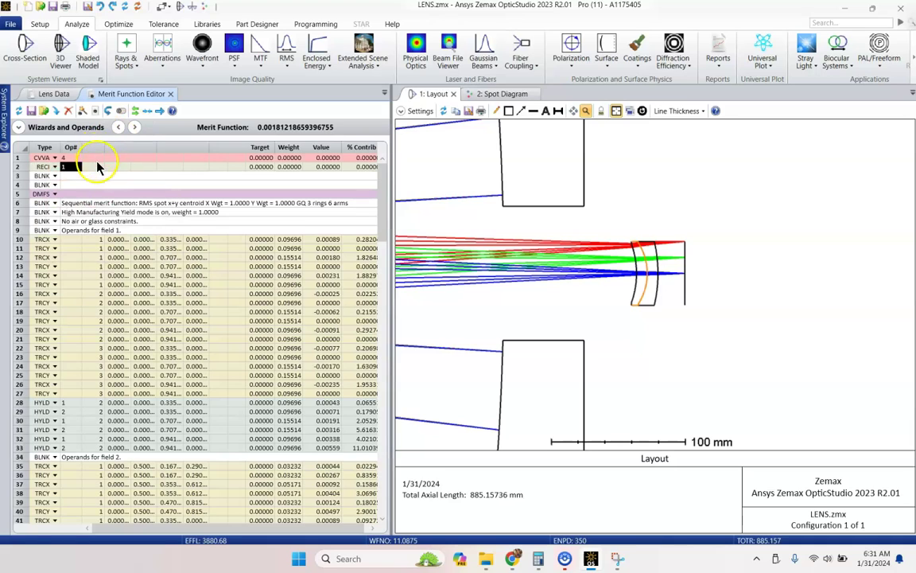
{"action": "left_click", "coordinate": [17, 158]}
{"action": "left_click", "coordinate": [62, 175]}
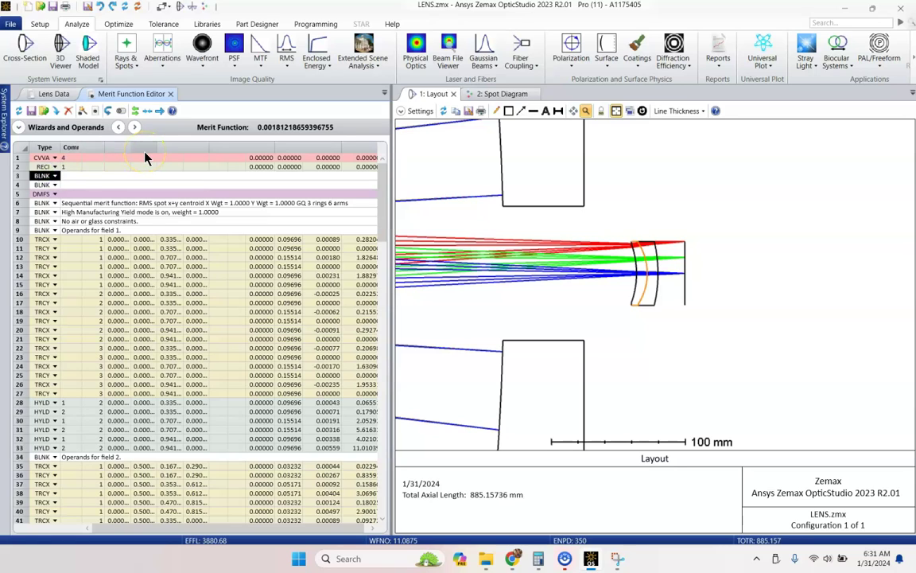
{"action": "type", "text": "ab"}
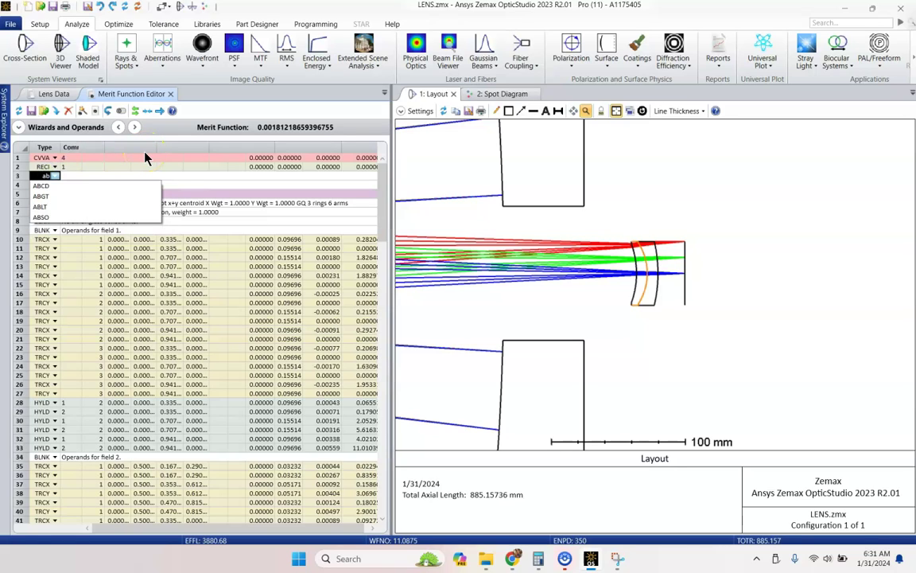
{"action": "type", "text": "gt"}
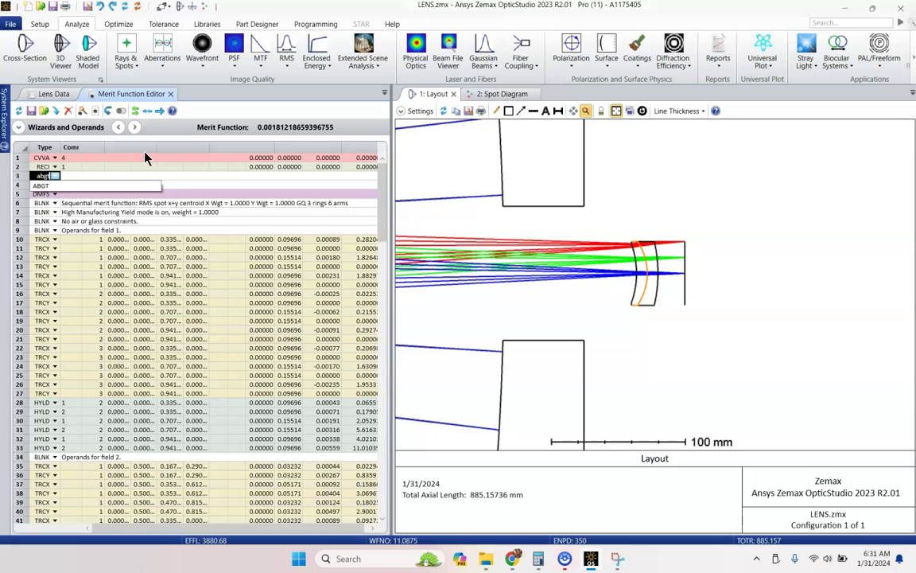
{"action": "key", "text": "Return"}
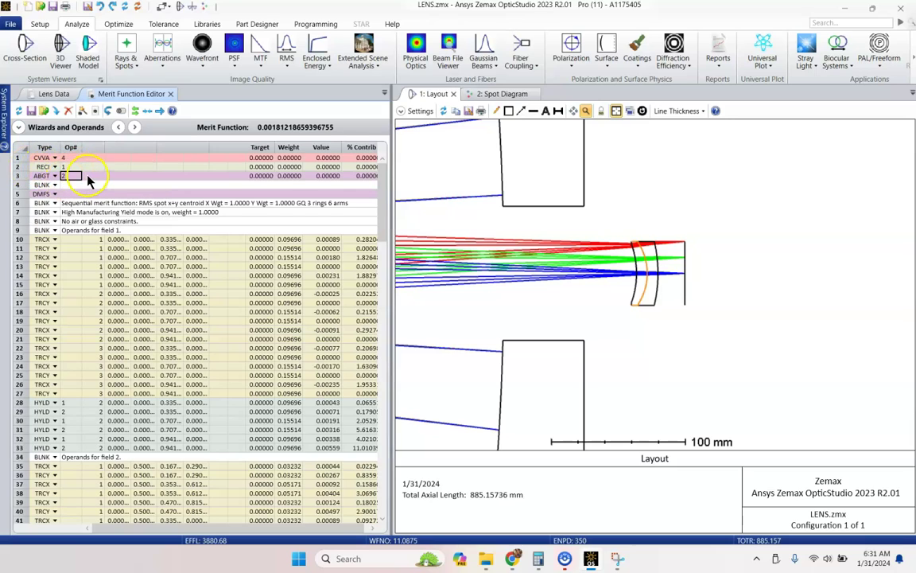
Step: Recalculate the operands and compare the RECI value with surface 4's radius
{"action": "left_click", "coordinate": [92, 175]}
{"action": "left_click", "coordinate": [286, 168]}
{"action": "left_click", "coordinate": [21, 111]}
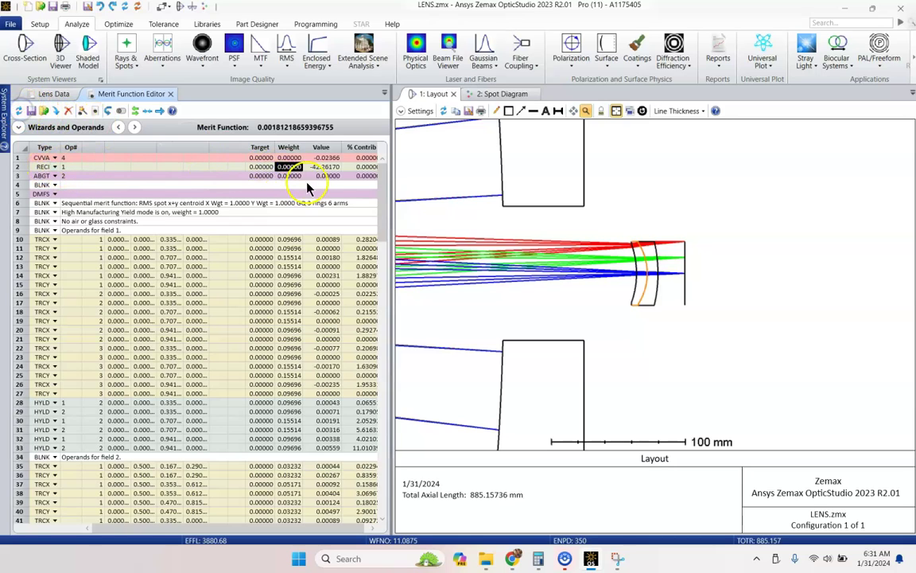
{"action": "left_click", "coordinate": [330, 158]}
{"action": "left_click", "coordinate": [44, 94]}
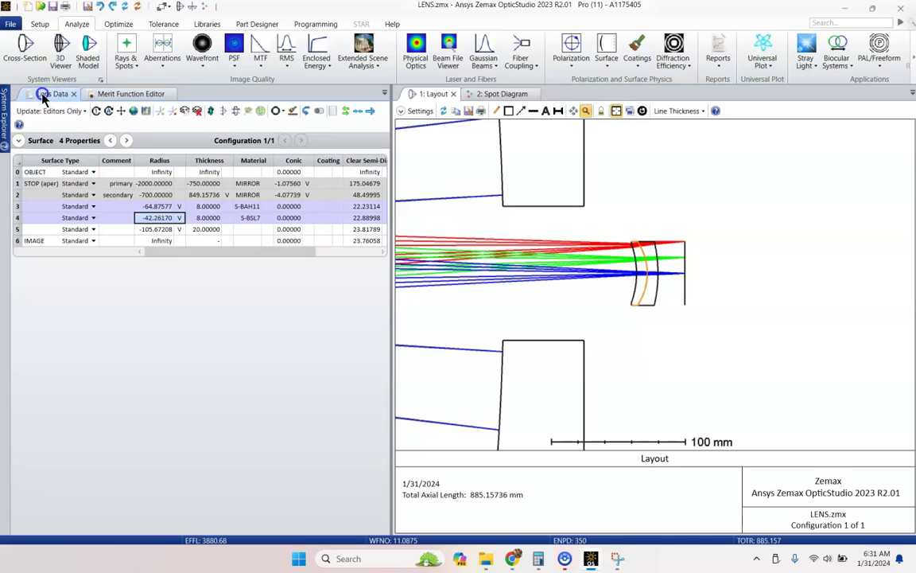
{"action": "left_click", "coordinate": [155, 219]}
{"action": "left_click", "coordinate": [128, 94]}
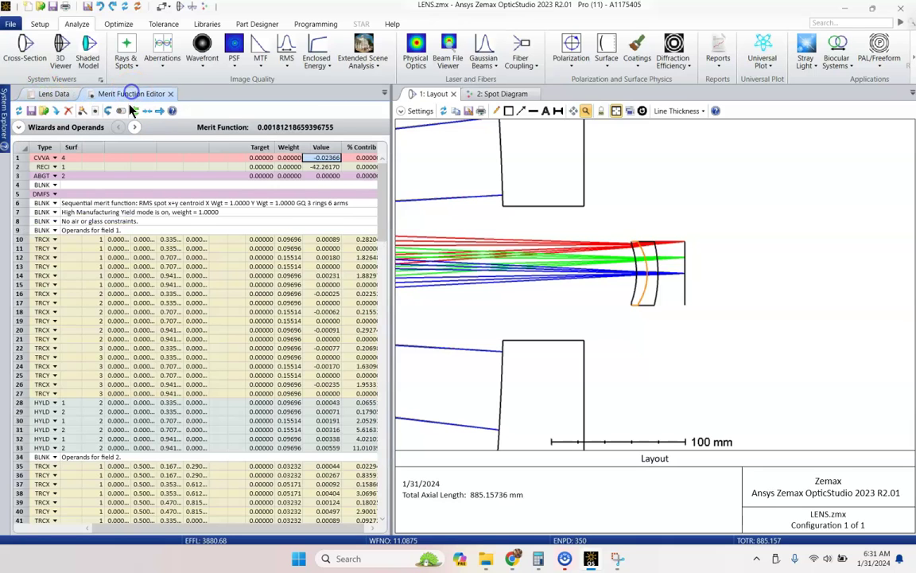
{"action": "left_click", "coordinate": [324, 166]}
Step: Set the ABGT target to 60 and re-optimize, leaving surface 4's radius at -60
{"action": "left_click", "coordinate": [260, 176]}
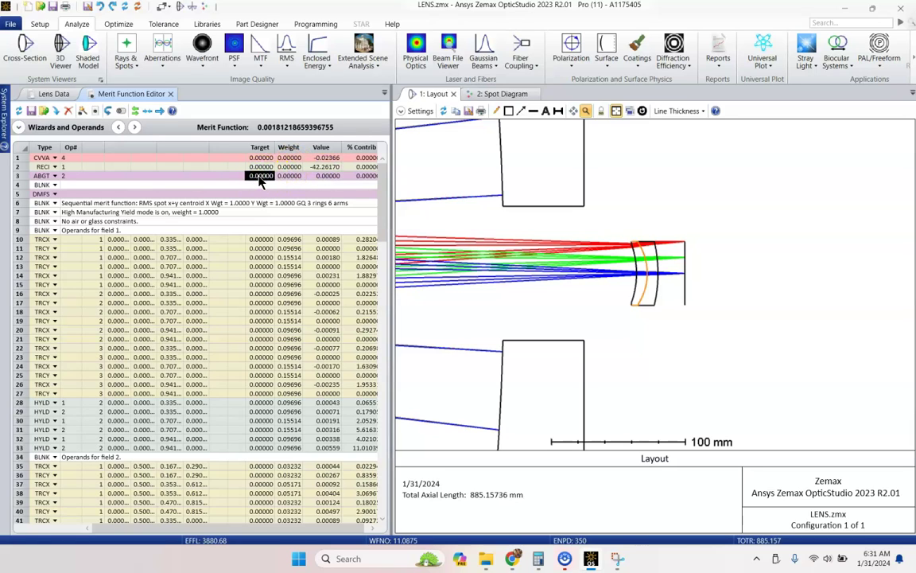
{"action": "type", "text": "60"}
{"action": "key", "text": "Tab"}
{"action": "key", "text": "Tab"}
{"action": "key", "text": "ctrl+u"}
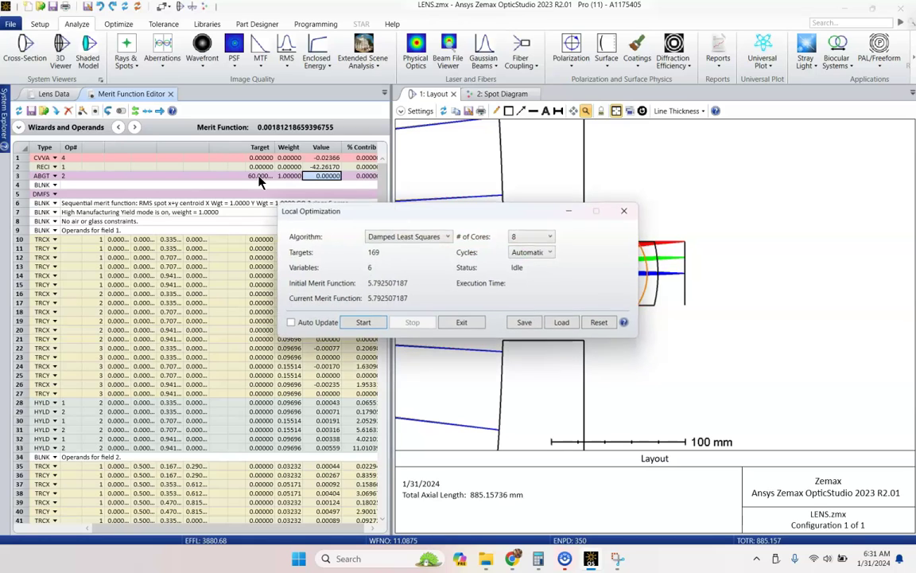
{"action": "left_click", "coordinate": [452, 323]}
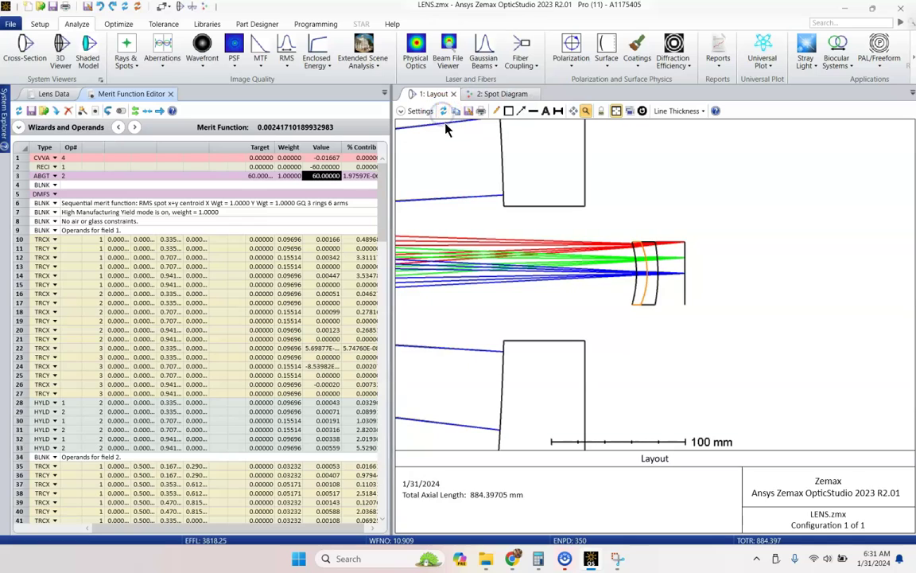
Step: Run and stop a Hammer optimization, keeping merit at 0.002417
{"action": "scroll", "coordinate": [644, 251], "scroll_direction": "up", "scroll_amount": 2}
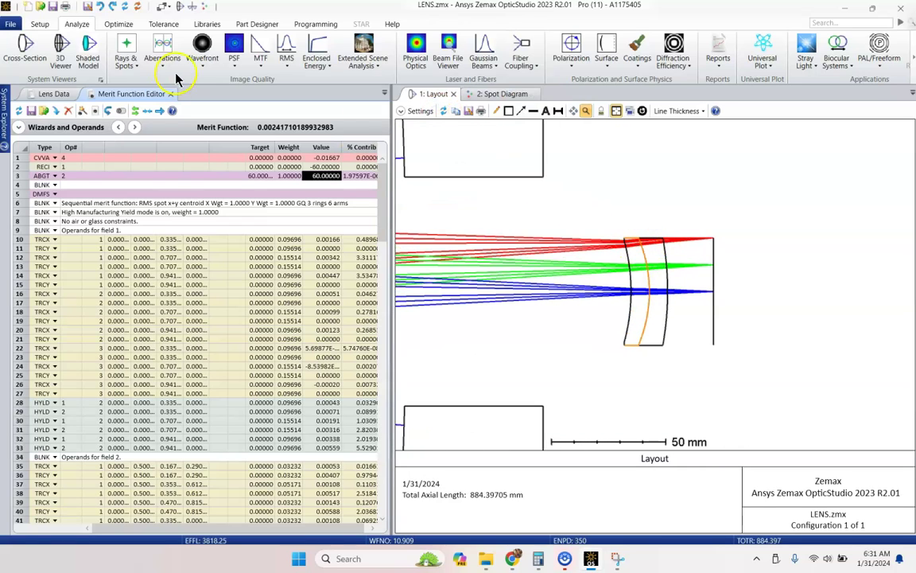
{"action": "left_click", "coordinate": [53, 94]}
{"action": "left_click", "coordinate": [211, 219]}
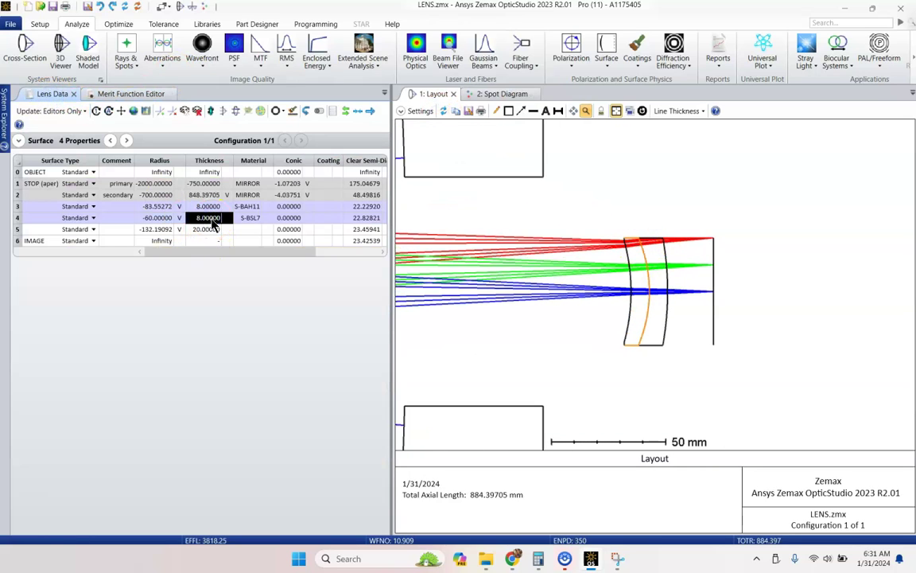
{"action": "key", "text": "ctrl+shift+F12"}
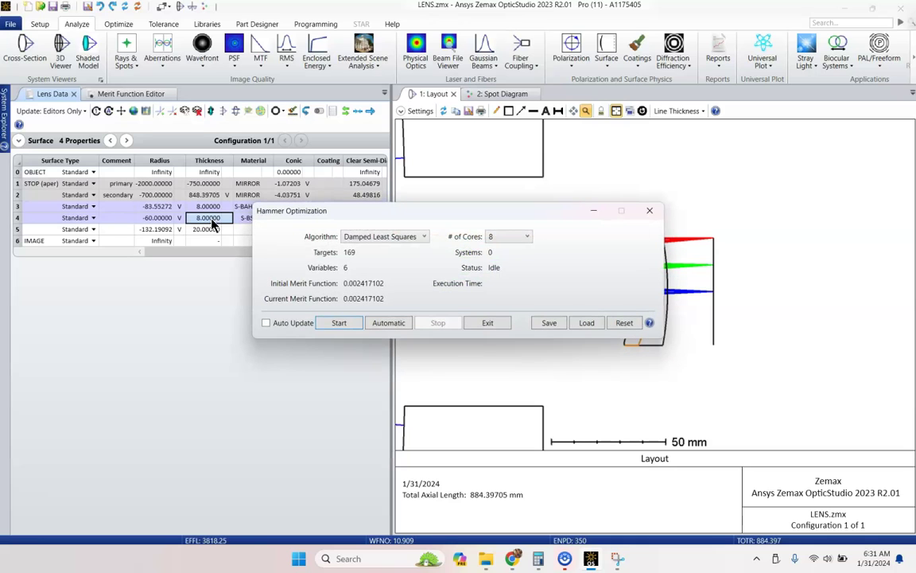
{"action": "key", "text": "Return"}
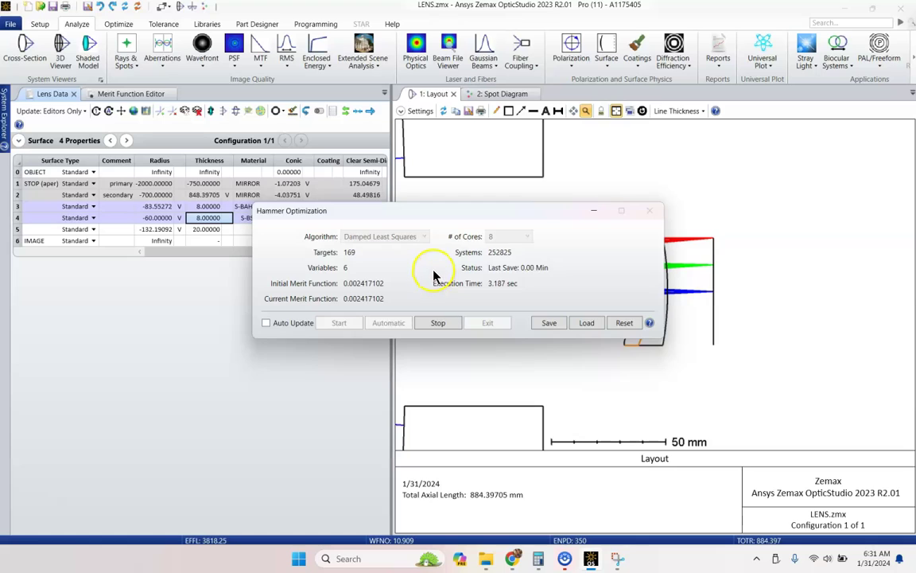
{"action": "left_click", "coordinate": [440, 323]}
{"action": "left_click", "coordinate": [485, 322]}
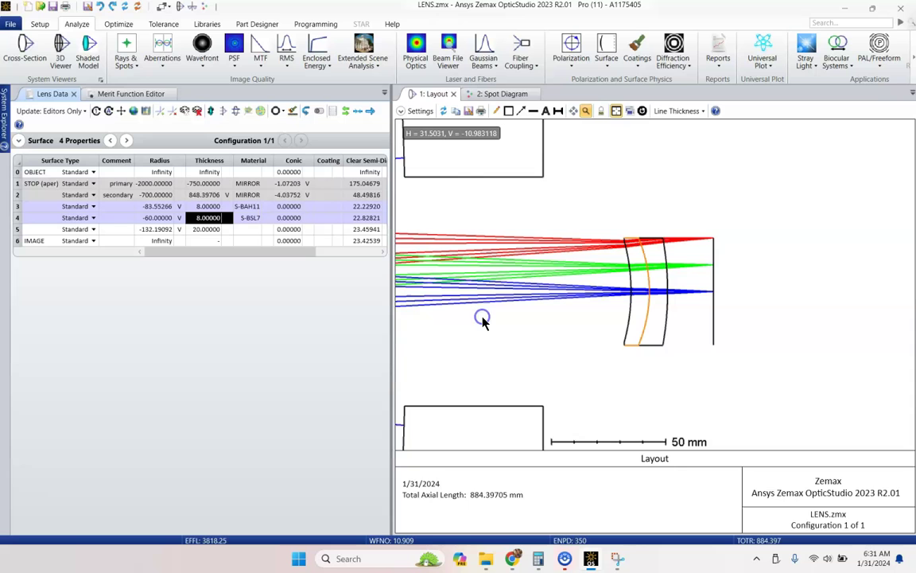
Step: Refresh the spot diagram for the new design and return to the layout
{"action": "left_click", "coordinate": [443, 111]}
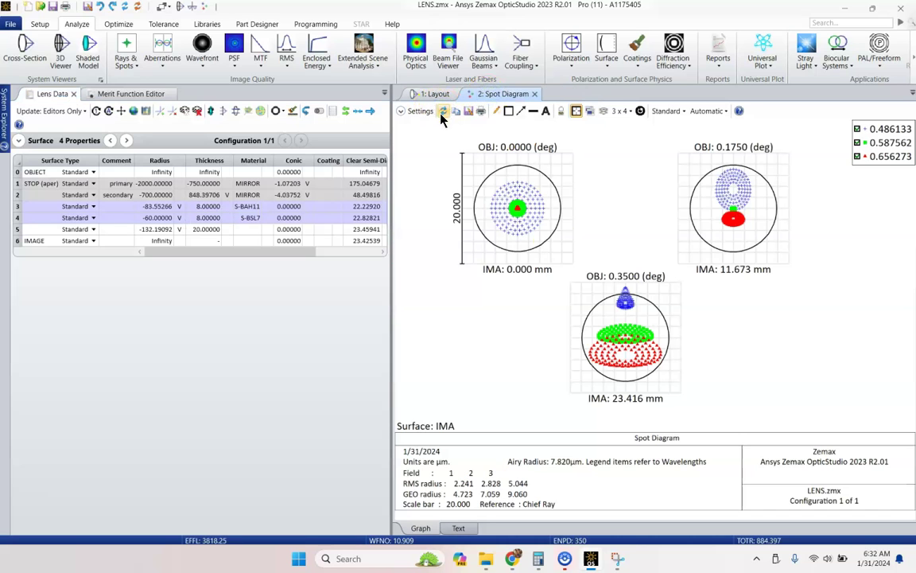
{"action": "left_click", "coordinate": [643, 285]}
{"action": "left_click", "coordinate": [432, 94]}
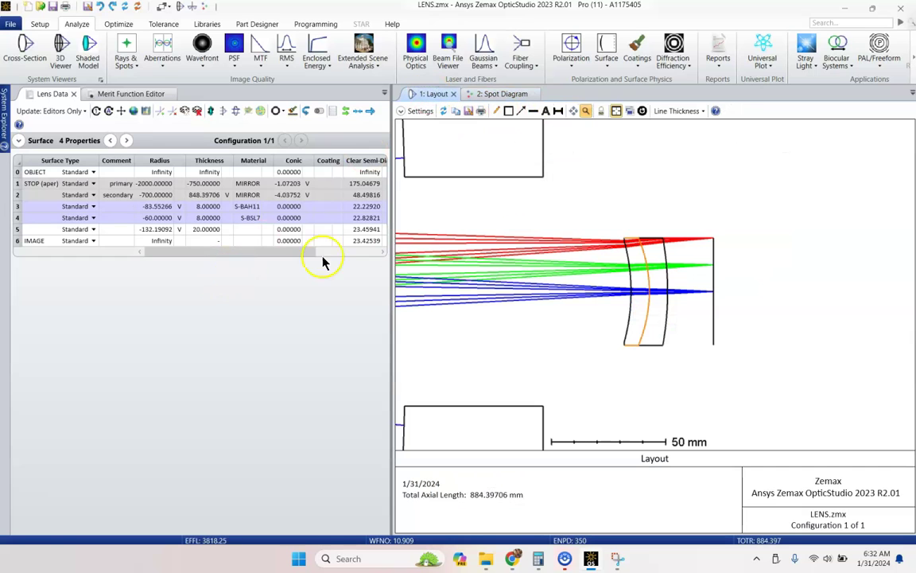
Step: Set surface 4's Material solve type to Substitute
{"action": "left_click", "coordinate": [594, 202]}
{"action": "scroll", "coordinate": [634, 246], "scroll_direction": "up", "scroll_amount": 3}
{"action": "scroll", "coordinate": [632, 247], "scroll_direction": "down", "scroll_amount": 1}
{"action": "left_click", "coordinate": [222, 253]}
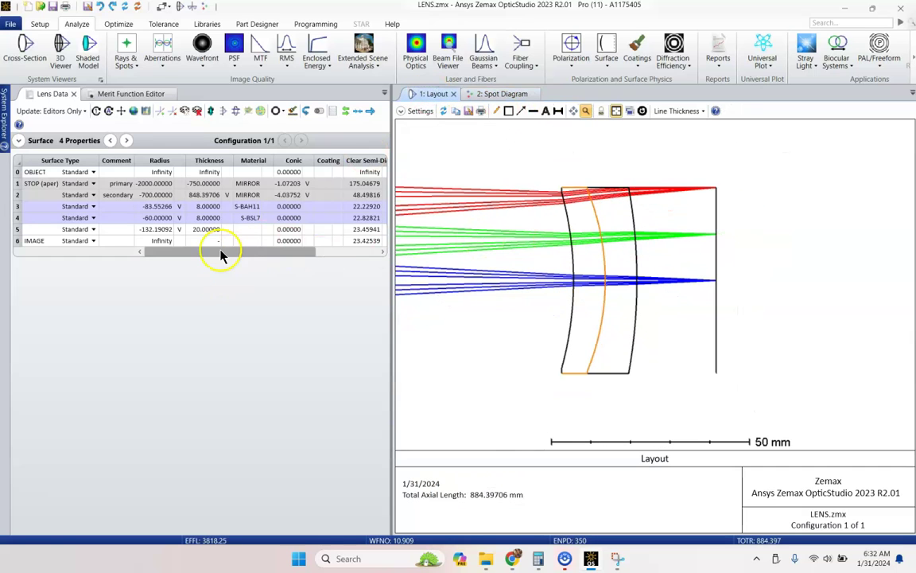
{"action": "left_click", "coordinate": [207, 230]}
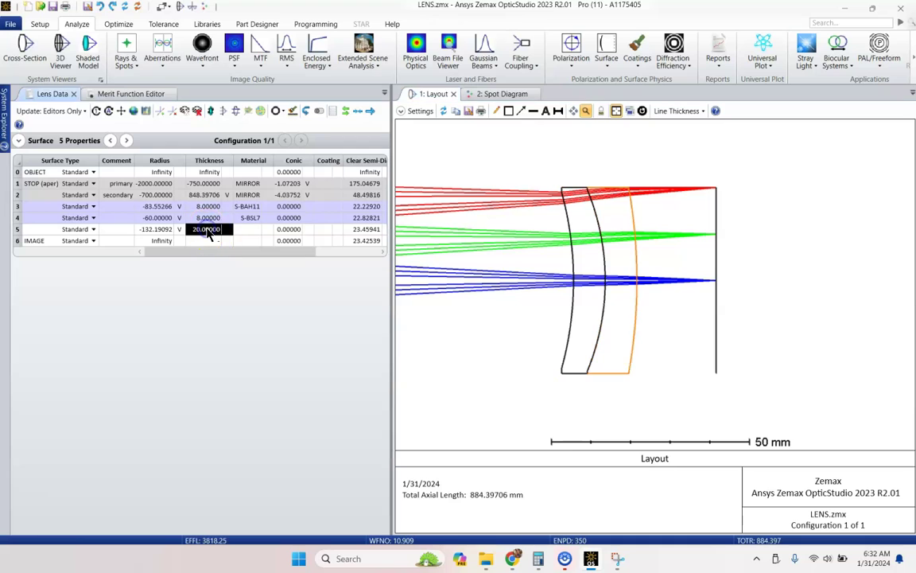
{"action": "left_click", "coordinate": [268, 218]}
{"action": "left_click", "coordinate": [316, 250]}
{"action": "left_click", "coordinate": [351, 298]}
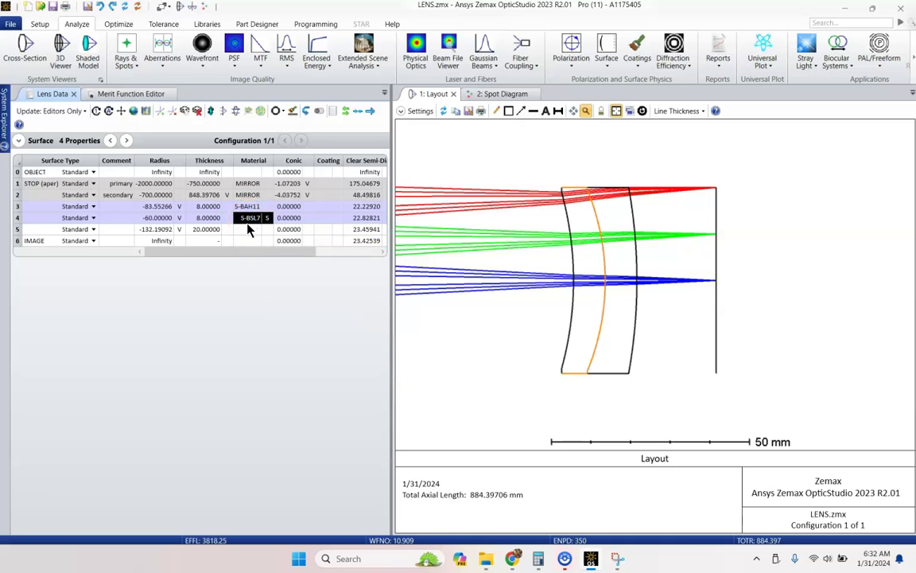
Step: Run Hammer optimization to swap in FPL53 glass and refresh the spot diagram
{"action": "key", "text": "ctrl+shift+F12"}
{"action": "key", "text": "Return"}
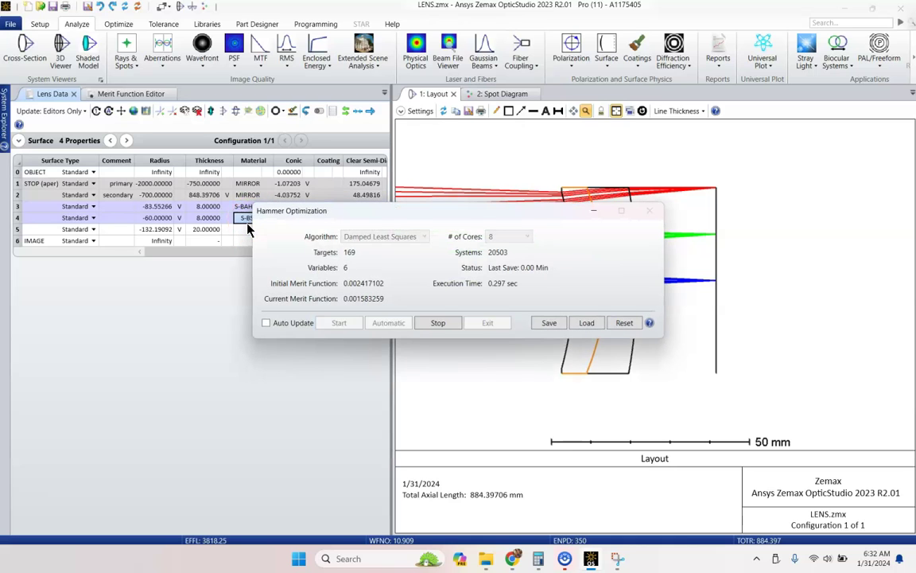
{"action": "left_click", "coordinate": [440, 322]}
{"action": "left_click", "coordinate": [489, 322]}
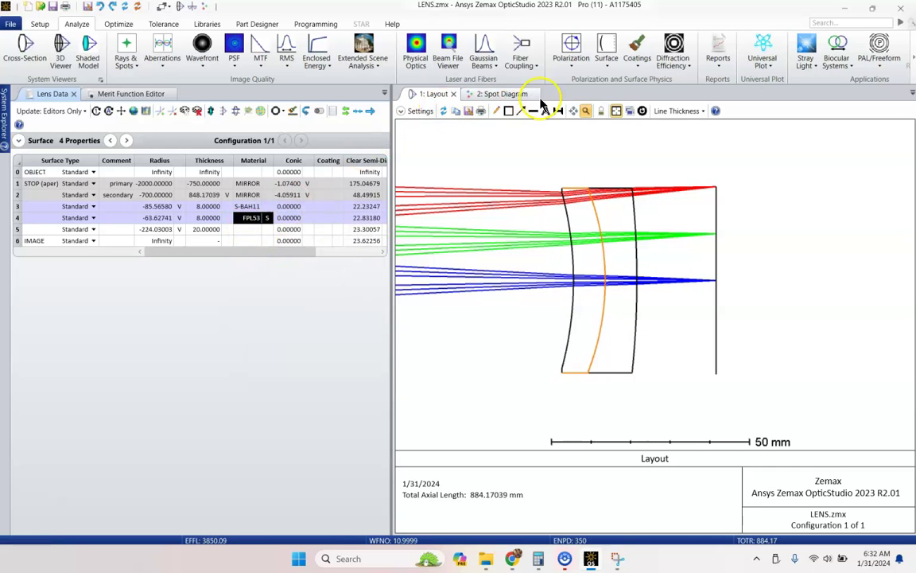
{"action": "left_click", "coordinate": [488, 94]}
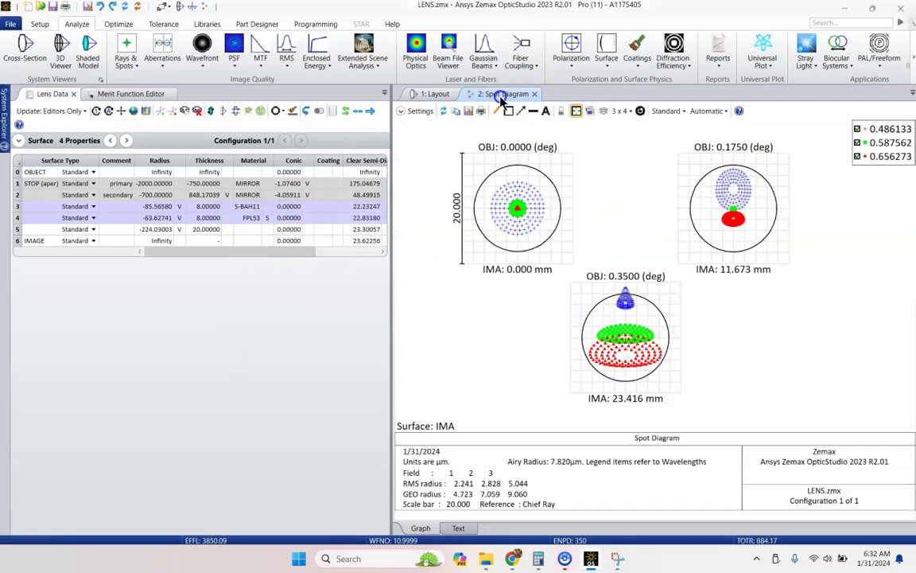
{"action": "left_click", "coordinate": [439, 113]}
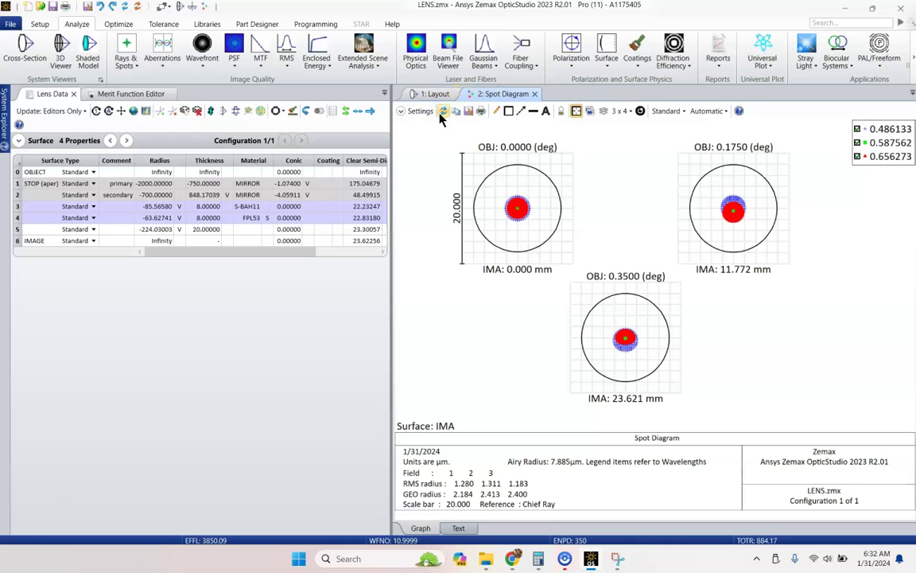
Step: Look up surface 4's FPL53 in the Materials Catalog to check its obsolete status
{"action": "left_click", "coordinate": [434, 94]}
{"action": "left_click", "coordinate": [256, 220]}
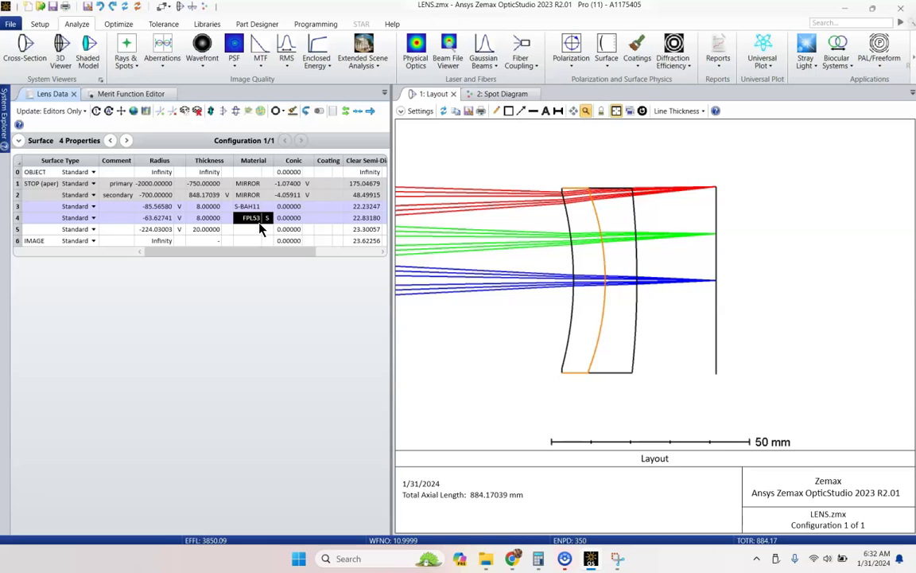
{"action": "double_click", "coordinate": [259, 221]}
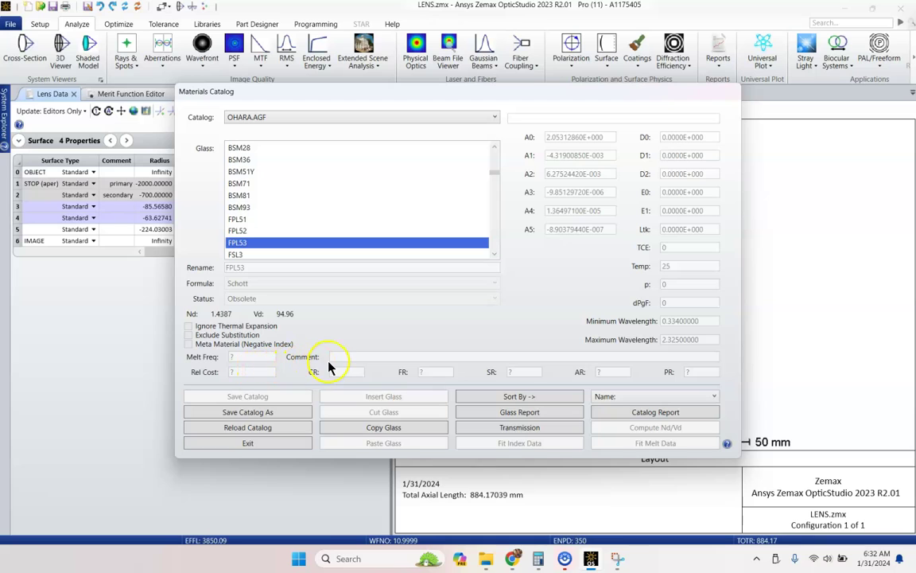
{"action": "left_click", "coordinate": [284, 443]}
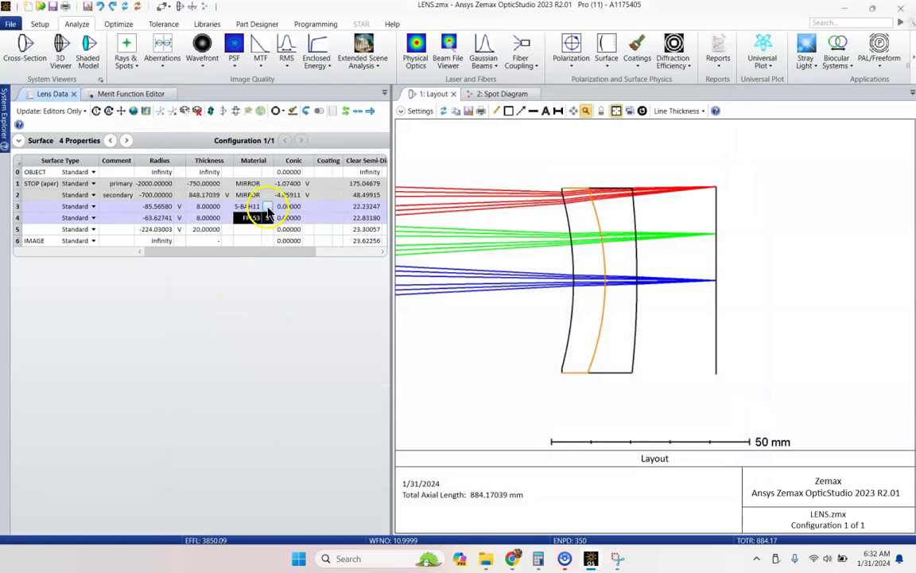
Step: Set surface 3's glass to Substitute, run Hammer, then undo both substitutions to restore S-BAH11/S-BSL7
{"action": "left_click", "coordinate": [269, 210]}
{"action": "left_click", "coordinate": [338, 238]}
{"action": "left_click", "coordinate": [345, 284]}
{"action": "left_click", "coordinate": [249, 213]}
{"action": "key", "text": "ctrl+shift+h"}
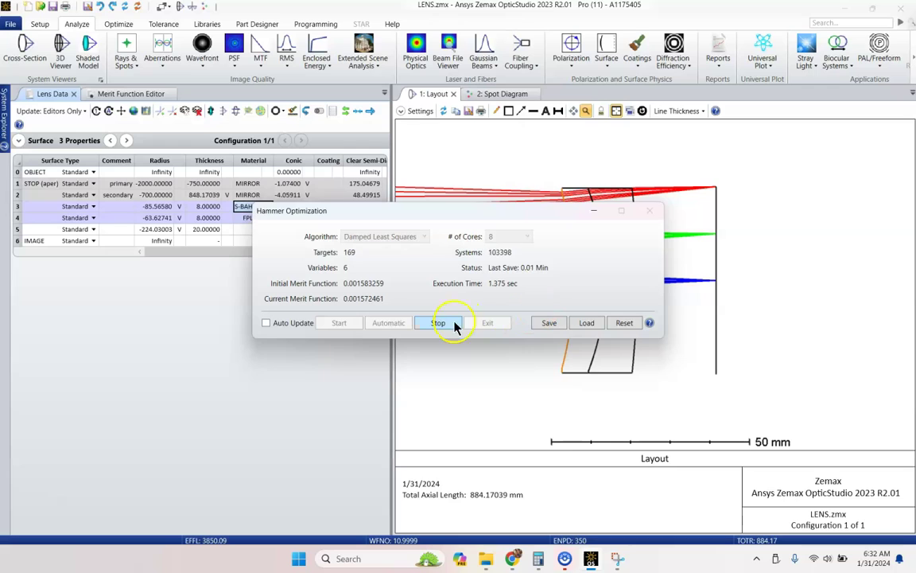
{"action": "left_click", "coordinate": [444, 323]}
{"action": "left_click", "coordinate": [484, 323]}
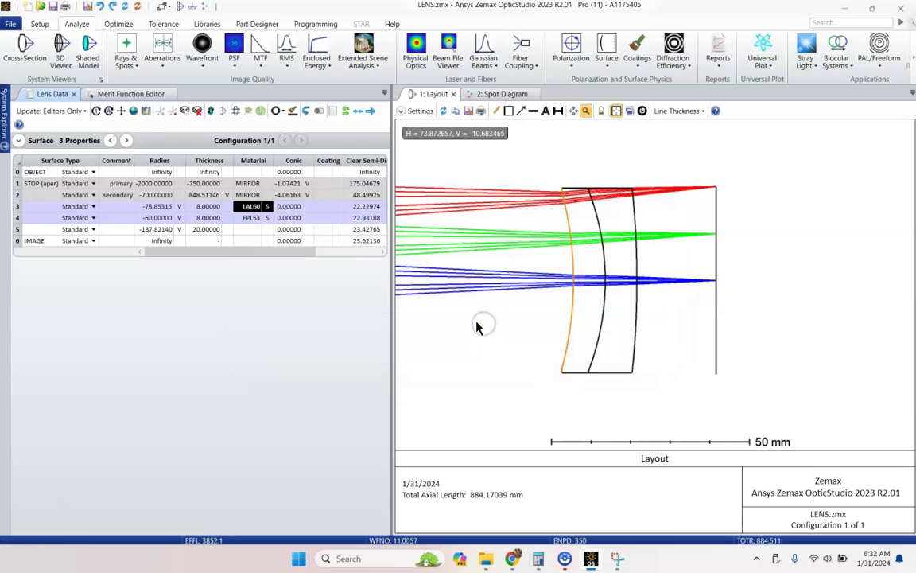
{"action": "left_click", "coordinate": [102, 7]}
{"action": "left_click", "coordinate": [102, 7]}
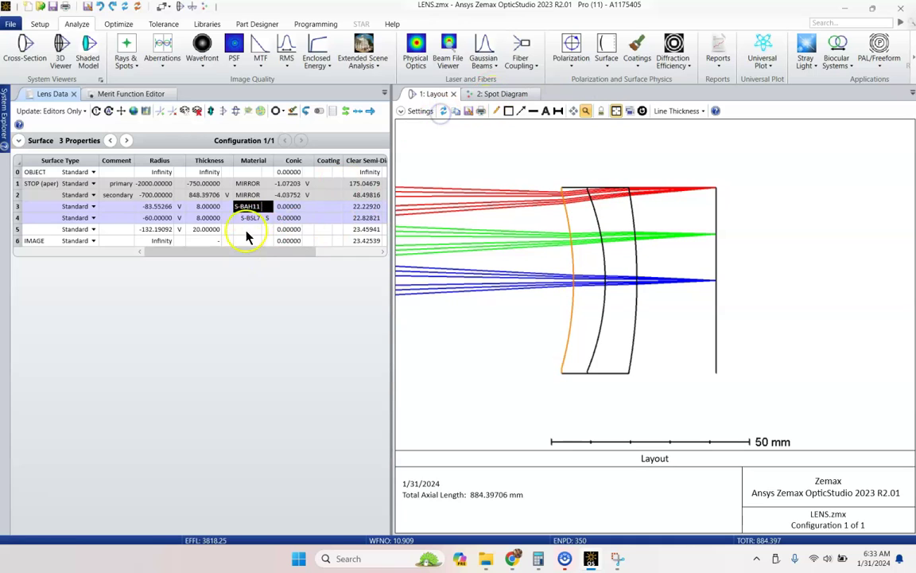
Step: Fix surface 4's glass as S-BSL7 and enter 18 as the selected thickness
{"action": "left_click", "coordinate": [266, 217]}
{"action": "left_click", "coordinate": [350, 249]}
{"action": "left_click", "coordinate": [341, 262]}
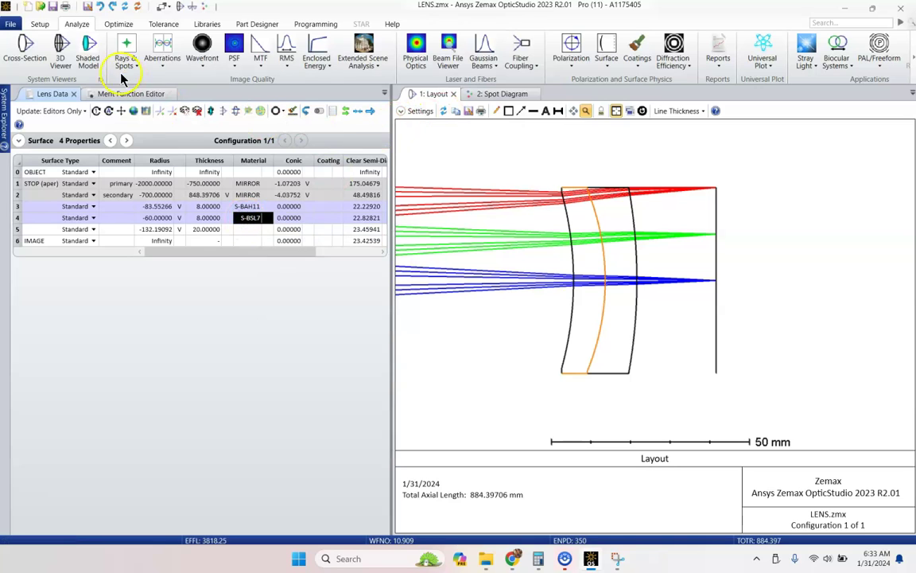
{"action": "left_click", "coordinate": [203, 208]}
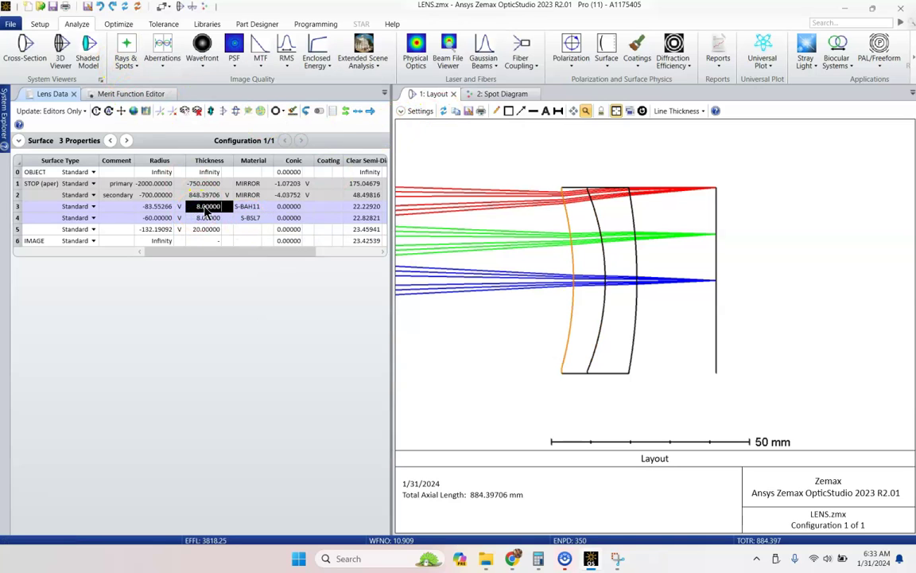
{"action": "left_click", "coordinate": [205, 230]}
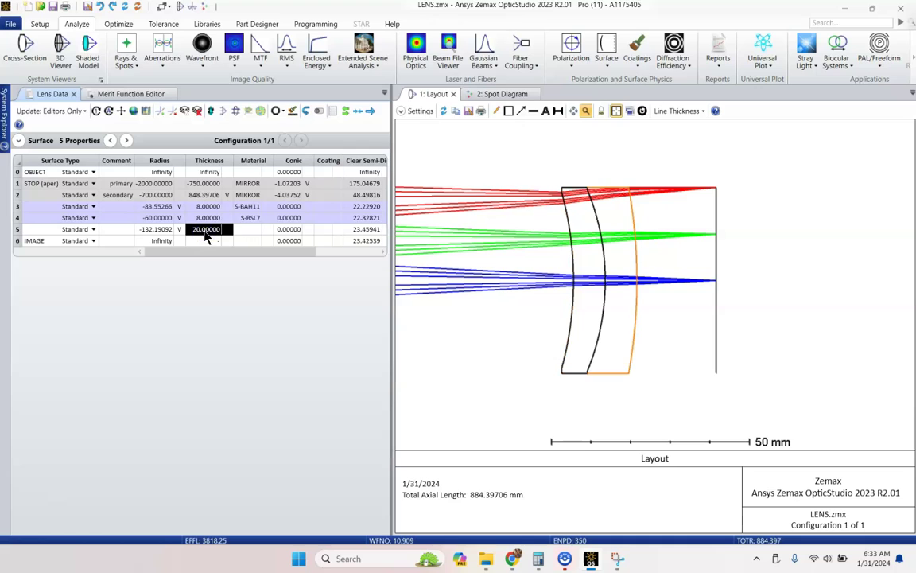
{"action": "type", "text": "18"}
{"action": "key", "text": "Return"}
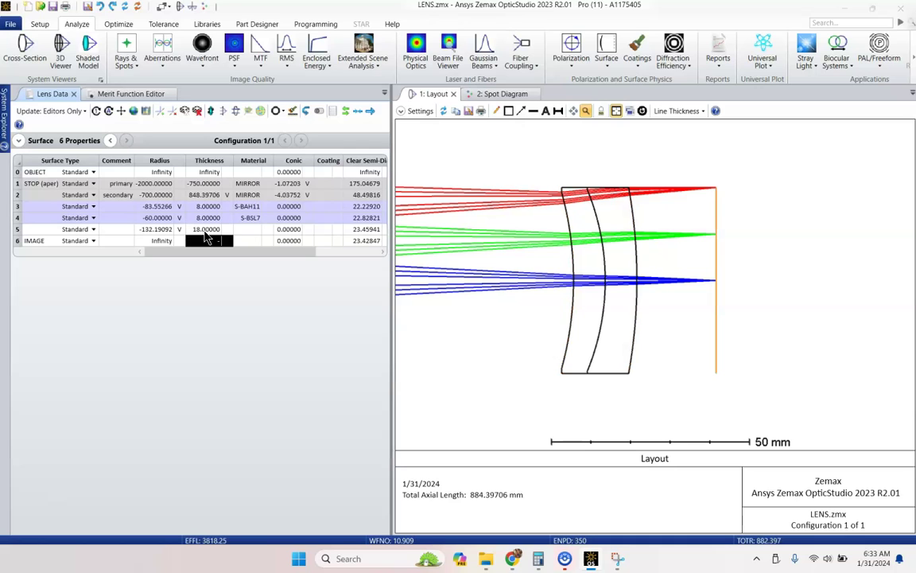
Step: Run a trial local optimization and undo its result
{"action": "key", "text": "ctrl+o"}
{"action": "key", "text": "Return"}
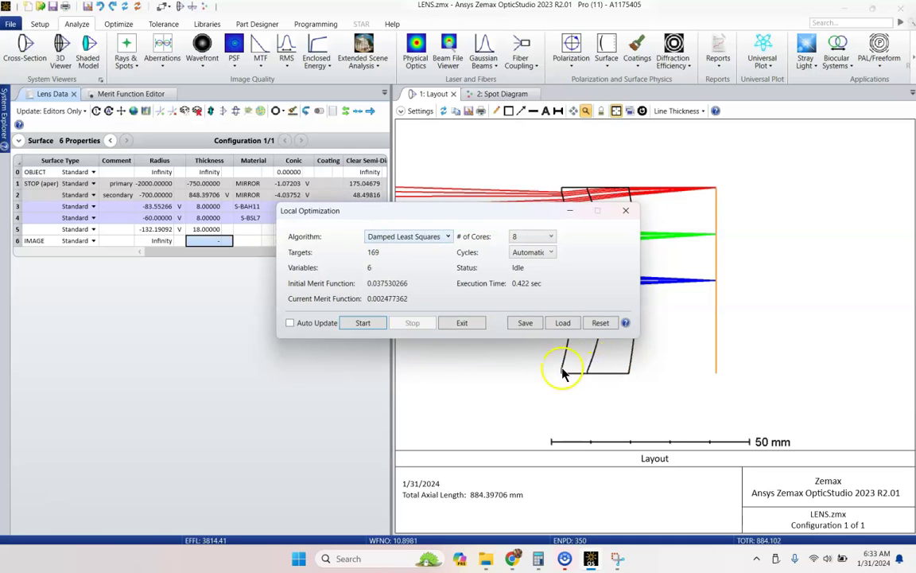
{"action": "left_click", "coordinate": [464, 322]}
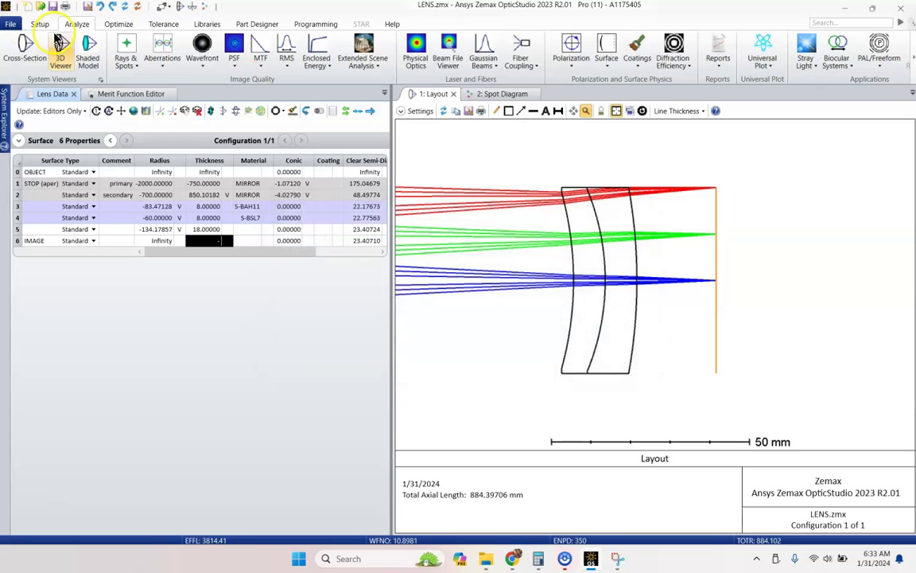
{"action": "left_click", "coordinate": [100, 7]}
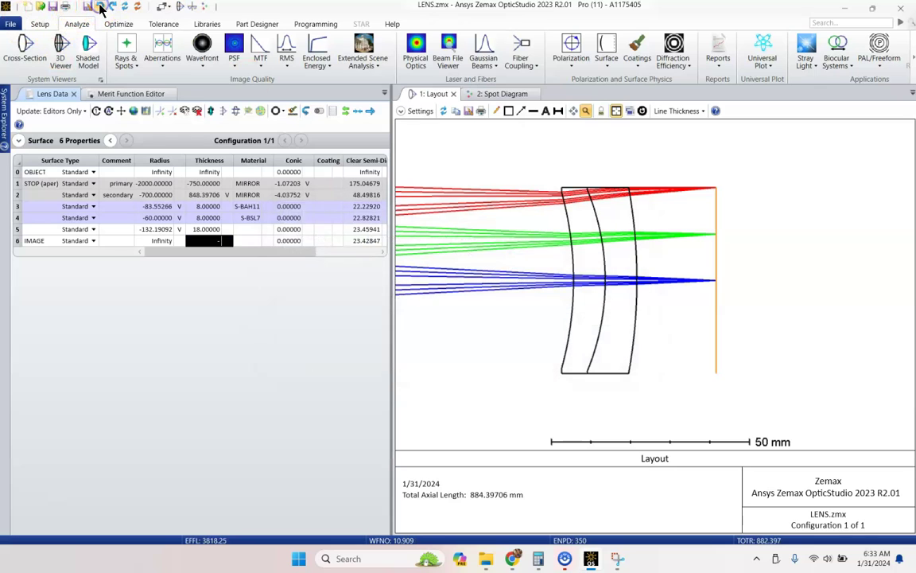
Step: Locally optimize with surfaces 3 and 4 thicknesses selected, redraw the layout, then undo
{"action": "left_click", "coordinate": [209, 217]}
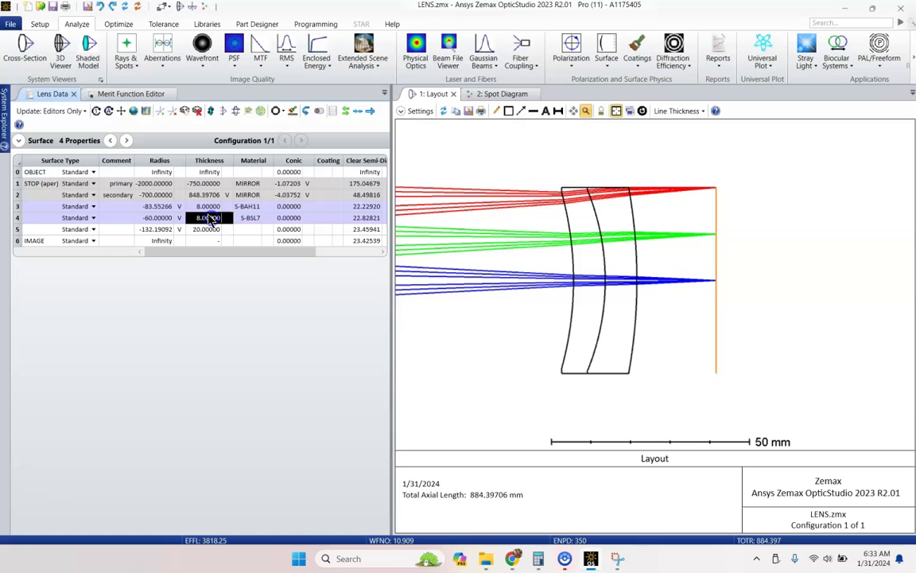
{"action": "left_click", "coordinate": [11, 25]}
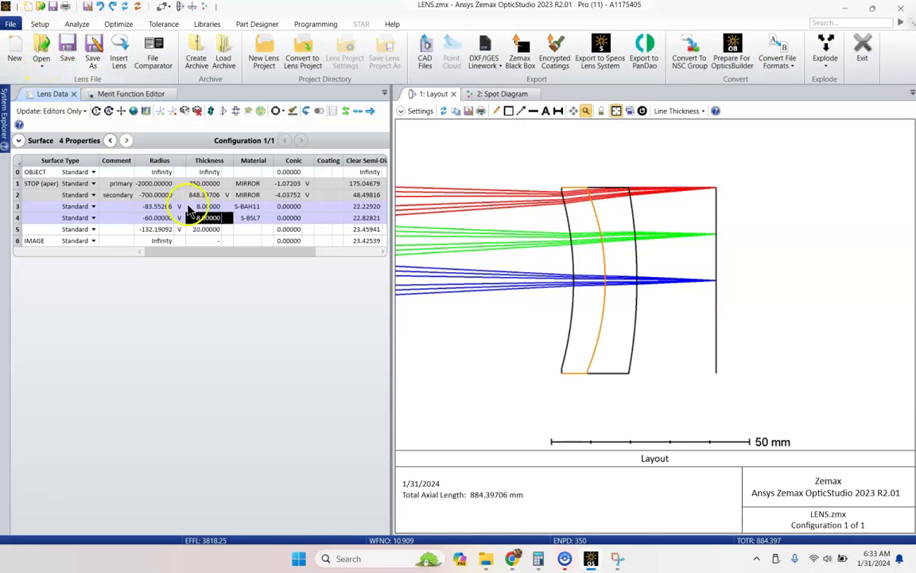
{"action": "left_click", "coordinate": [252, 220]}
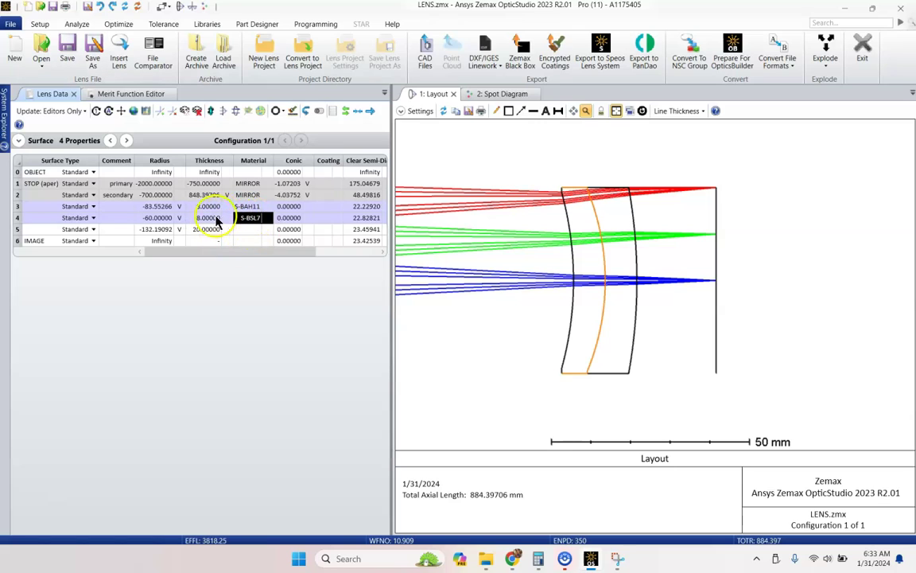
{"action": "left_click", "coordinate": [208, 208]}
{"action": "left_click", "coordinate": [208, 218]}
{"action": "key", "text": "ctrl+l"}
{"action": "key", "text": "Return"}
{"action": "left_click", "coordinate": [458, 323]}
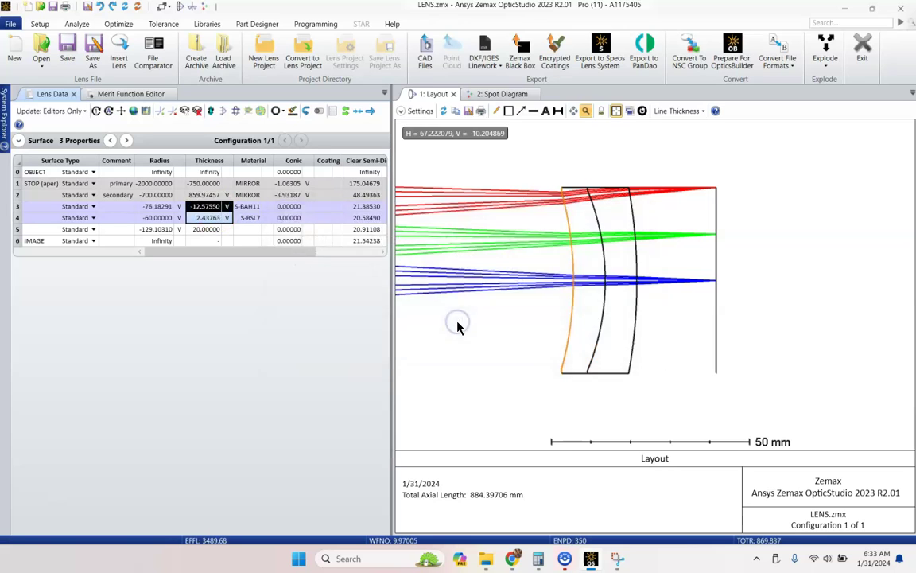
{"action": "left_click", "coordinate": [443, 111]}
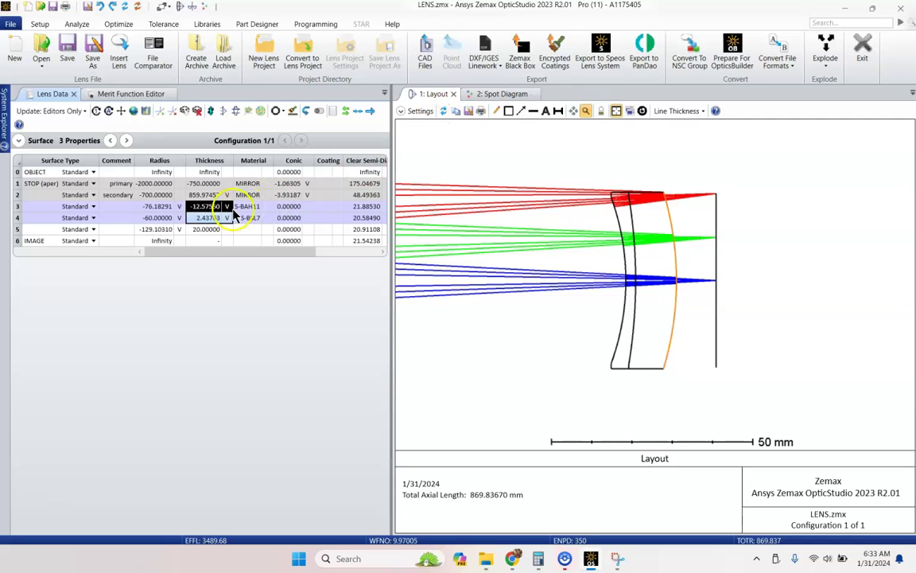
{"action": "left_click", "coordinate": [100, 6]}
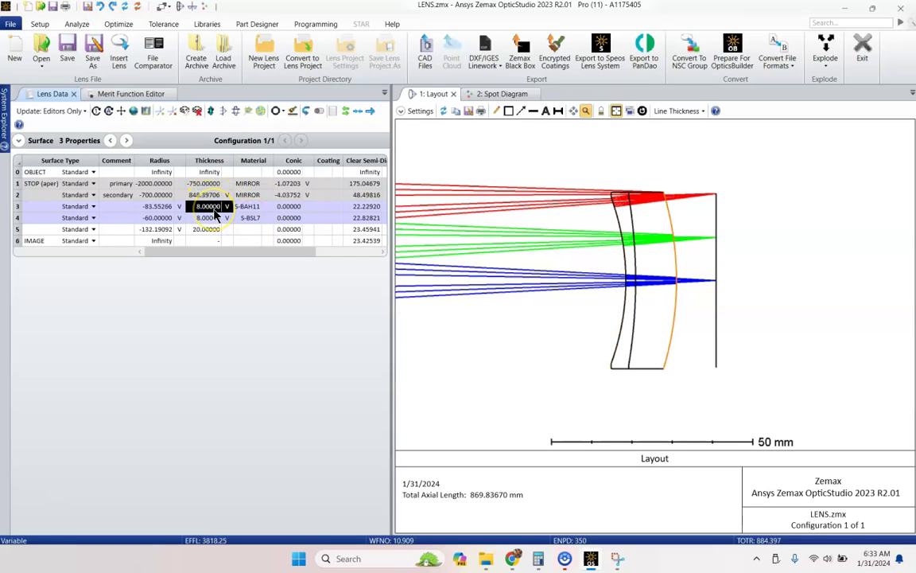
Step: Run two more local optimizations, undoing each to keep the original radii
{"action": "key", "text": "ctrl+l"}
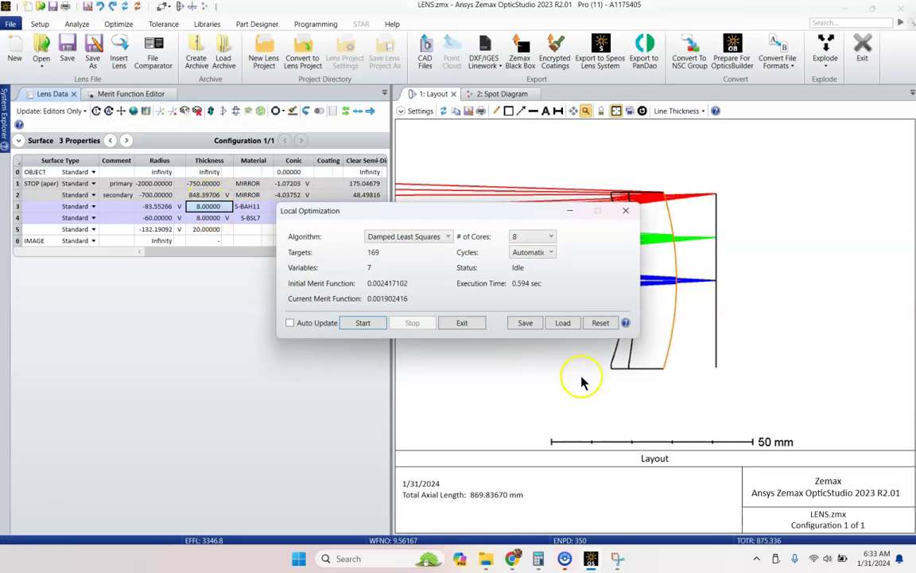
{"action": "left_click", "coordinate": [461, 323]}
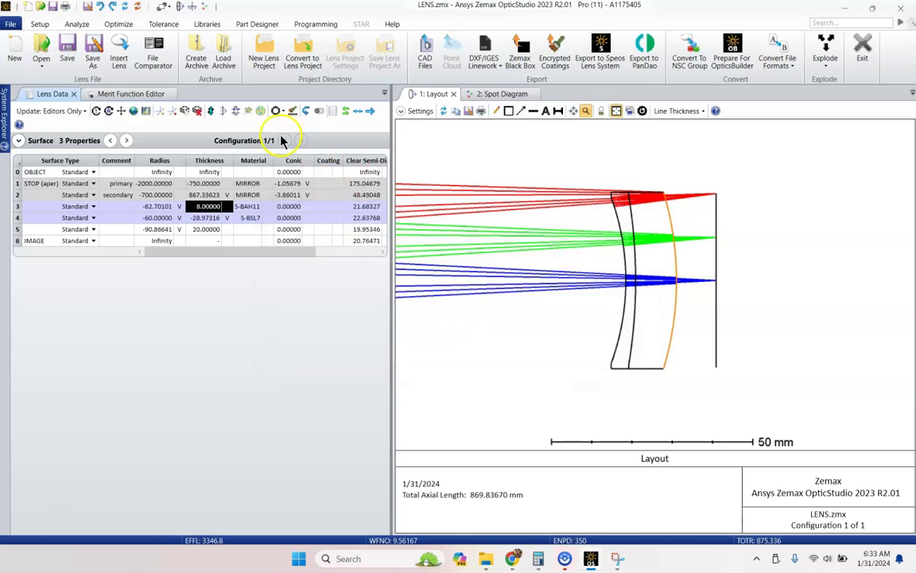
{"action": "left_click", "coordinate": [97, 7]}
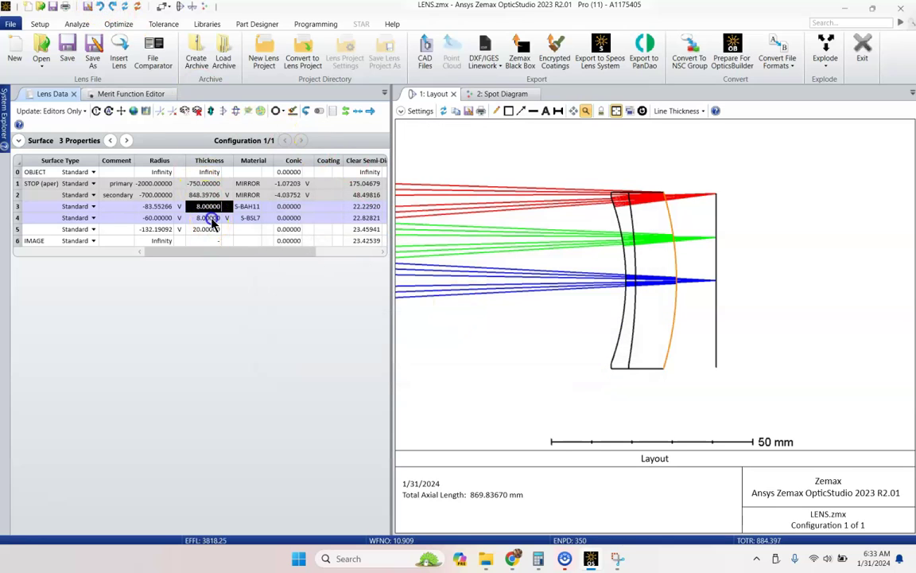
{"action": "key", "text": "ctrl+l"}
{"action": "left_click", "coordinate": [363, 322]}
{"action": "left_click", "coordinate": [455, 323]}
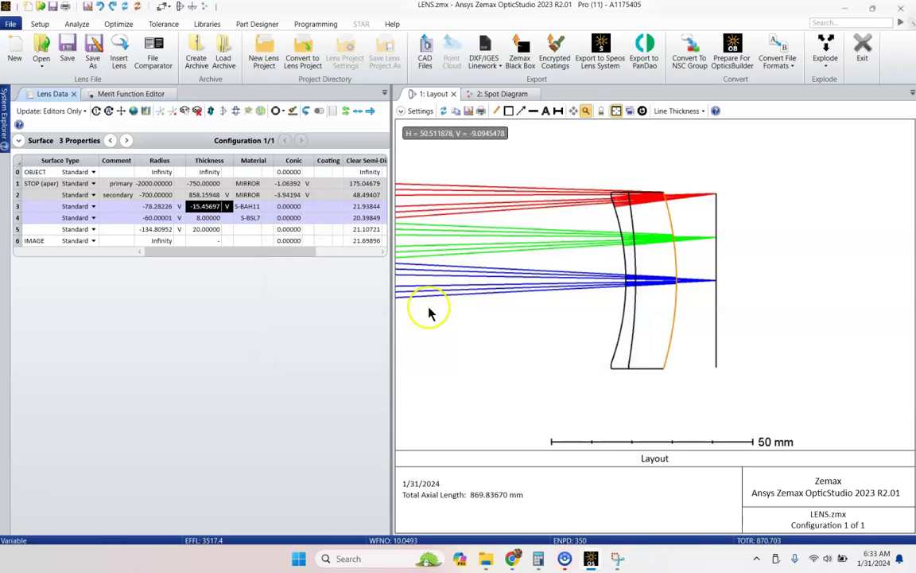
{"action": "left_click", "coordinate": [101, 9]}
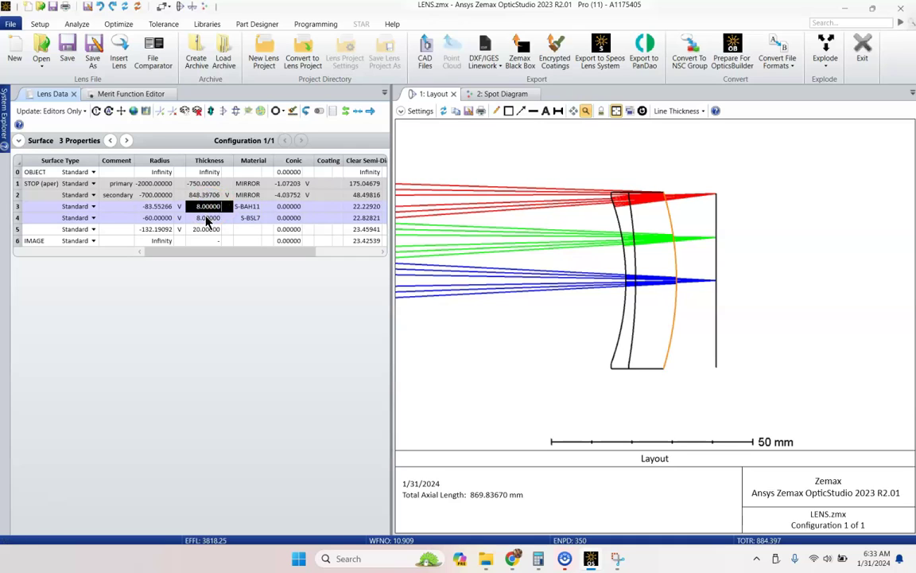
Step: Save the design as mod_rc_tele.zmx and confirm it appears under Recent Files
{"action": "left_click", "coordinate": [52, 35]}
{"action": "left_click", "coordinate": [92, 48]}
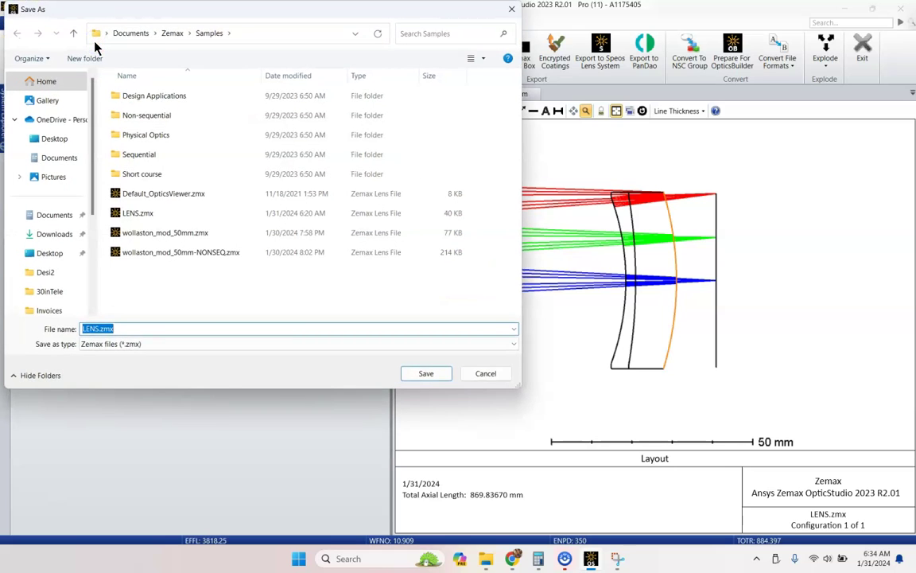
{"action": "type", "text": "mod_rc_tele"}
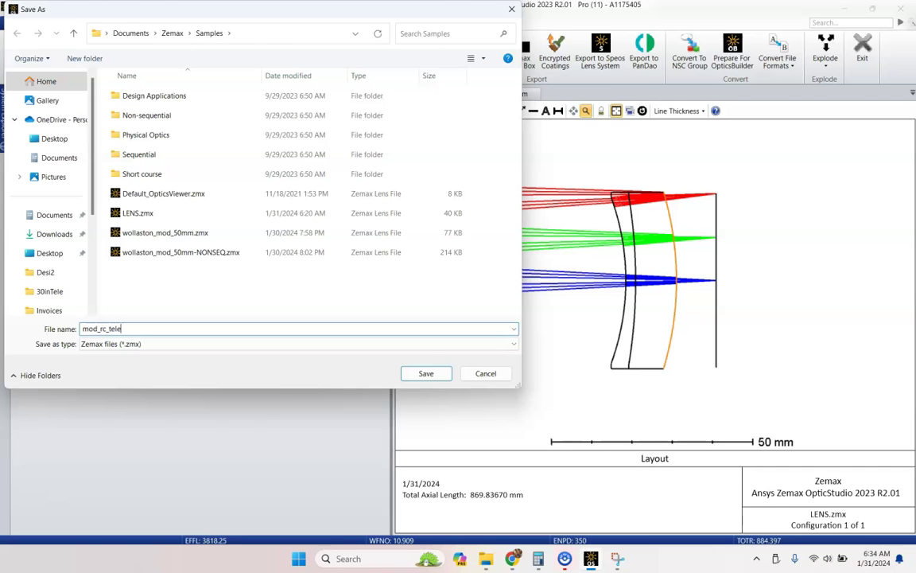
{"action": "key", "text": "Return"}
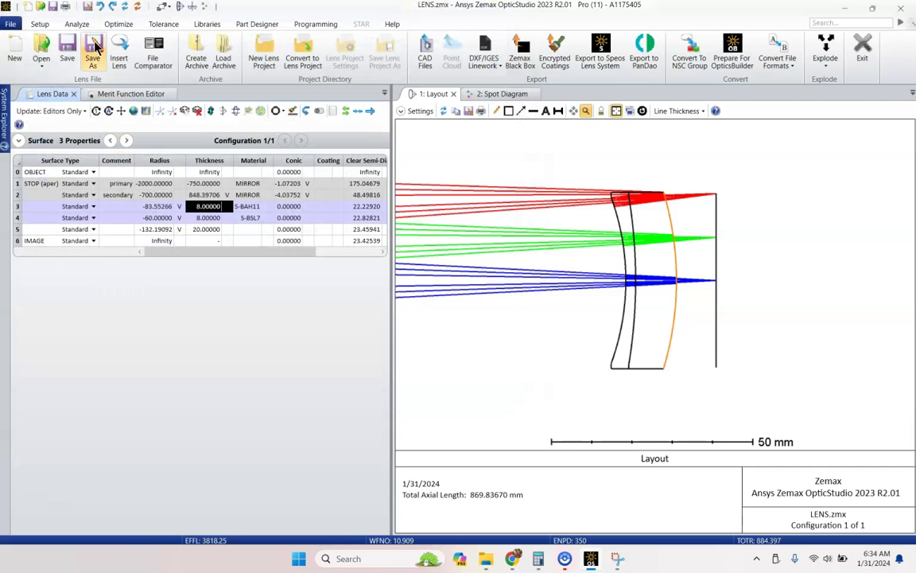
{"action": "left_click", "coordinate": [42, 64]}
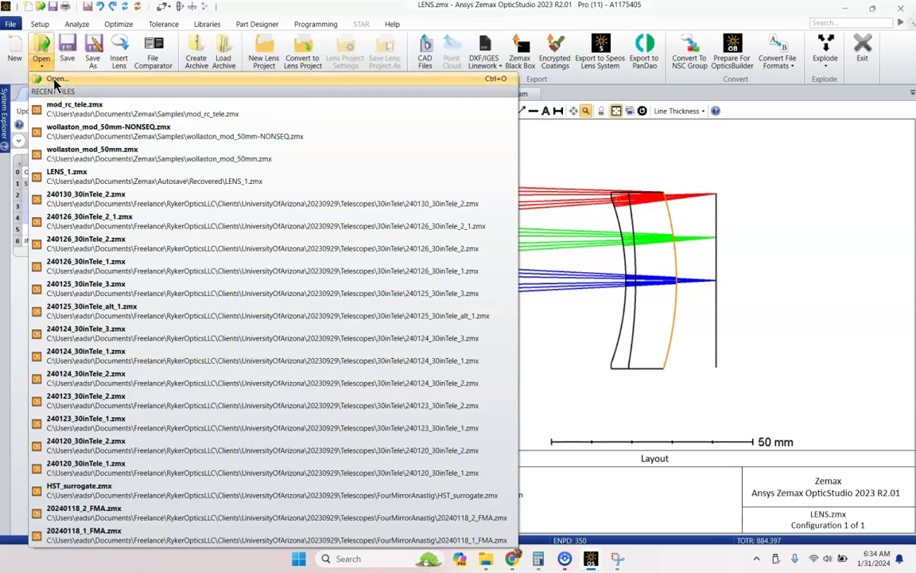
{"action": "left_click", "coordinate": [258, 8]}
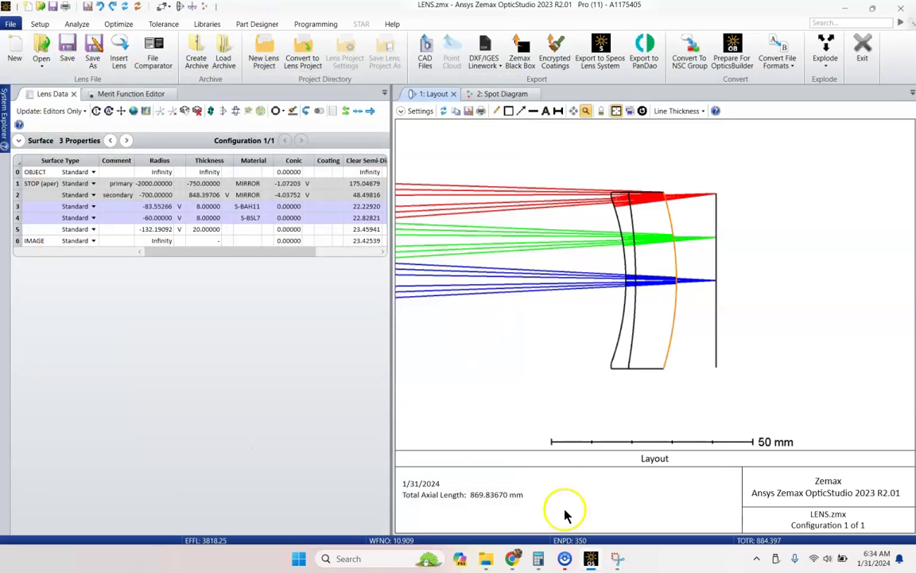
{"action": "right_click", "coordinate": [599, 561]}
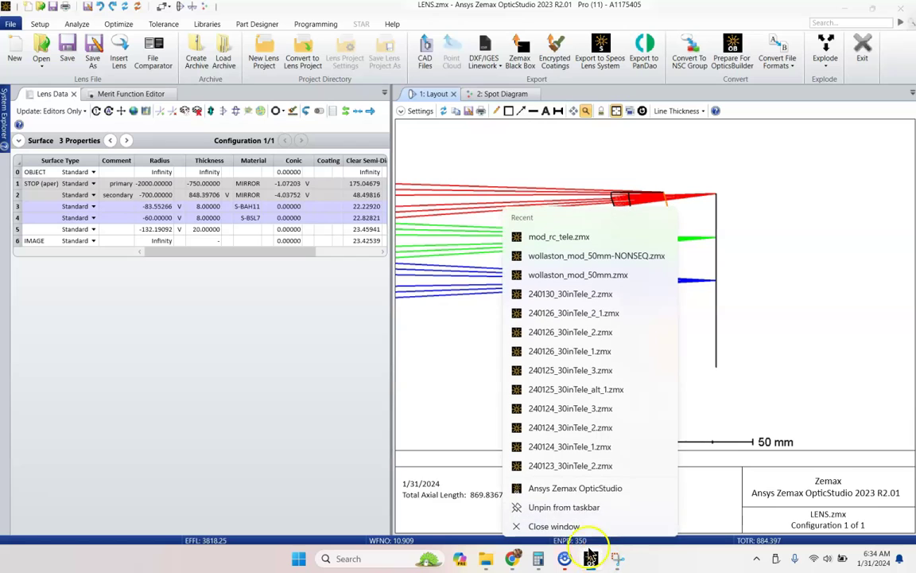
{"action": "left_click", "coordinate": [577, 489]}
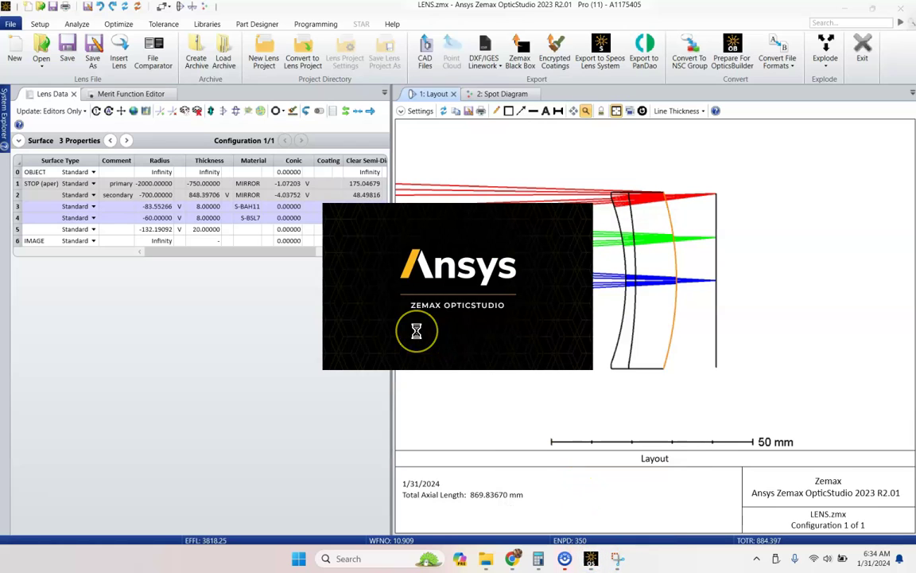
{"action": "left_click", "coordinate": [404, 317]}
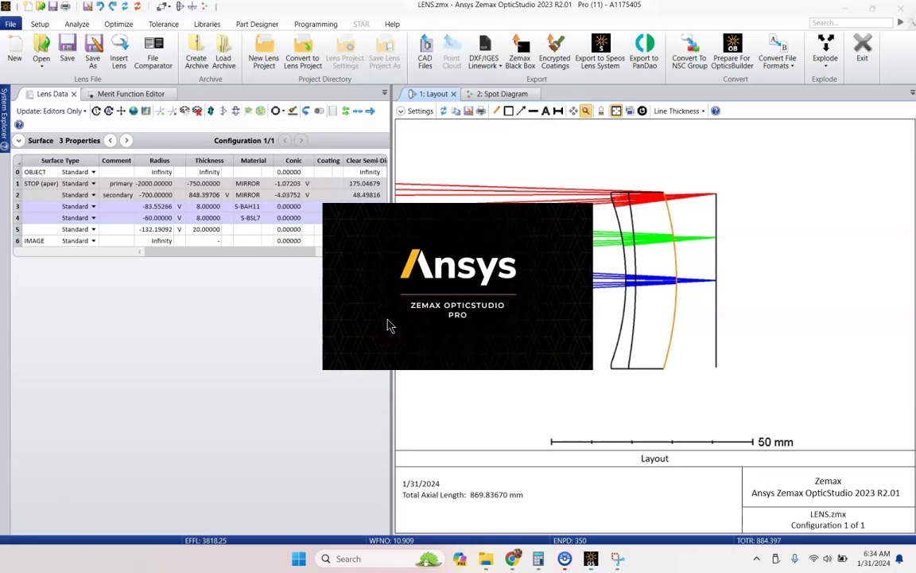
{"action": "mouse_move", "coordinate": [389, 323]}
{"action": "left_mouse_down"}
{"action": "mouse_move", "coordinate": [373, 319]}
{"action": "mouse_move", "coordinate": [402, 308]}
{"action": "mouse_move", "coordinate": [410, 318]}
{"action": "left_mouse_up"}
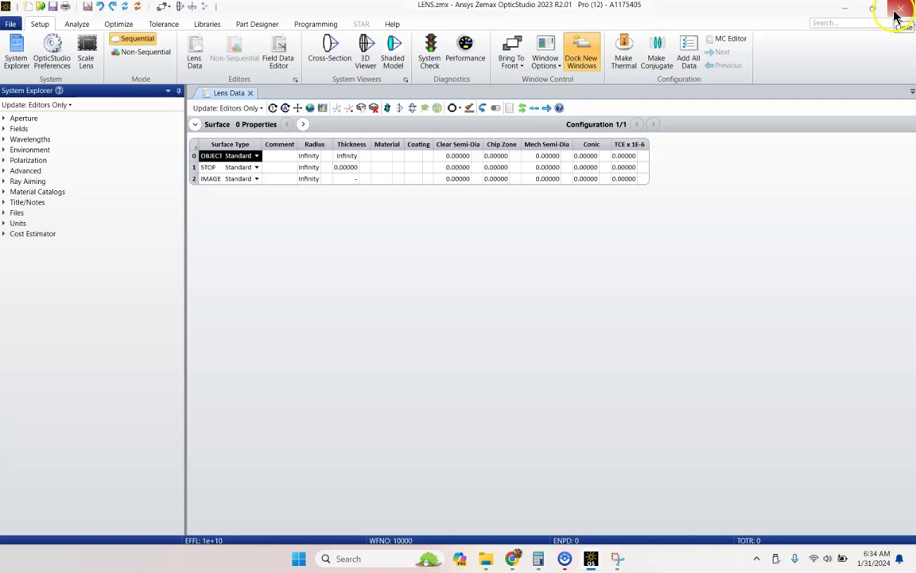
{"action": "left_click", "coordinate": [897, 14]}
{"action": "left_click", "coordinate": [208, 218]}
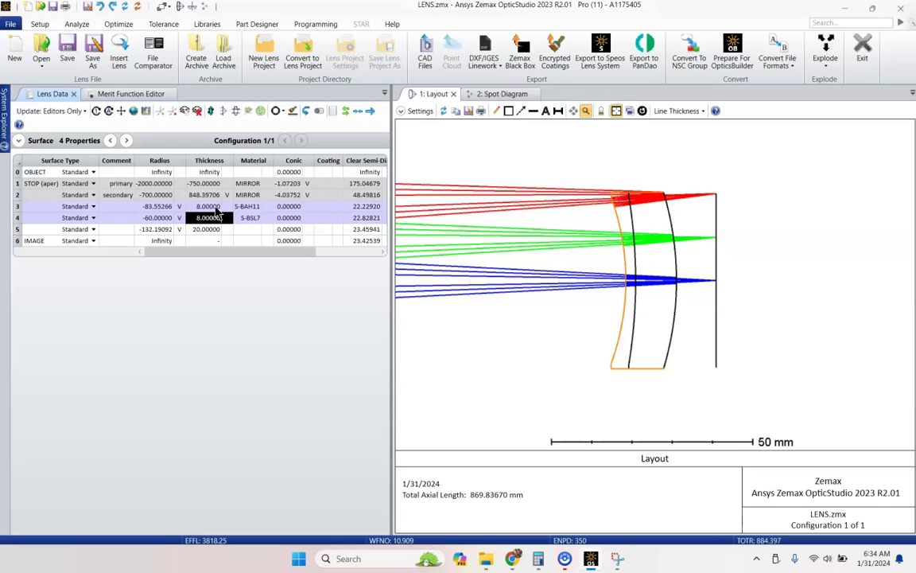
Step: Make both doublet element thicknesses variable
{"action": "left_click_drag", "start_coordinate": [216, 210], "coordinate": [220, 223]}
{"action": "key", "text": "ctrl+z"}
{"action": "left_click", "coordinate": [125, 94]}
{"action": "left_click", "coordinate": [18, 128]}
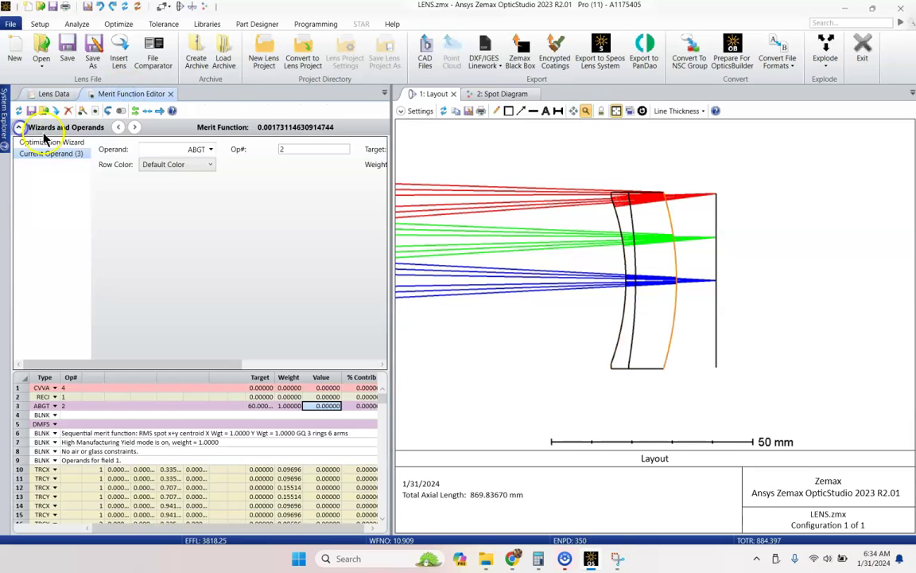
{"action": "left_click", "coordinate": [49, 142]}
{"action": "left_click_drag", "start_coordinate": [132, 362], "coordinate": [267, 363]}
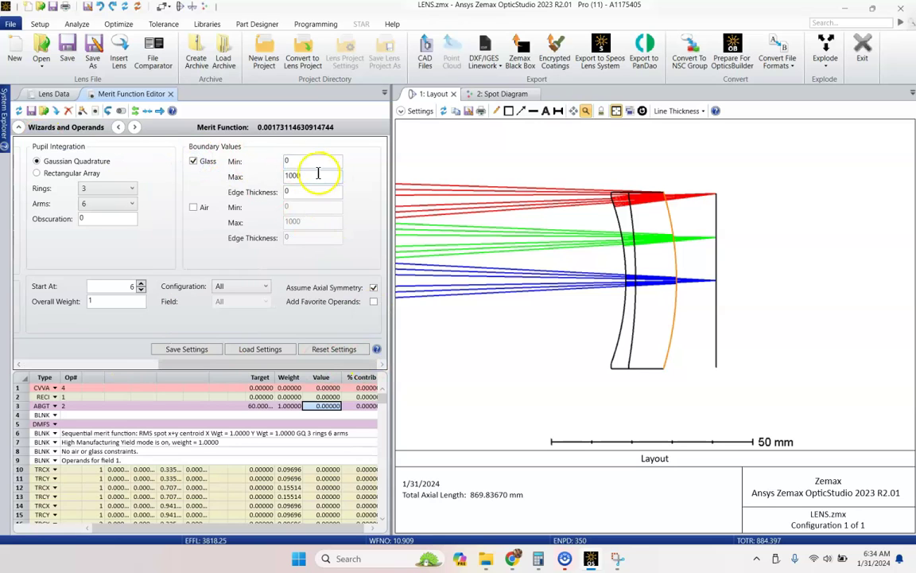
Step: Set Optimization Wizard glass thickness min 4, max 10, edge 3, and apply
{"action": "left_click", "coordinate": [252, 158]}
{"action": "type", "text": "4"}
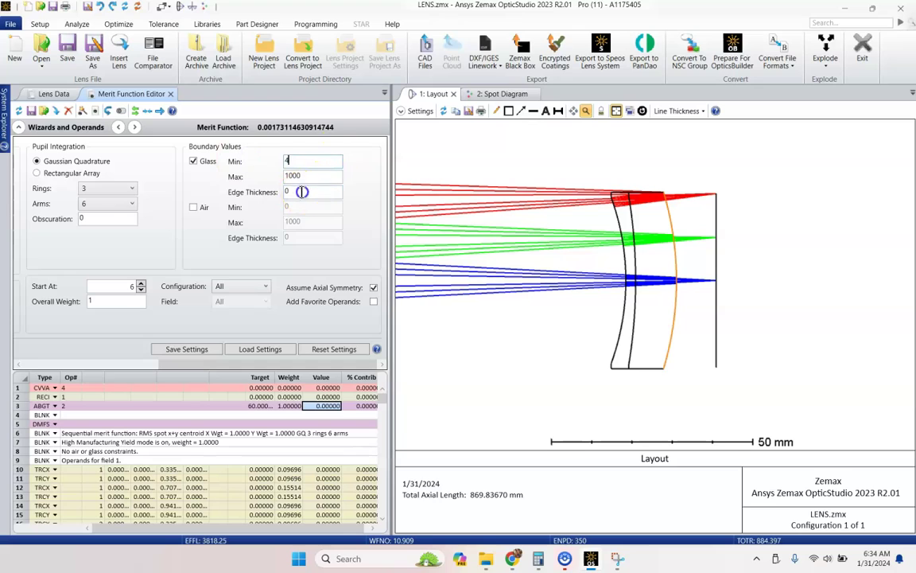
{"action": "left_click", "coordinate": [255, 191]}
{"action": "type", "text": "3"}
{"action": "left_click", "coordinate": [240, 177]}
{"action": "type", "text": "10"}
{"action": "left_click", "coordinate": [298, 159]}
{"action": "left_click_drag", "start_coordinate": [198, 365], "coordinate": [87, 348]}
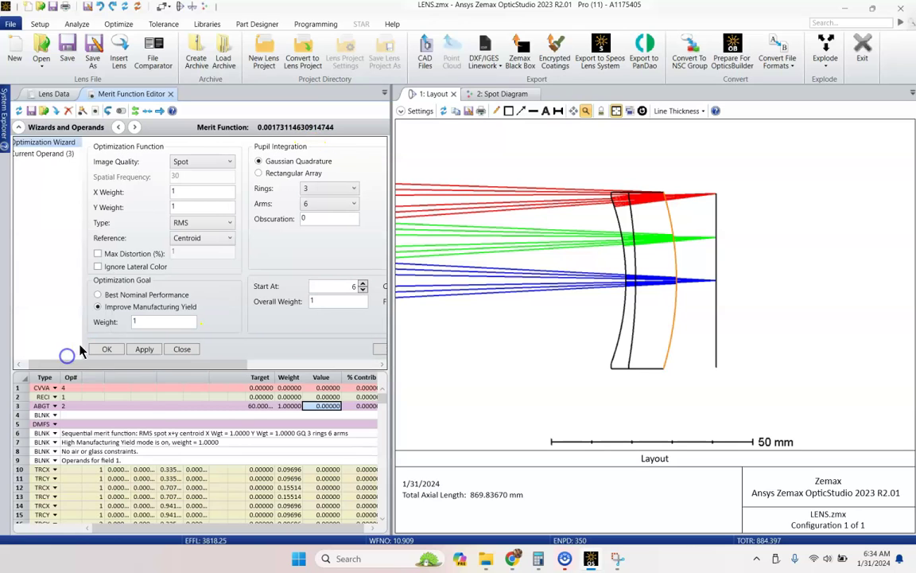
{"action": "left_click", "coordinate": [140, 350]}
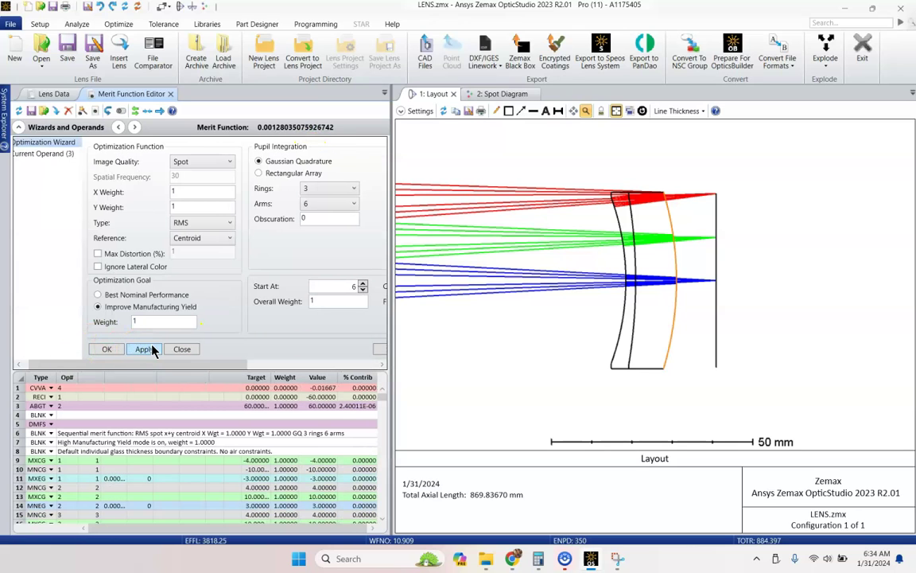
Step: Locally optimize with the new limits and refresh the layout and spot diagram
{"action": "key", "text": "ctrl+F12"}
{"action": "key", "text": "Return"}
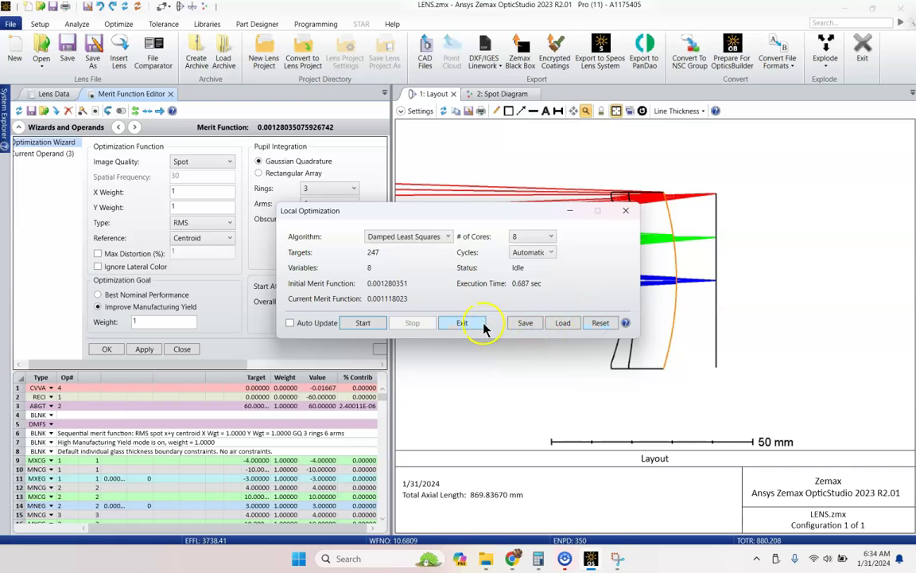
{"action": "left_click", "coordinate": [480, 326]}
{"action": "left_click", "coordinate": [445, 111]}
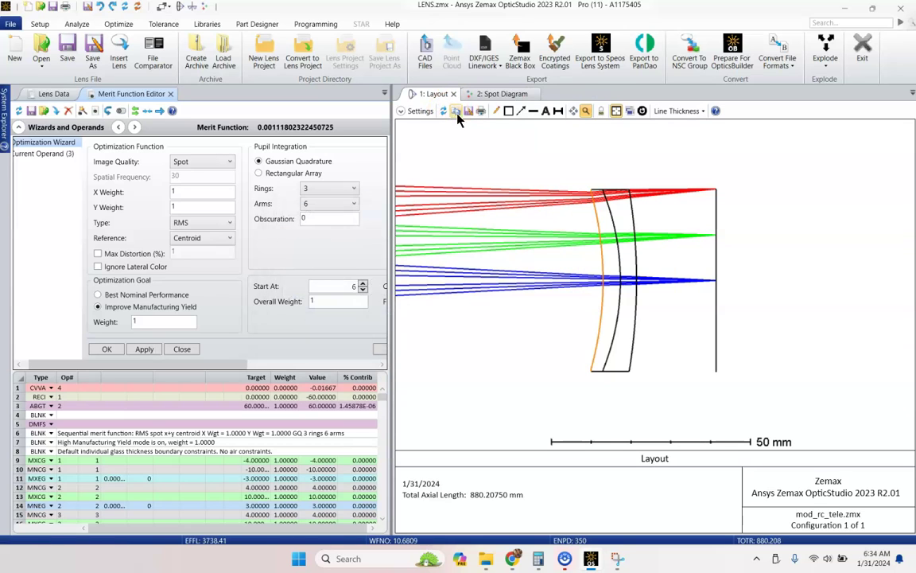
{"action": "left_click", "coordinate": [499, 94]}
{"action": "left_click", "coordinate": [443, 112]}
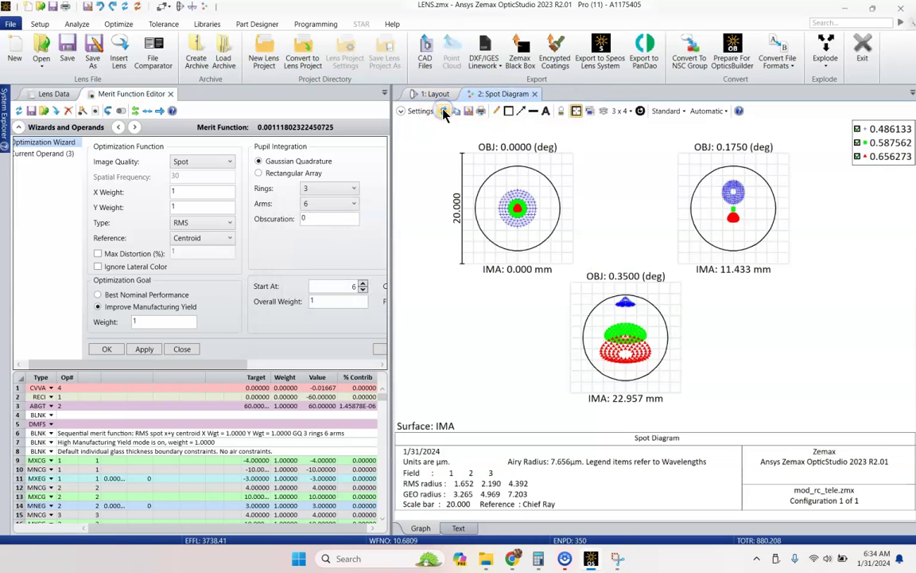
{"action": "left_click", "coordinate": [53, 93]}
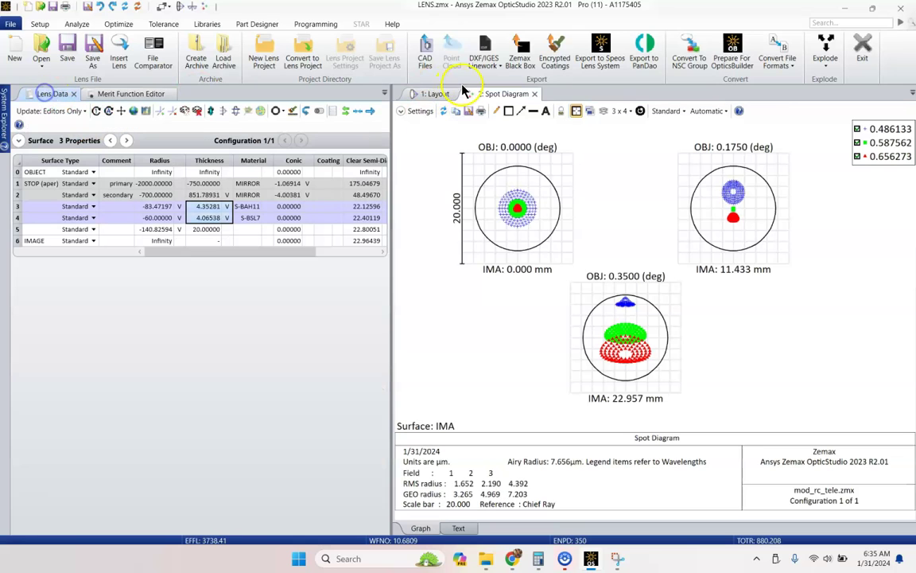